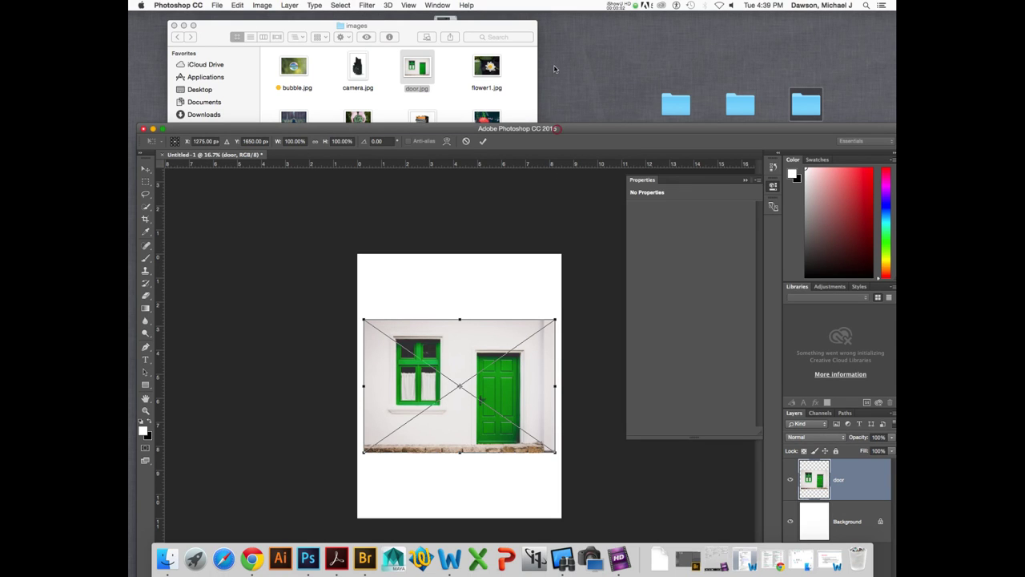
- Move the Photoshop window up the screen and commit the placement of the door image
left_click_drag(562, 130, 561, 29)
key("Return")
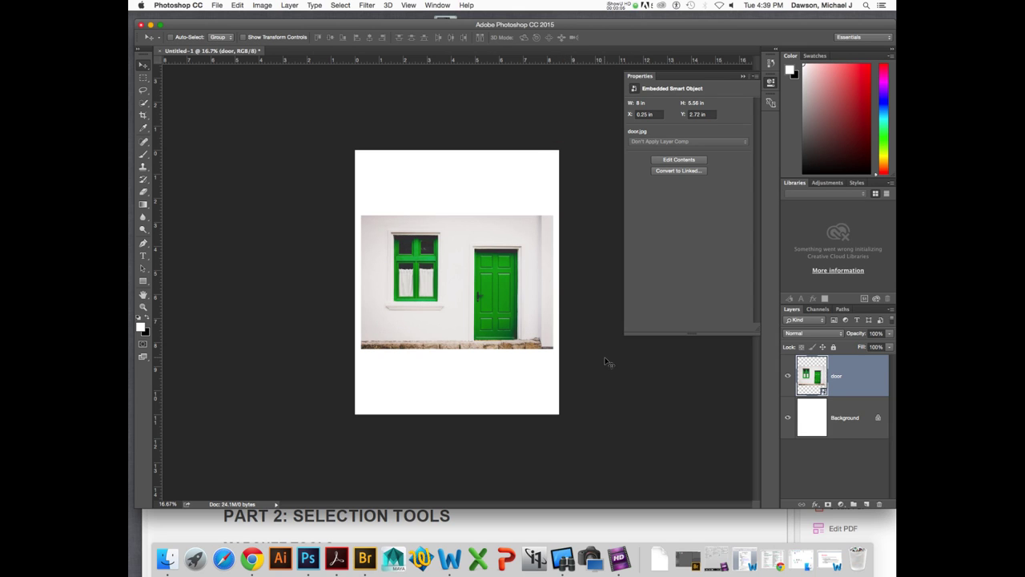
- Free-transform the door image to about 104% and move it up to about 0.79 in below the page's upper edge
left_click(264, 7)
mouse_move(240, 6)
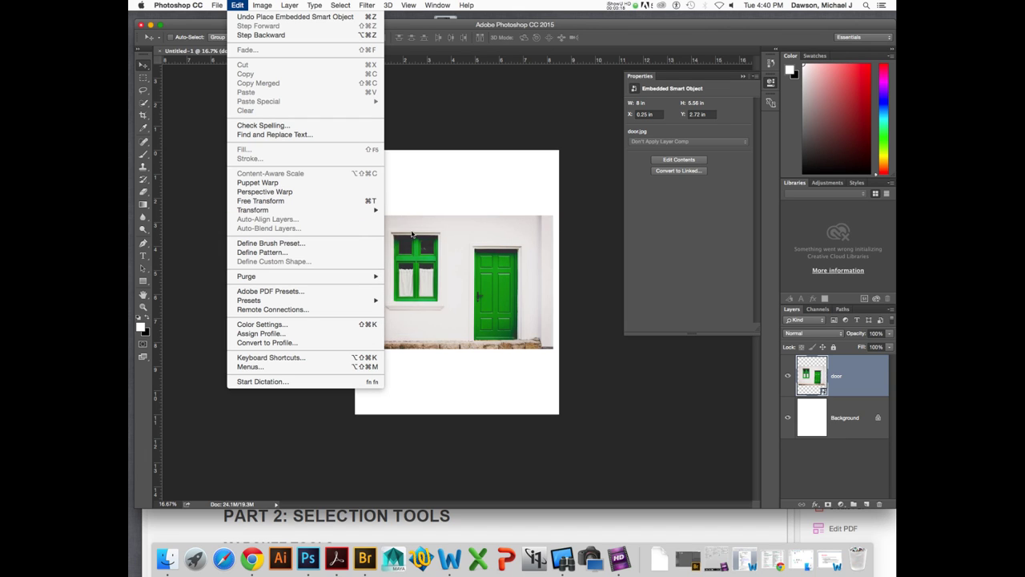
mouse_move(373, 210)
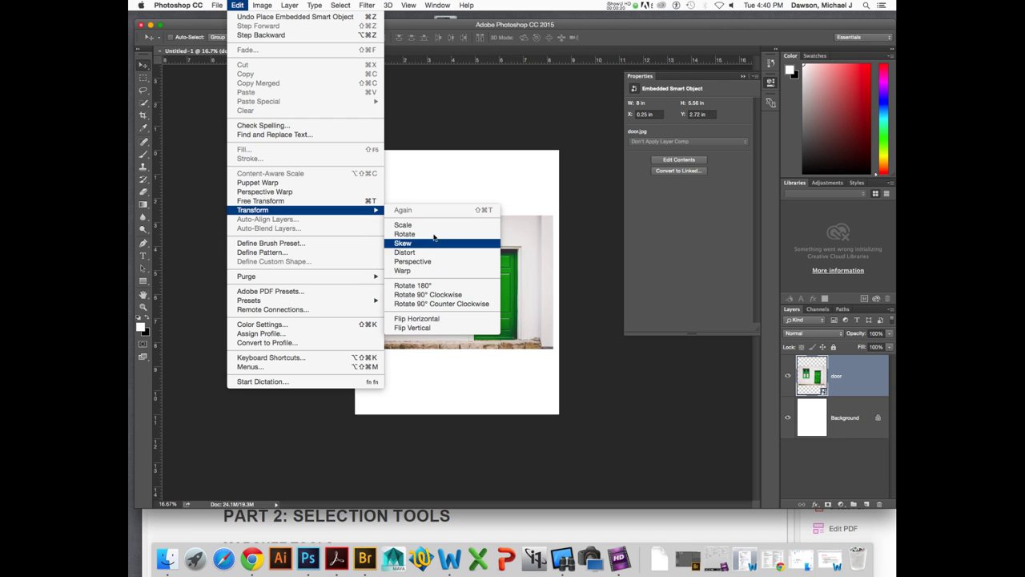
left_click(447, 183)
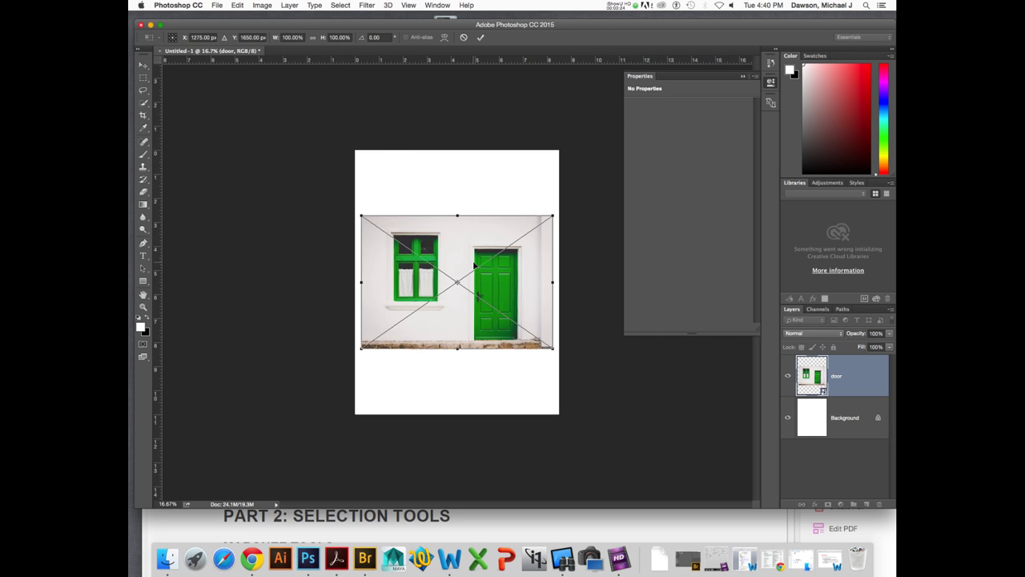
key("super+plus")
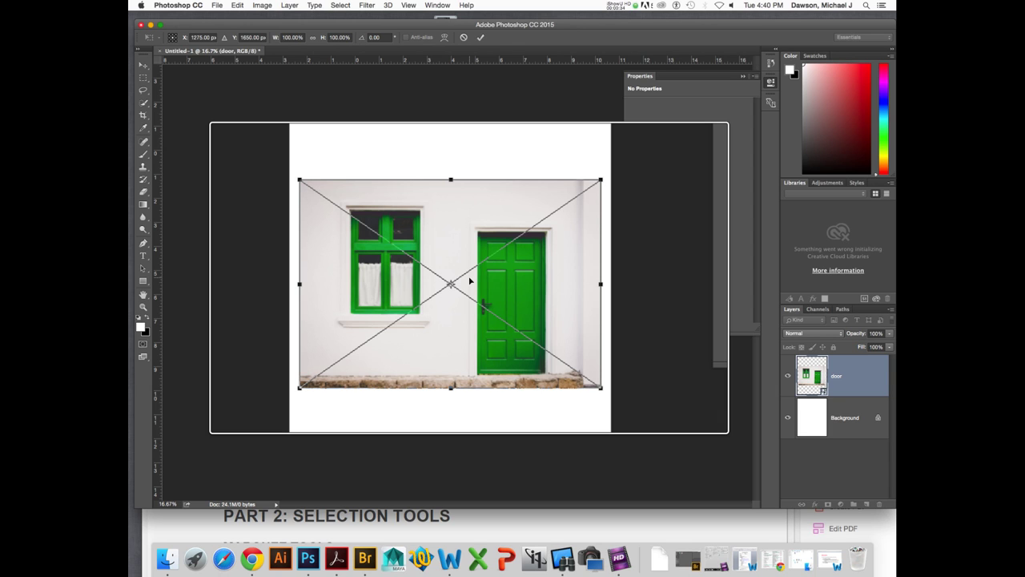
left_click_drag(470, 281, 549, 201)
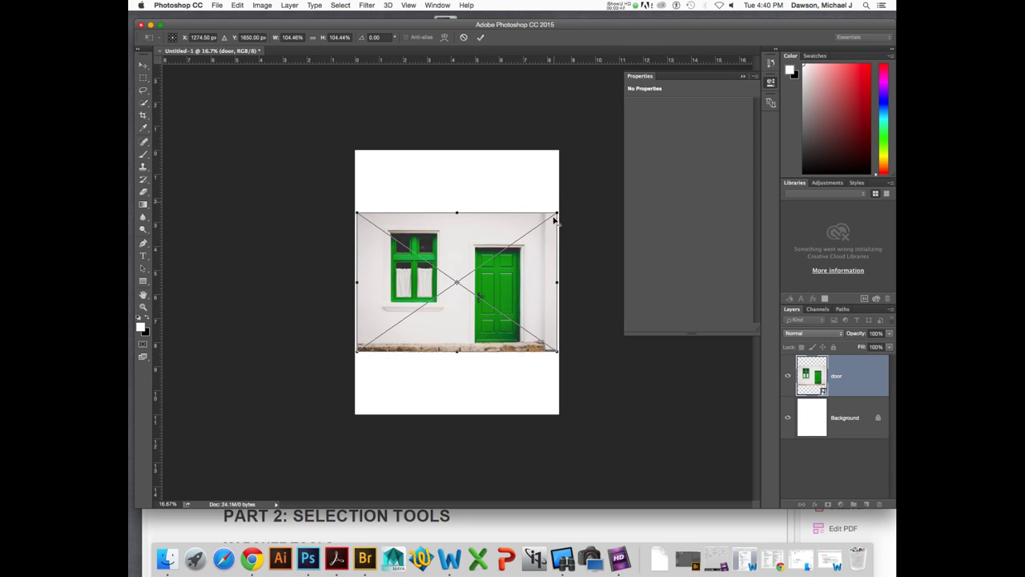
left_click_drag(524, 255, 523, 213)
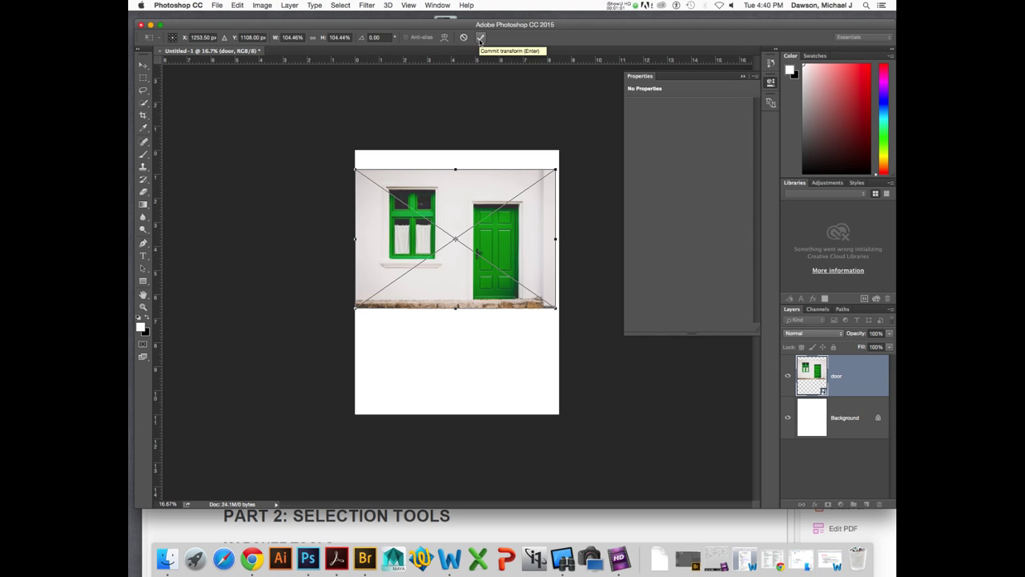
key("Return")
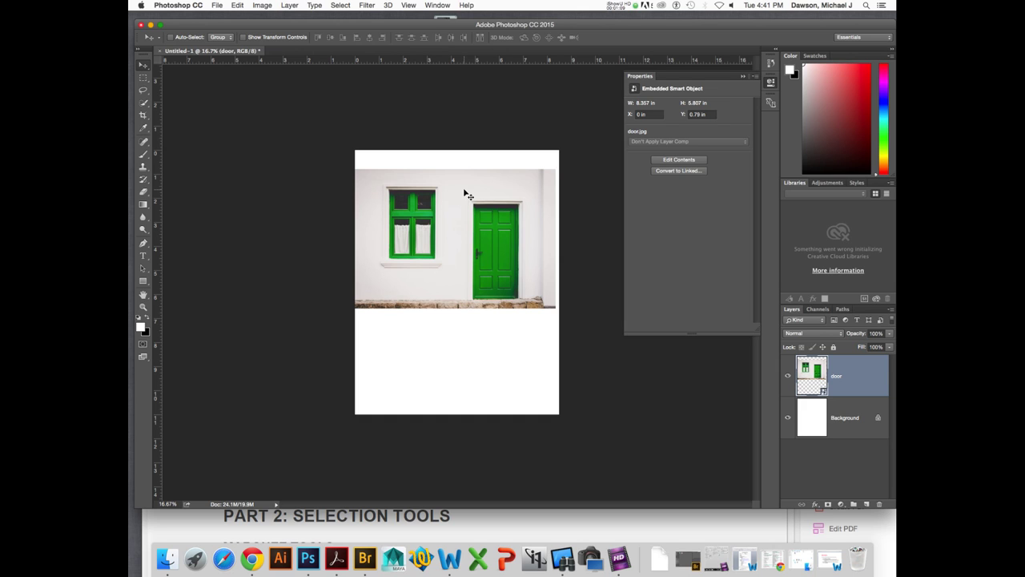
- Shift the door image slightly up and left, enlarge it to about 156%, and commit the transform
key("ctrl+t")
mouse_move(497, 197)
left_mouse_down()
mouse_move(508, 210)
mouse_move(508, 201)
left_mouse_up()
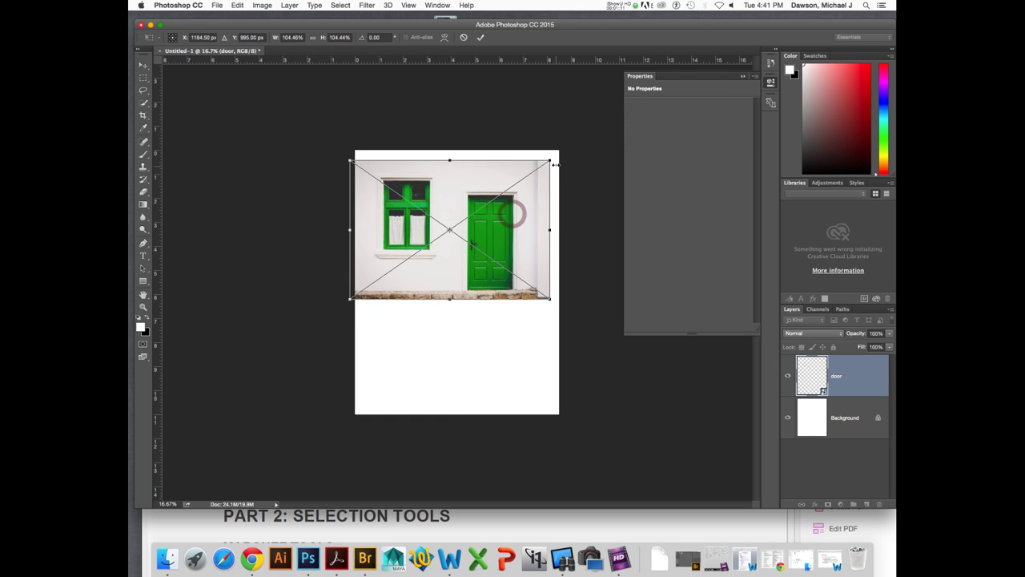
left_click_drag(545, 161, 600, 125)
left_click(143, 78)
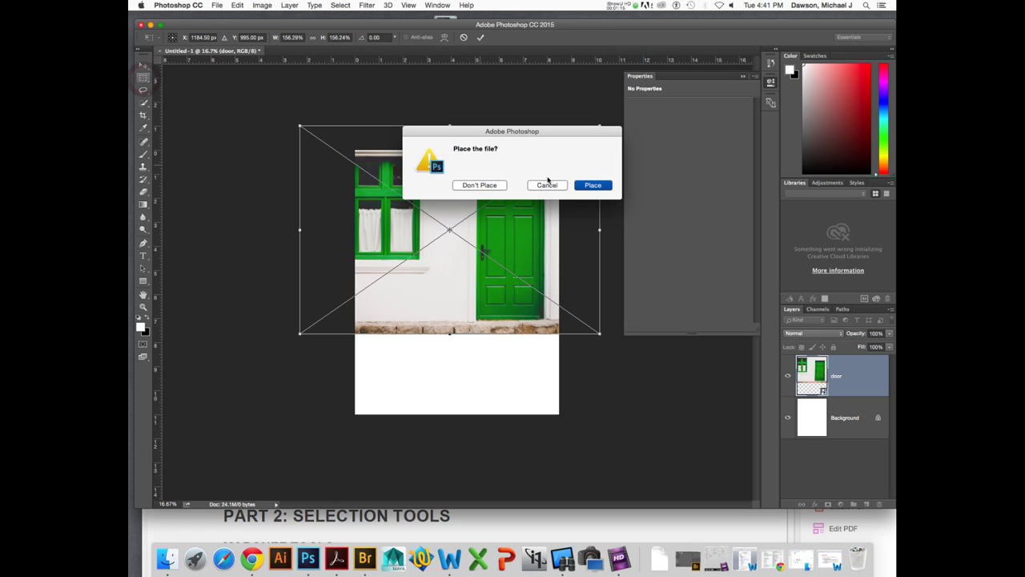
left_click(602, 185)
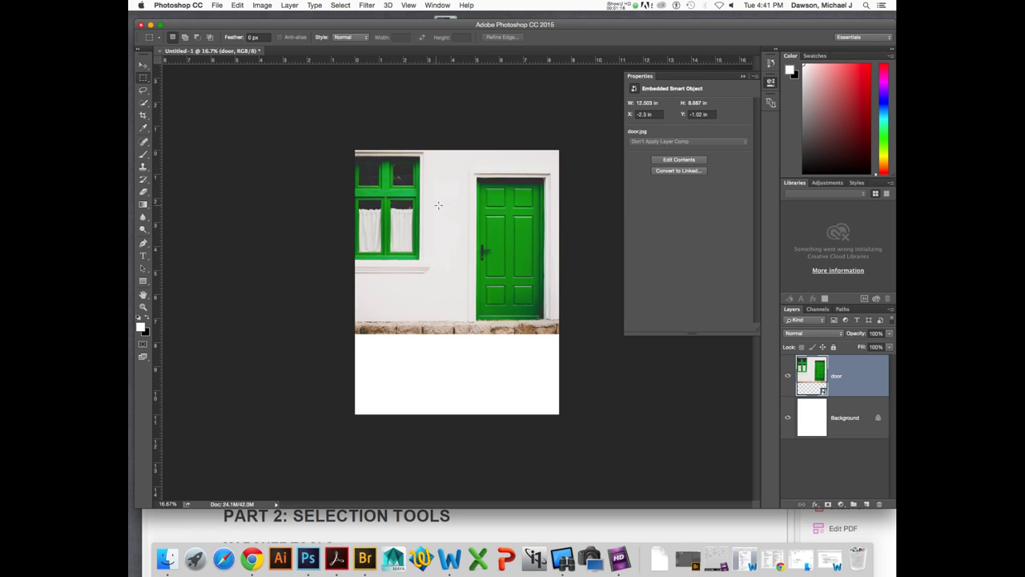
- Move the door image down the page and scale it down to about 8.54 in wide
left_click(143, 79)
left_click(143, 64)
left_click_drag(477, 230, 486, 269)
key("ctrl+t")
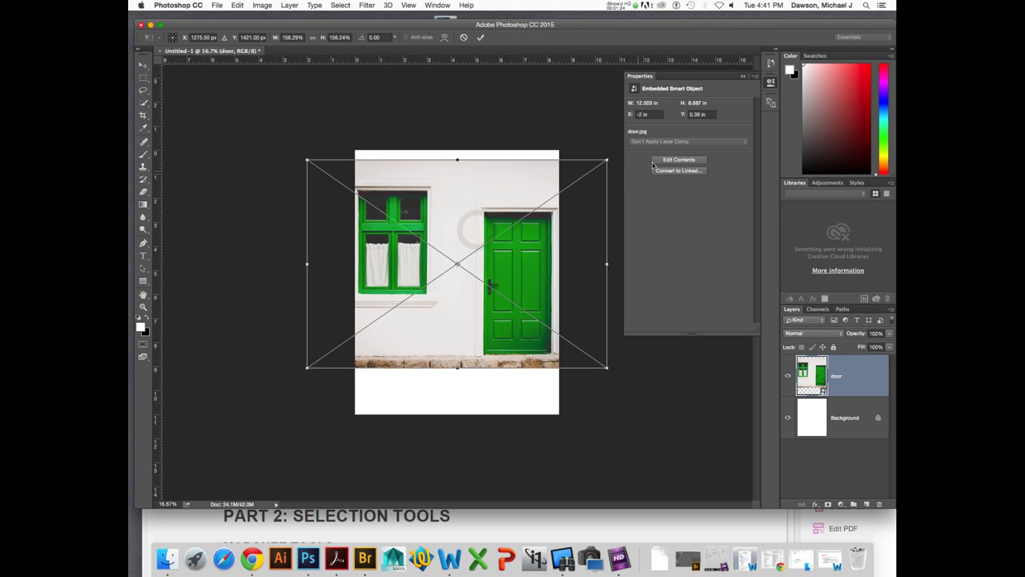
left_click_drag(610, 163, 586, 183)
key("Return")
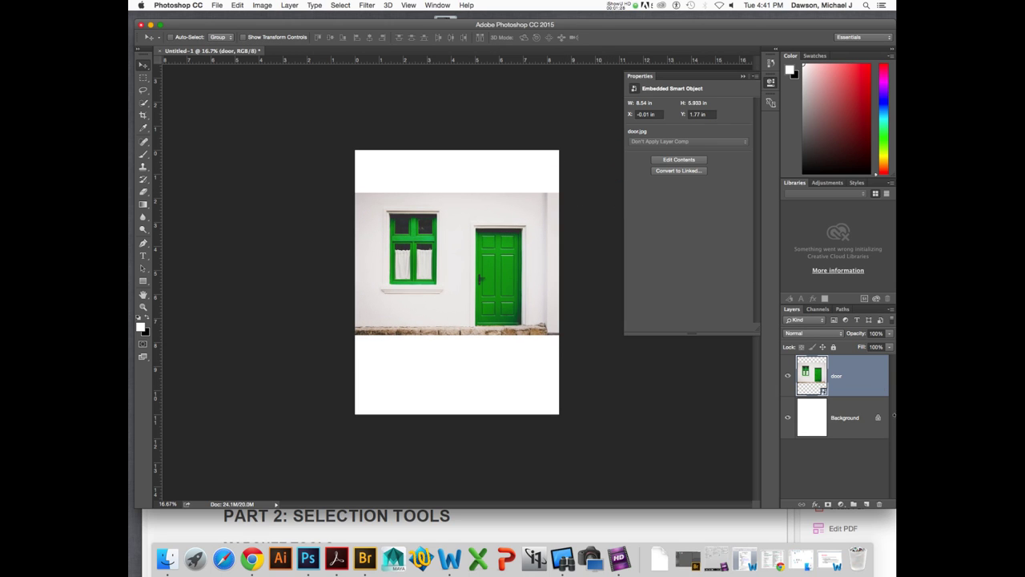
- Unlock the Background layer and move the door image flush with the page's upper-left corner
left_click(877, 419)
left_click(858, 379)
left_click_drag(463, 234, 467, 197)
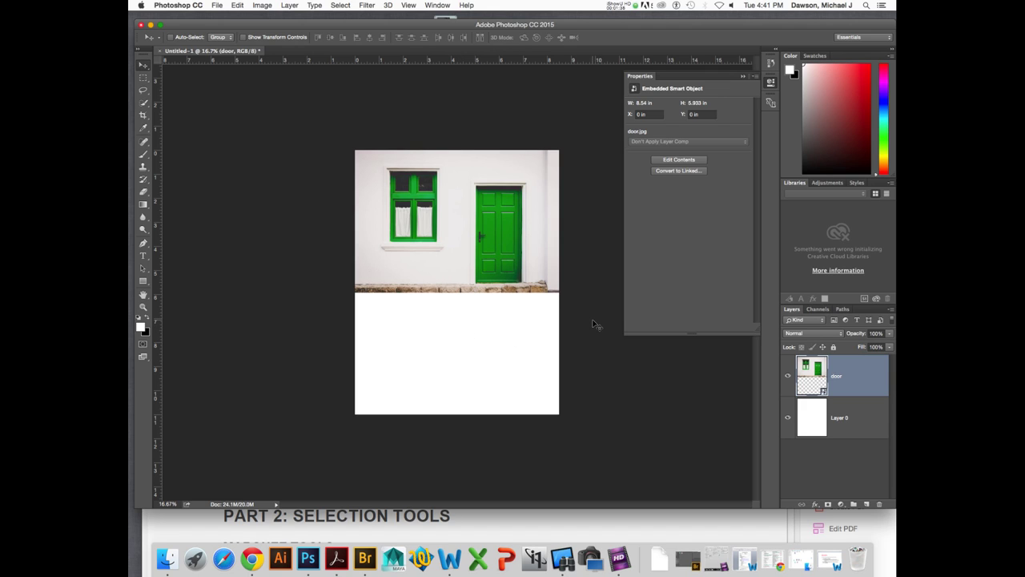
- Close the untitled document without saving its changes
key("Delete")
key("super+w")
left_click(479, 185)
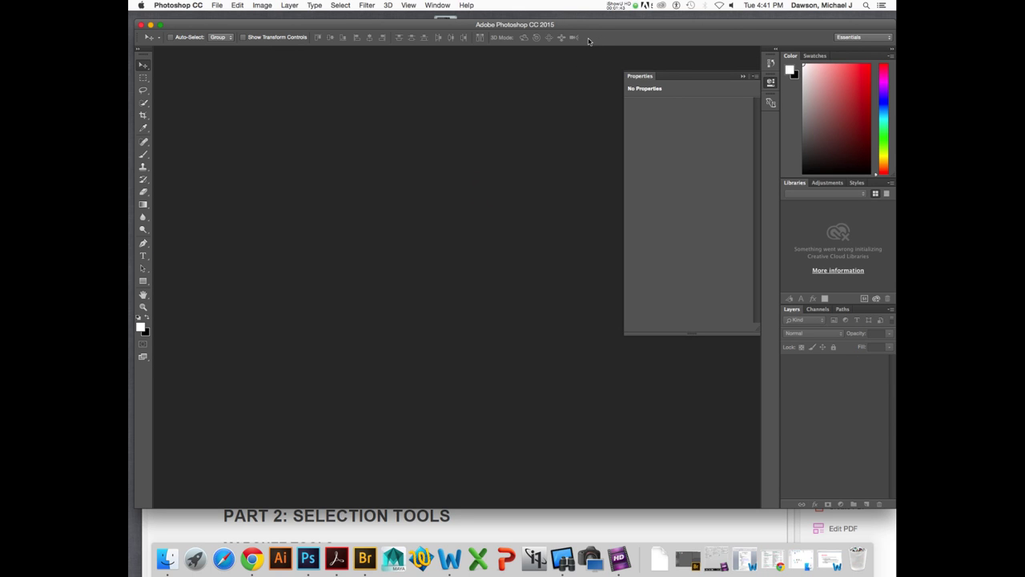
- Open door.jpg from the Finder images folder as its own document in Photoshop
left_click_drag(594, 25, 594, 149)
left_click_drag(411, 64, 410, 391)
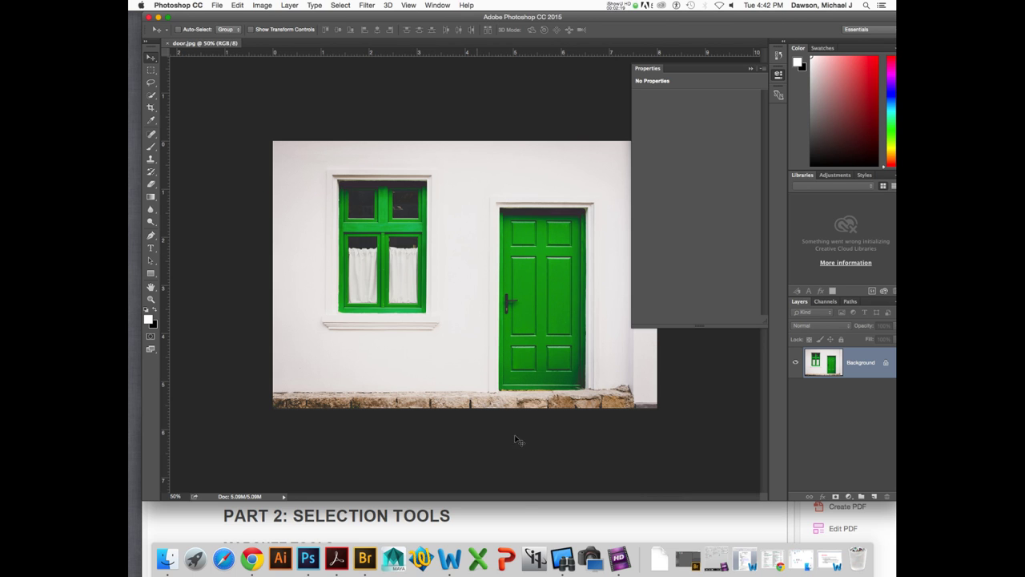
- Switch to LabAssign8.pdf in Acrobat and read the Part 1: Brushes instructions
left_click(519, 517)
left_click_drag(533, 417, 535, 54)
scroll(542, 164, "up", 10)
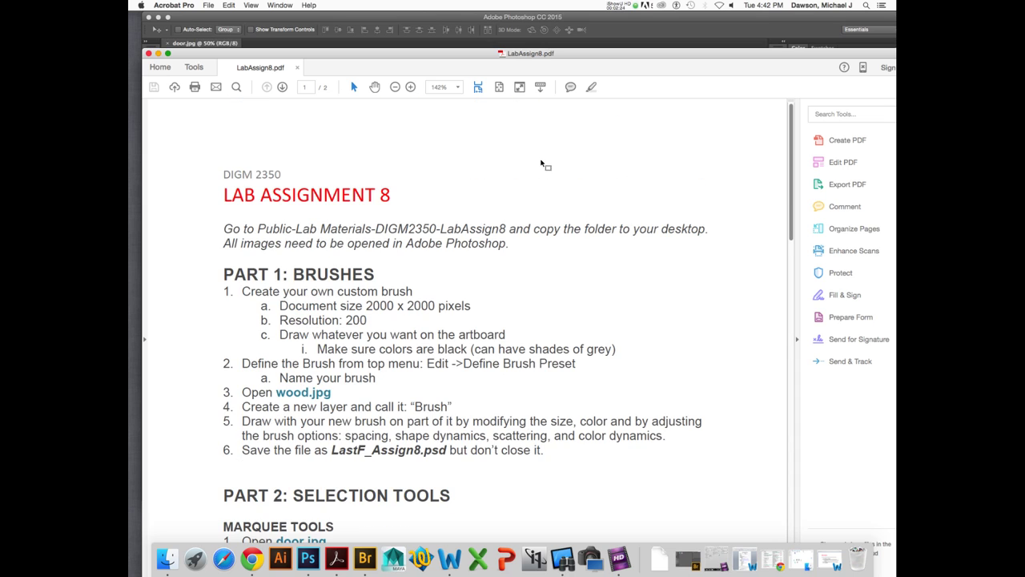
scroll(548, 161, "down", 2)
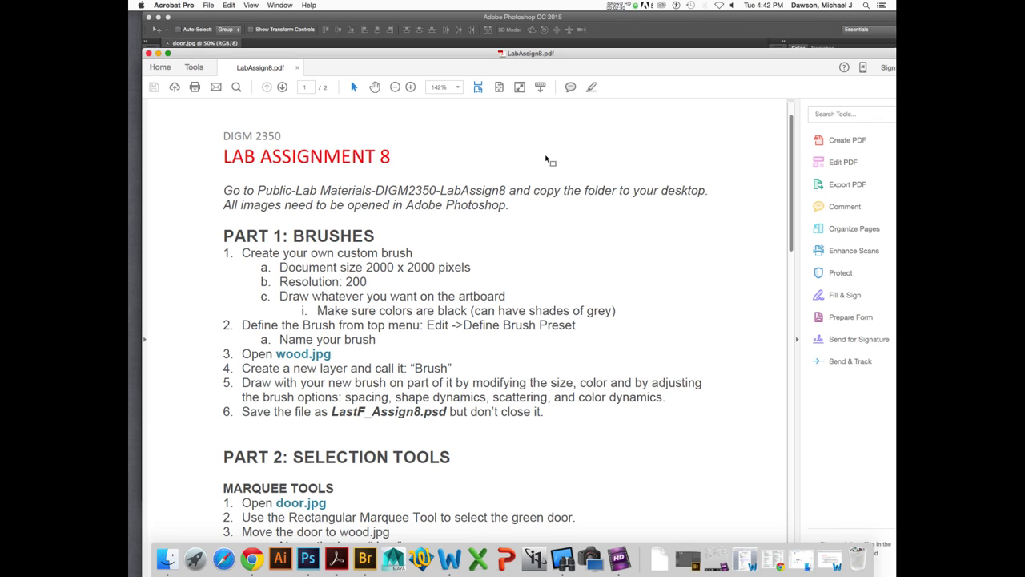
left_click(278, 351)
left_click(379, 368)
- Move the assignment PDF out of the way, close door.jpg, and shift the Photoshop window fully into view
left_click_drag(484, 55, 130, 112)
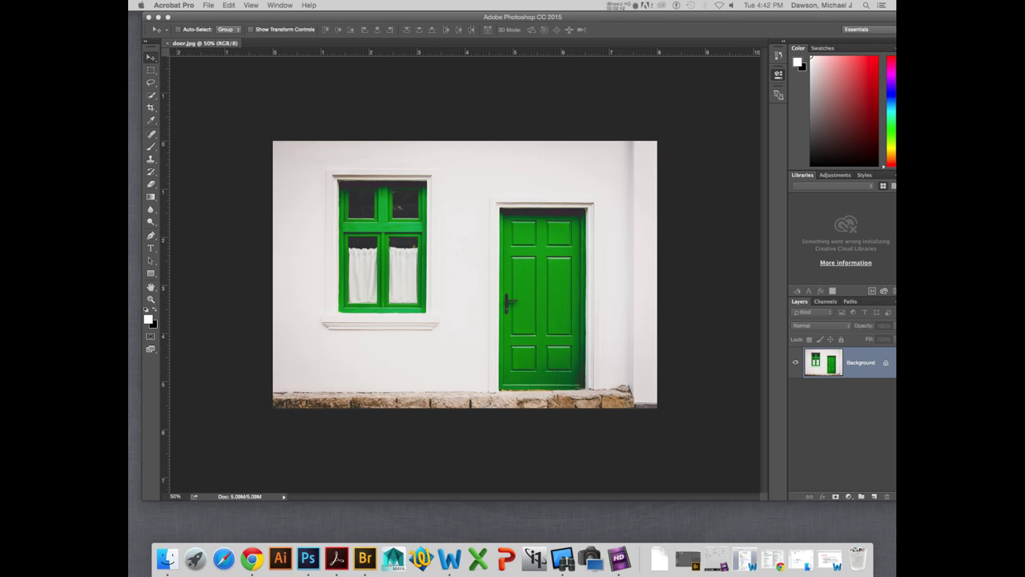
left_click(168, 43)
left_click(168, 44)
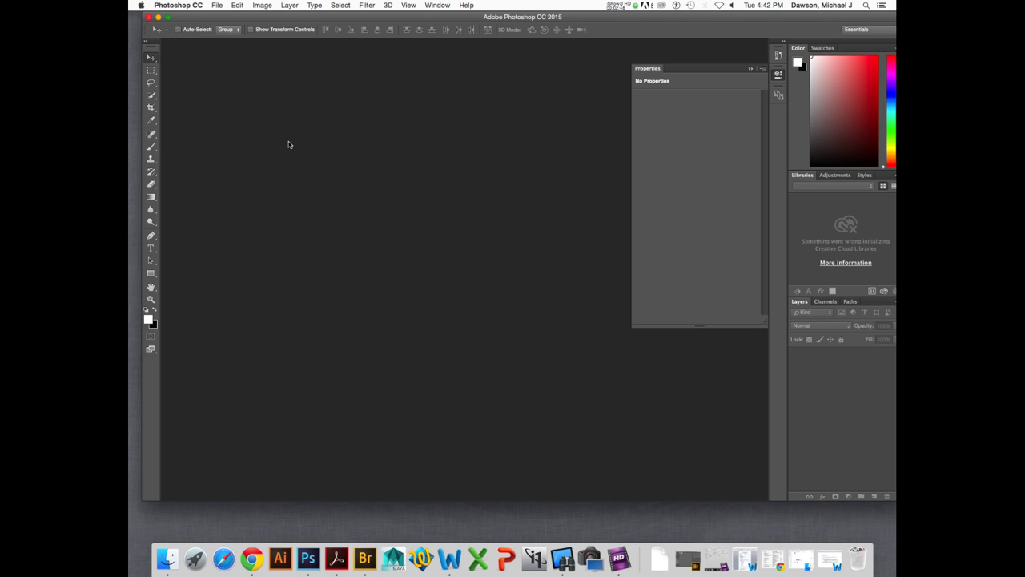
left_click_drag(375, 16, 363, 12)
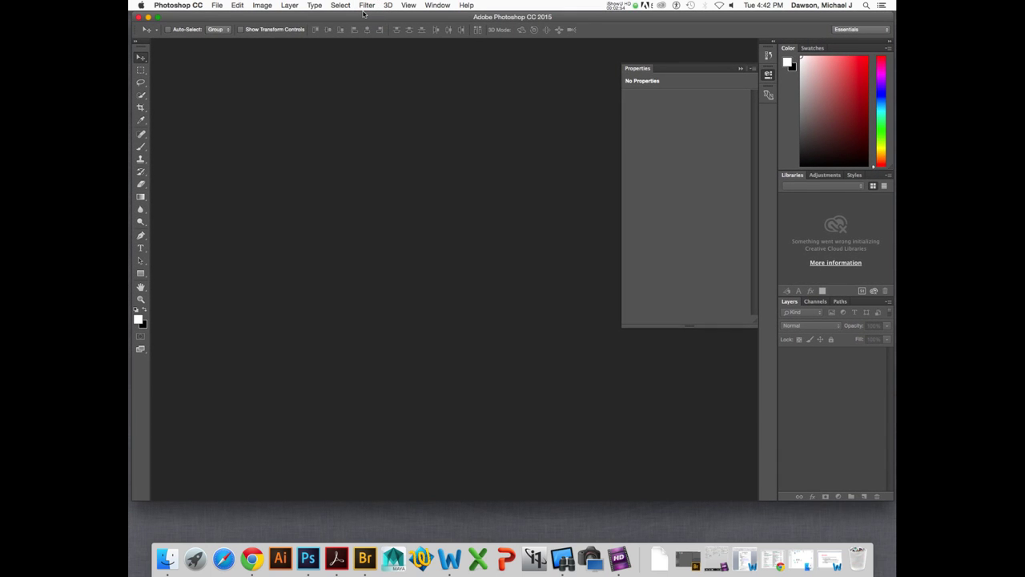
- Show the Brush panel and move it away from the Brush Presets panel
left_click(431, 7)
left_click(471, 96)
left_click_drag(589, 107, 328, 91)
- Create a new 8.5 × 11 inch RGB document at 300 pixels/inch with a white background
key("super+n")
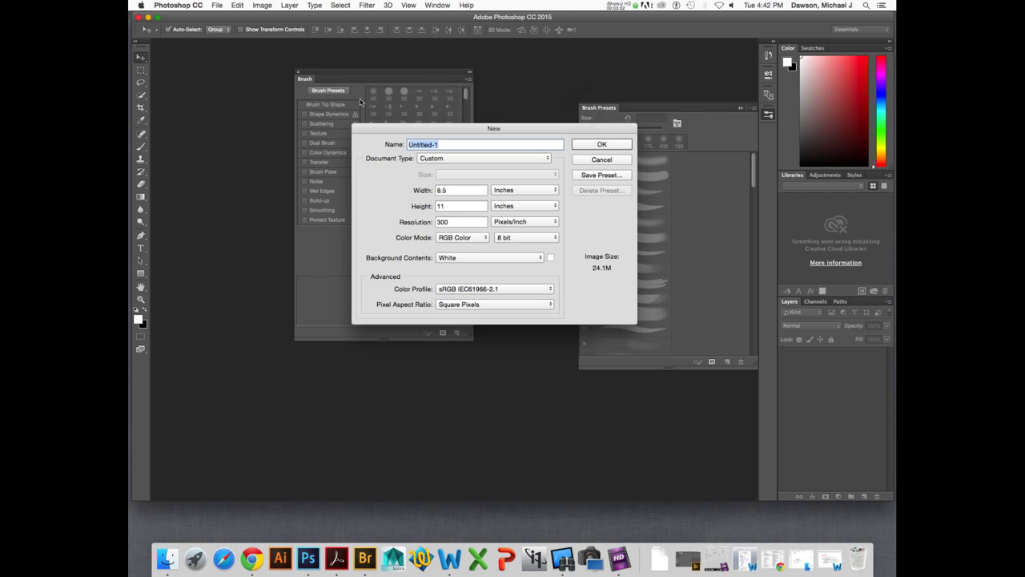
key("Return")
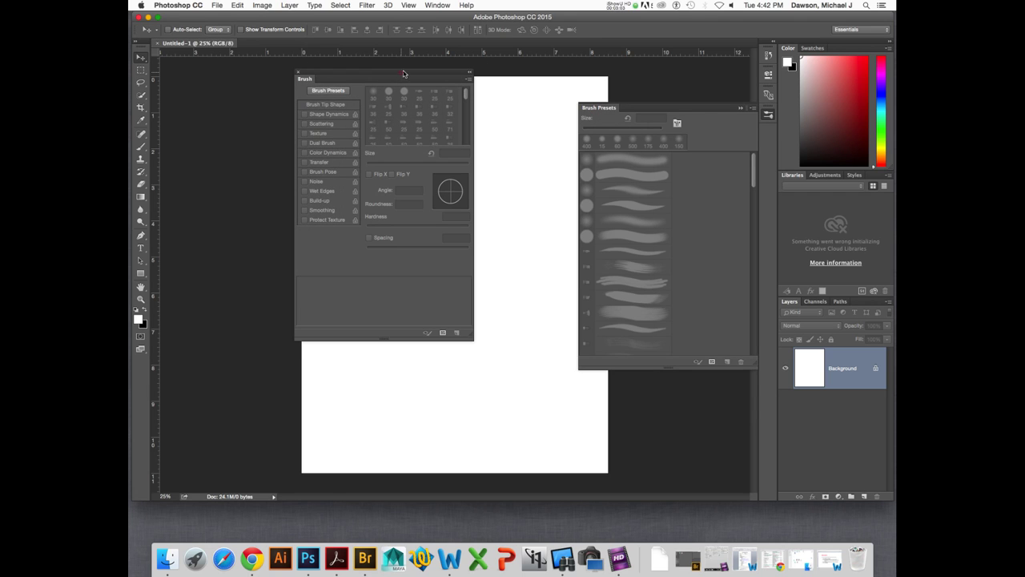
- Activate the Brush tool and enlarge the Brush panel so that all brush tips fit
key("b")
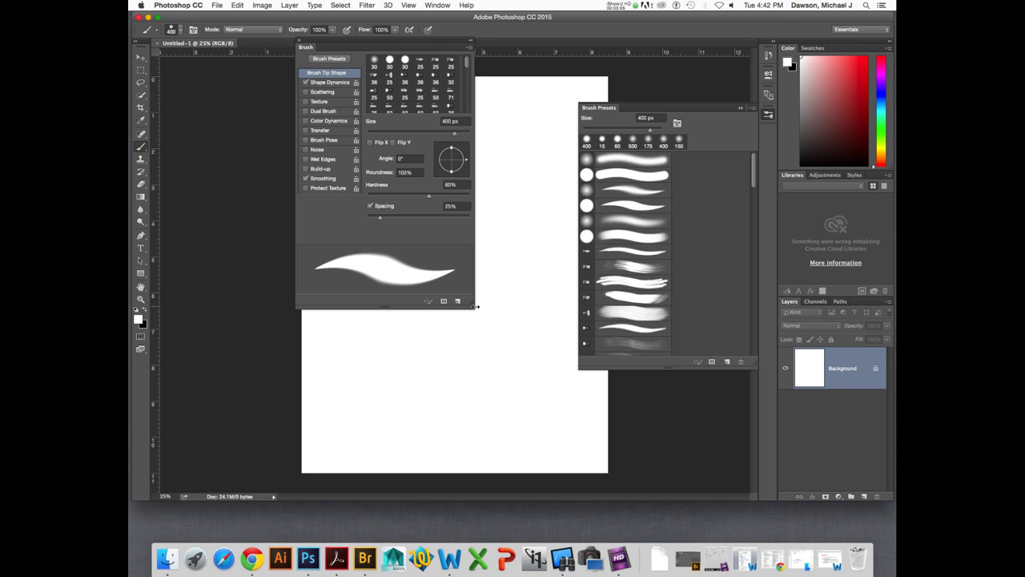
right_click(475, 308)
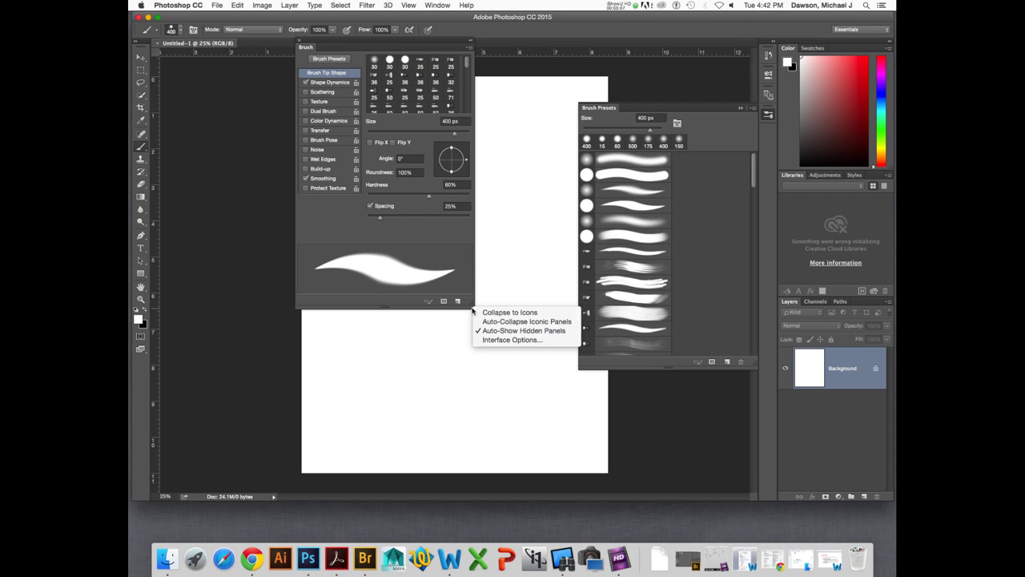
left_click(554, 440)
mouse_move(470, 305)
left_mouse_down()
mouse_move(499, 339)
mouse_move(560, 463)
left_mouse_up()
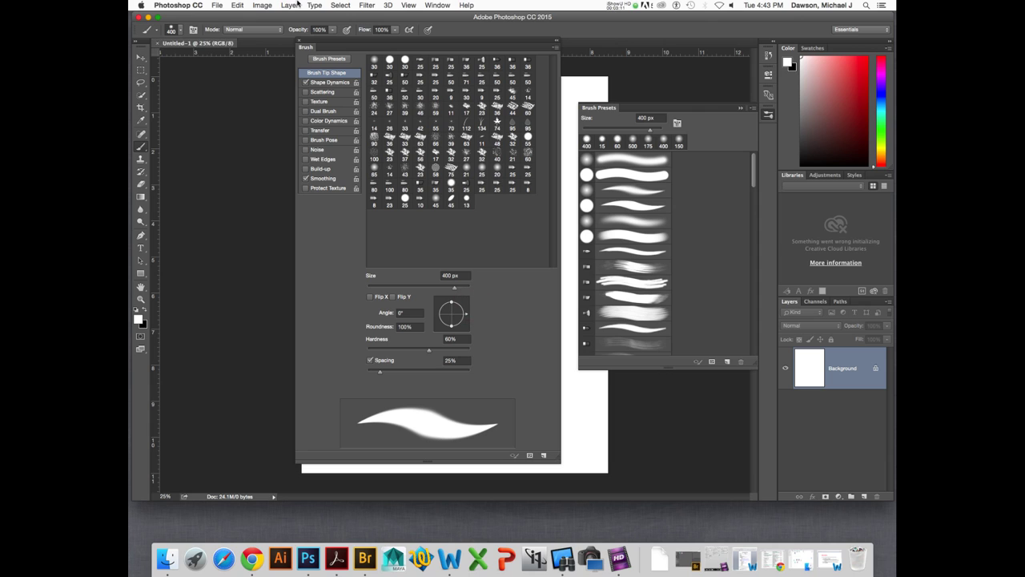
- Locate the Brush entry among the available panels, then hide the Brush panel and collapse Brush Presets
left_click(438, 6)
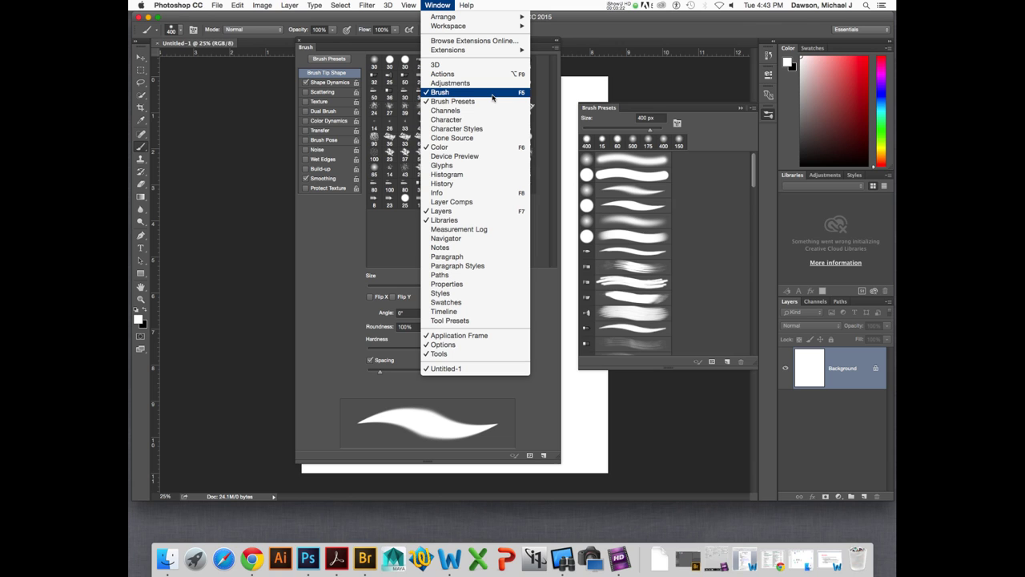
left_click(394, 234)
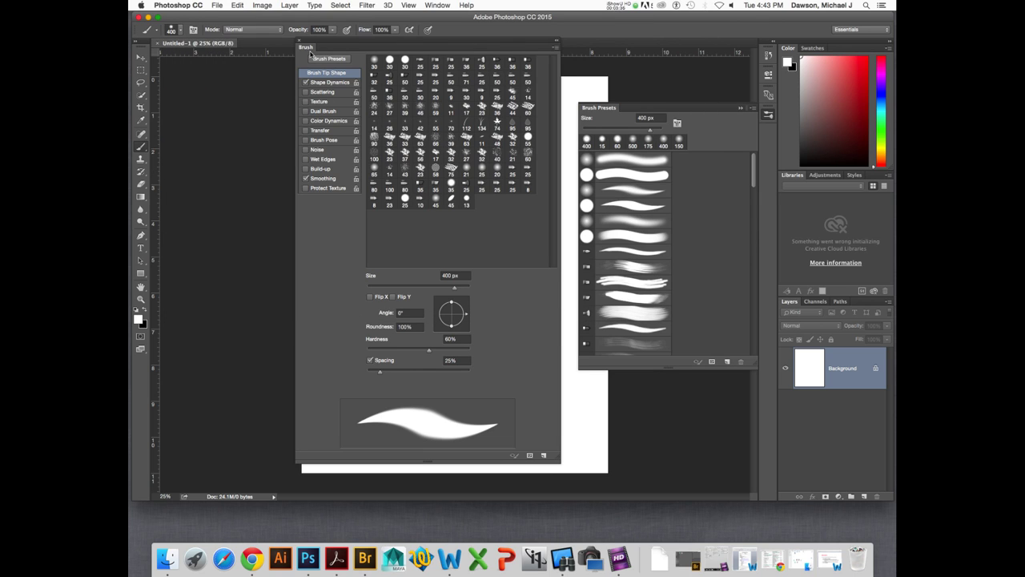
left_click(309, 49)
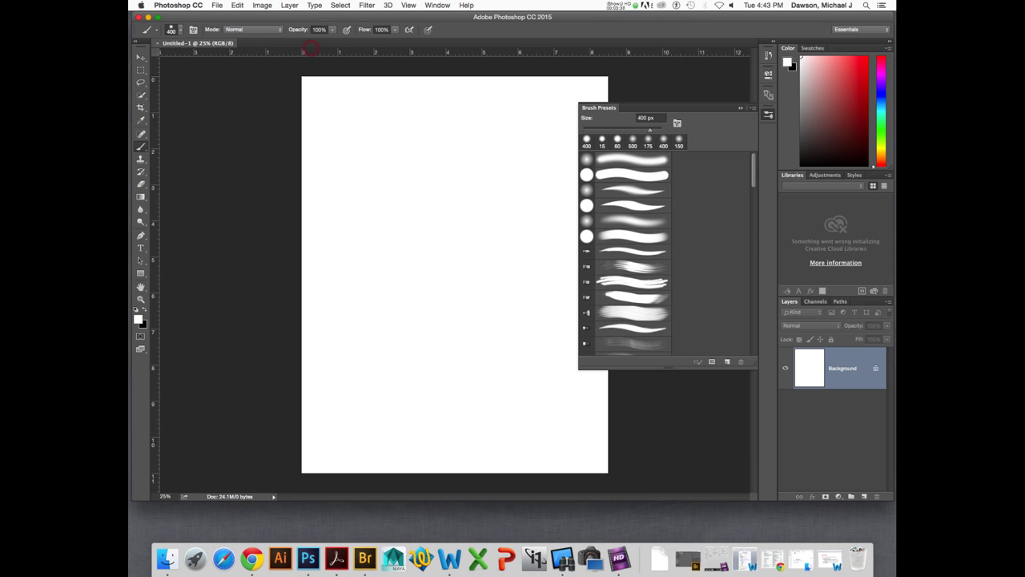
left_click(769, 114)
- Increase the brush size to 800 px, swap the foreground colour to black, and paint one soft dot near the page's centre
key("bracketright")
key("bracketright")
key("bracketright")
key("bracketright")
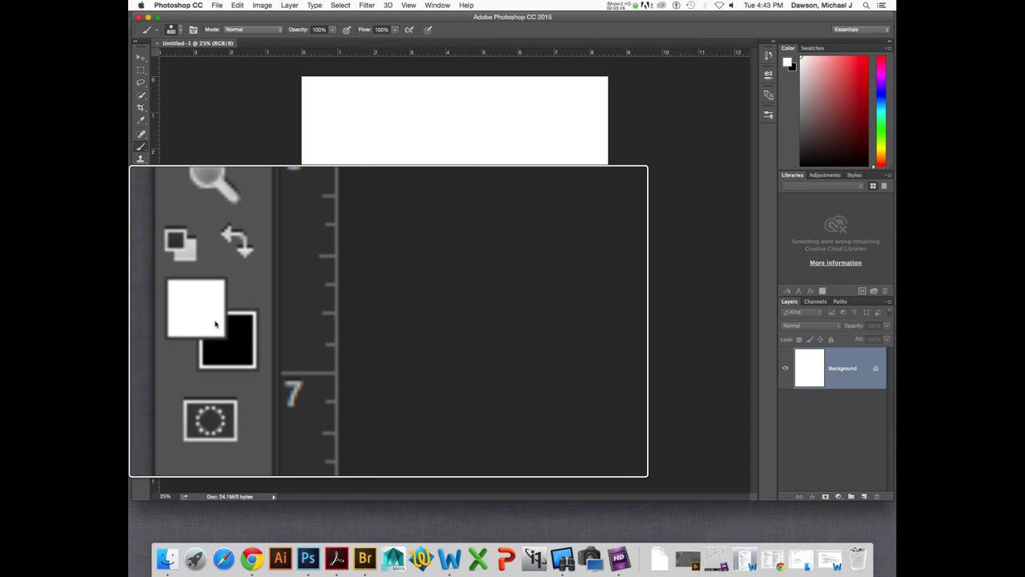
key("x")
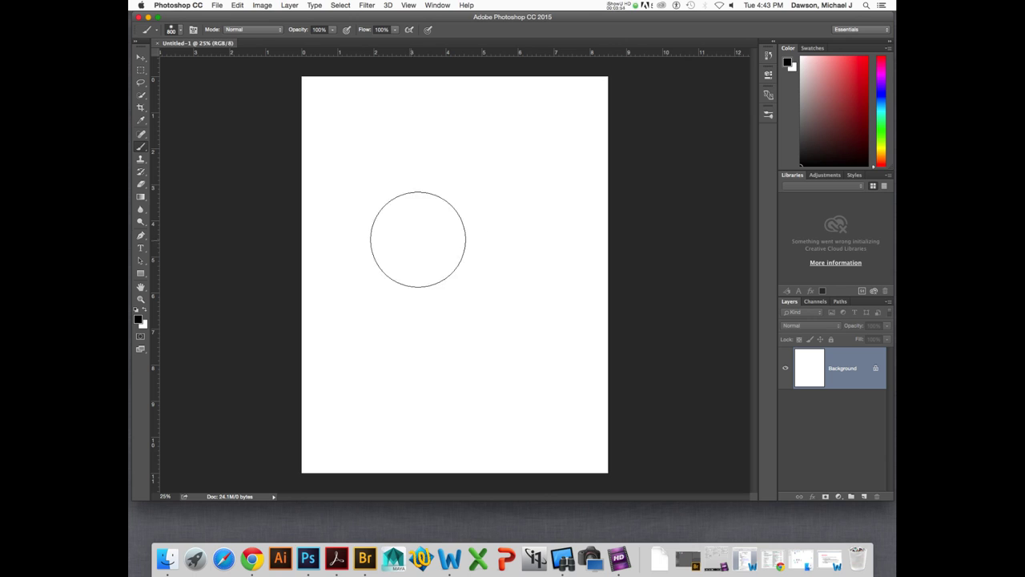
left_click(456, 244)
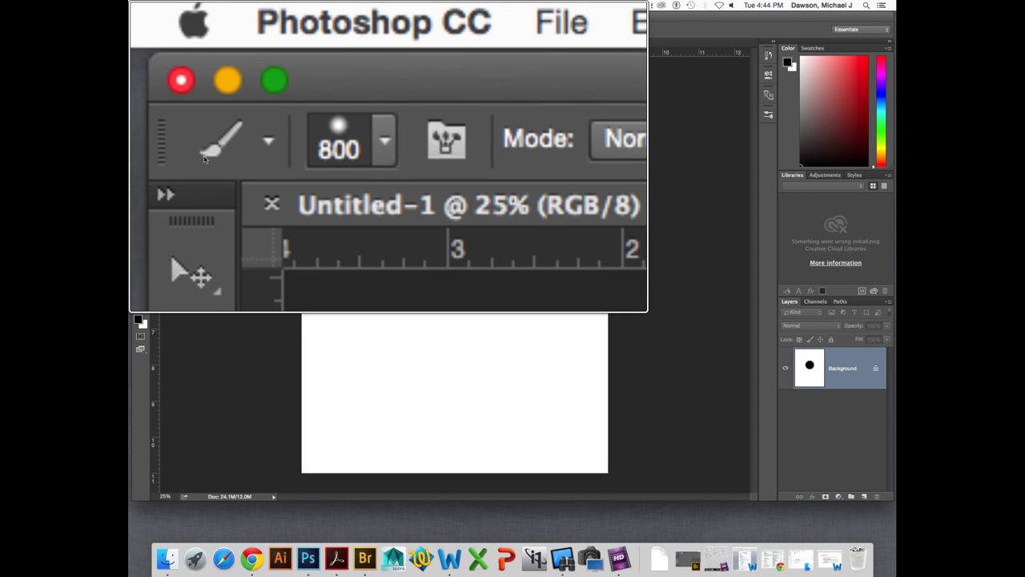
- Reset the Brush tool to its default settings and open the brush preset picker
right_click(230, 156)
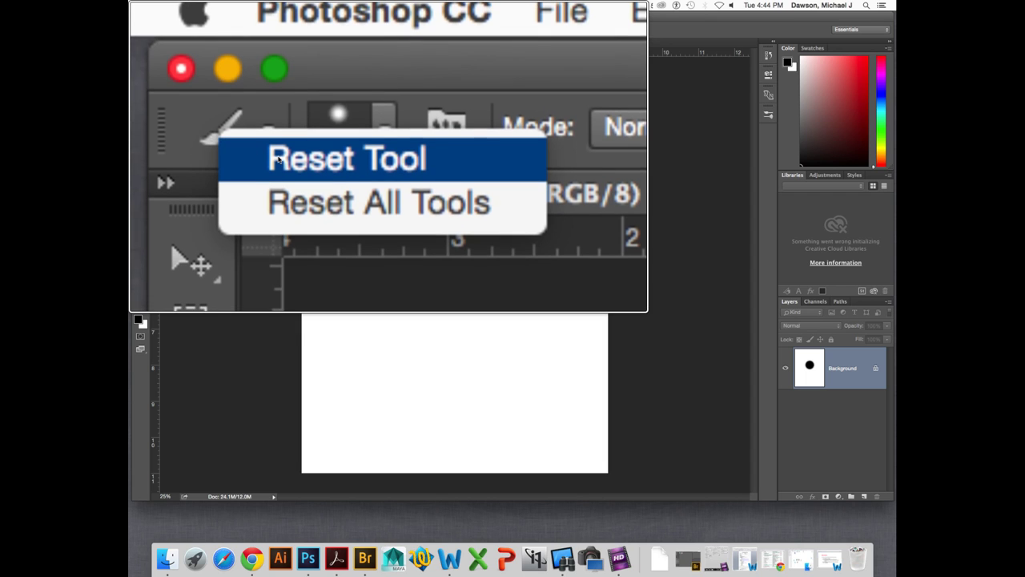
left_click(278, 160)
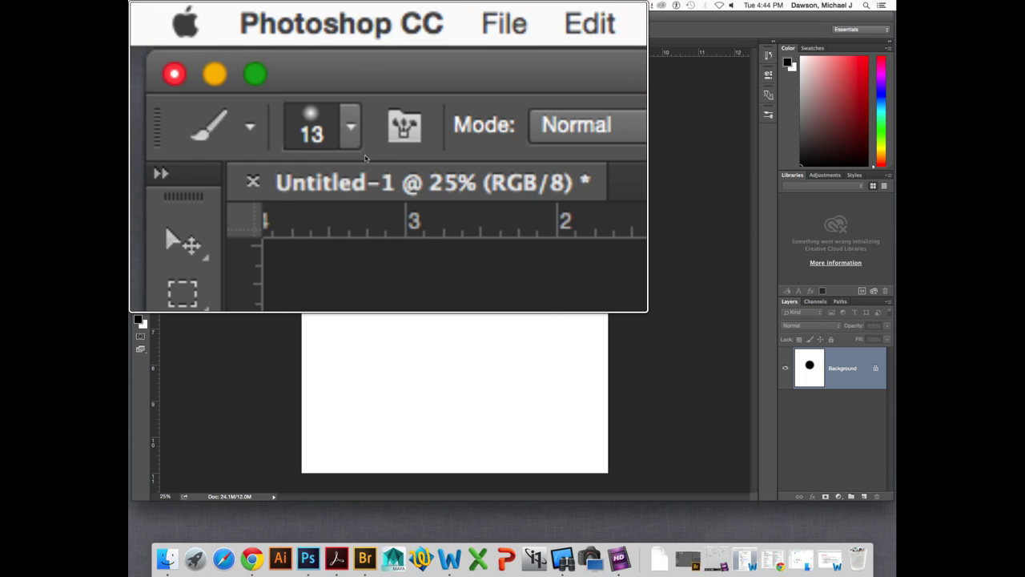
left_click(274, 81)
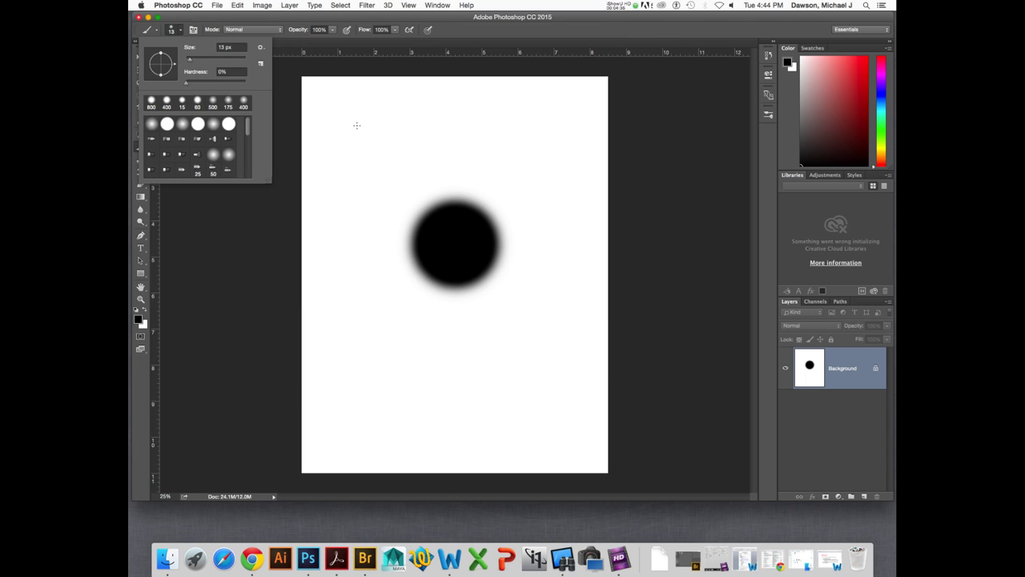
- Enlarge the soft brush to 900 px and paint one dot in the page's upper-right area
left_click(466, 26)
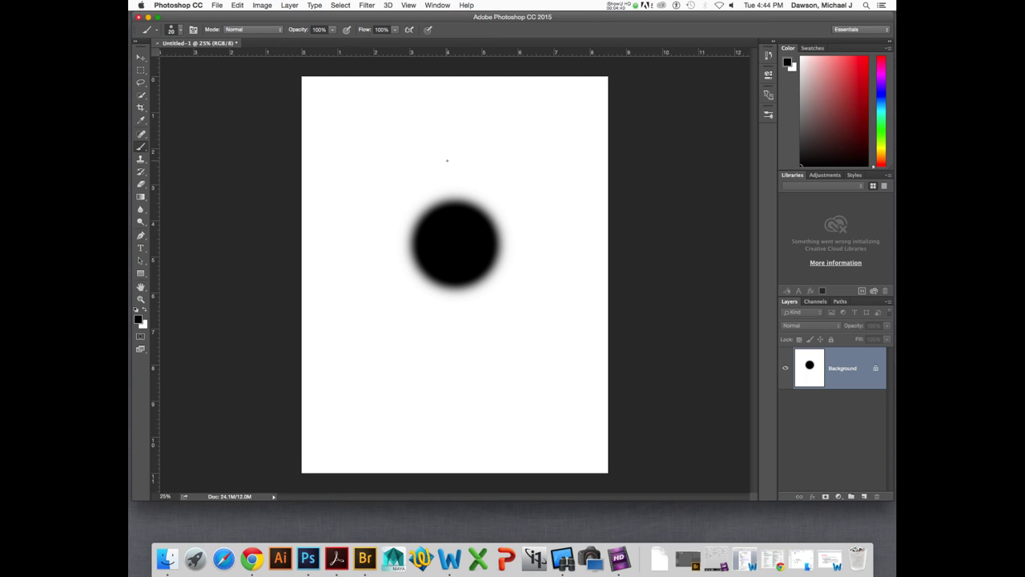
key("bracketright")
key("bracketright")
key("bracketright")
key("bracketright")
key("bracketright")
key("bracketright")
key("bracketright")
key("bracketright")
key("bracketright")
key("bracketright")
key("bracketright")
key("bracketright")
key("bracketright")
key("bracketright")
key("bracketright")
key("bracketright")
left_click(529, 143)
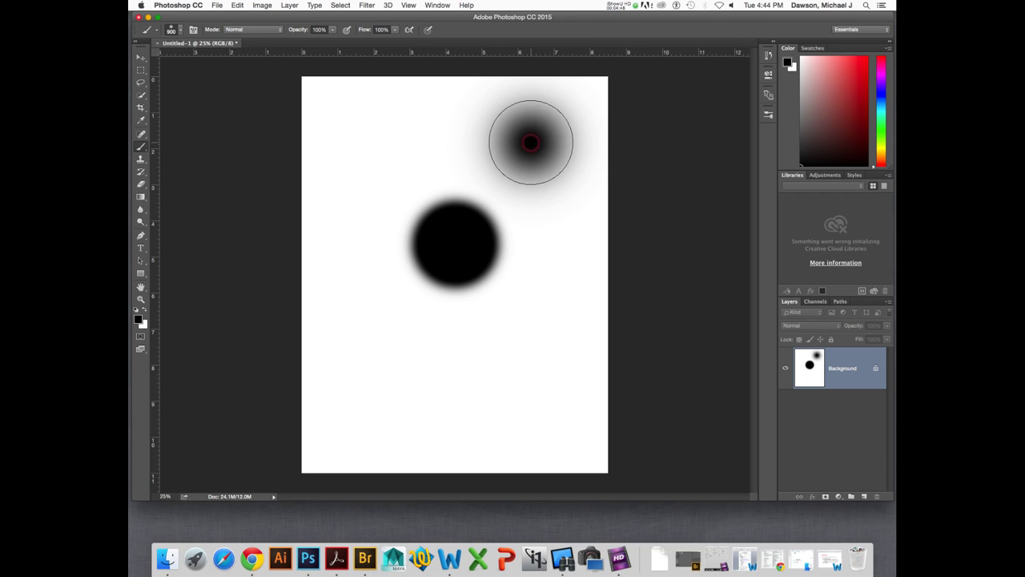
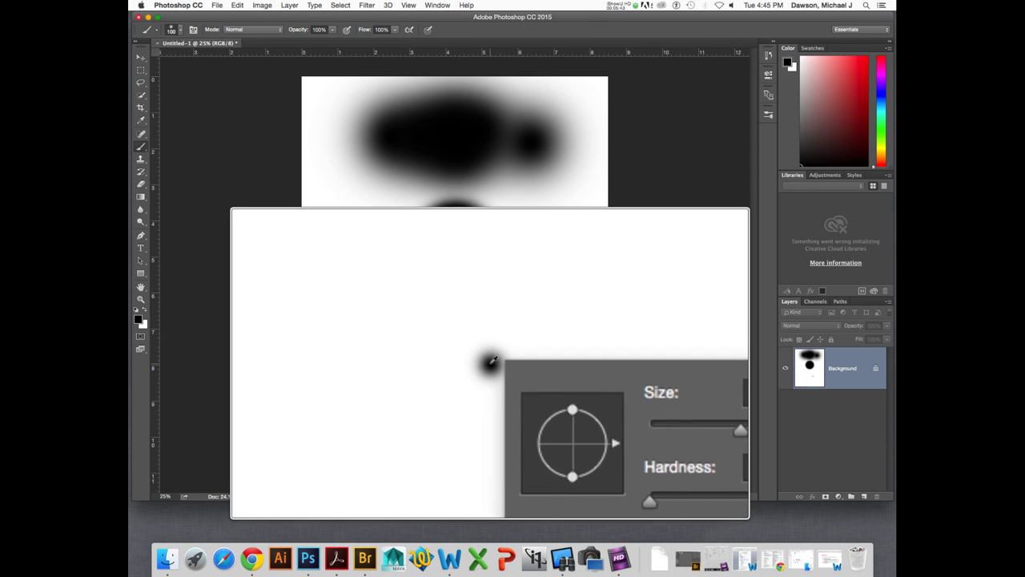
- Set the 100 px brush to 100% hardness and paint a long curved stroke down and beneath the large round dot
left_click(675, 324)
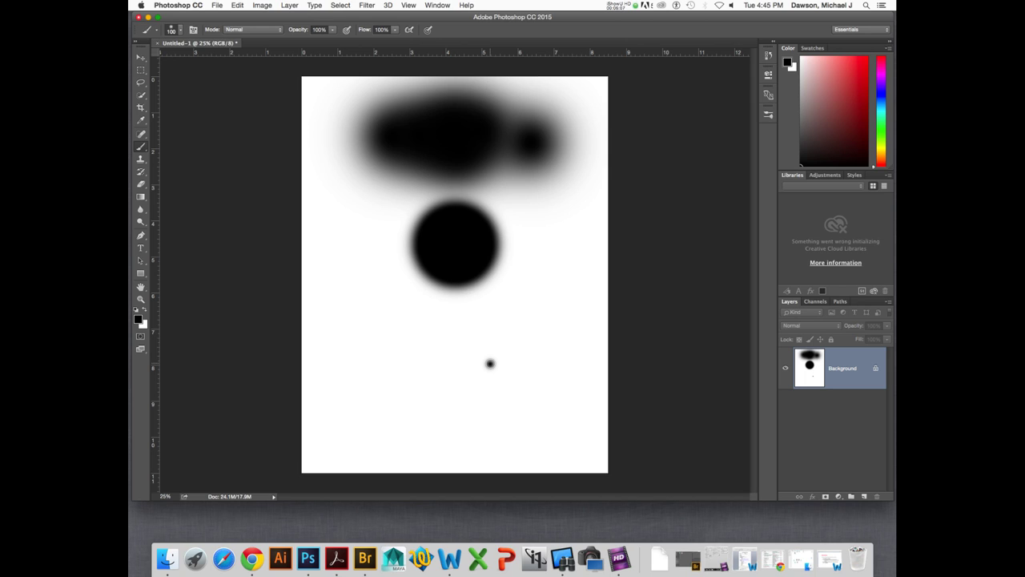
left_click(182, 29)
left_click_drag(187, 86, 246, 83)
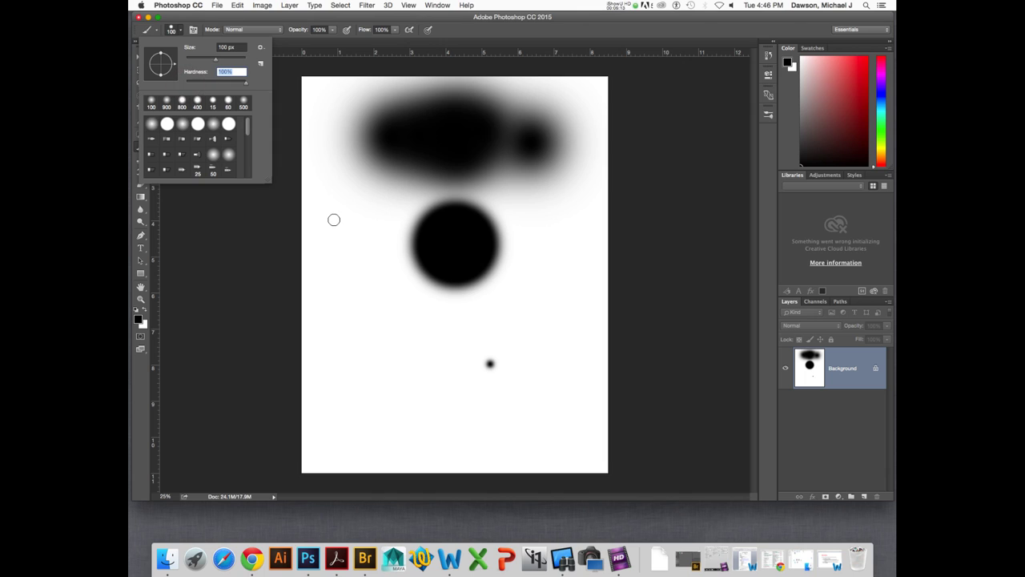
left_click(233, 48)
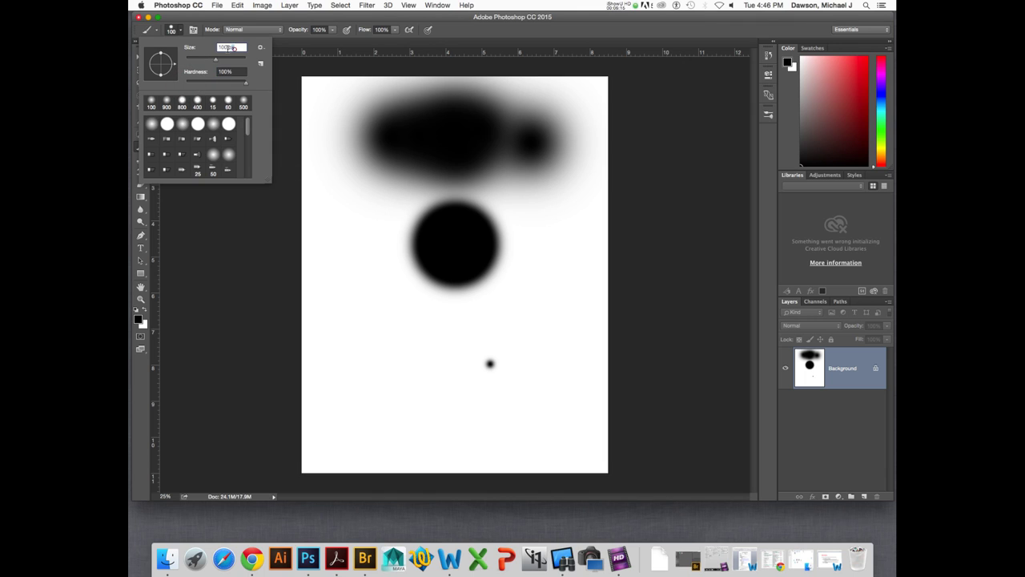
left_click(280, 15)
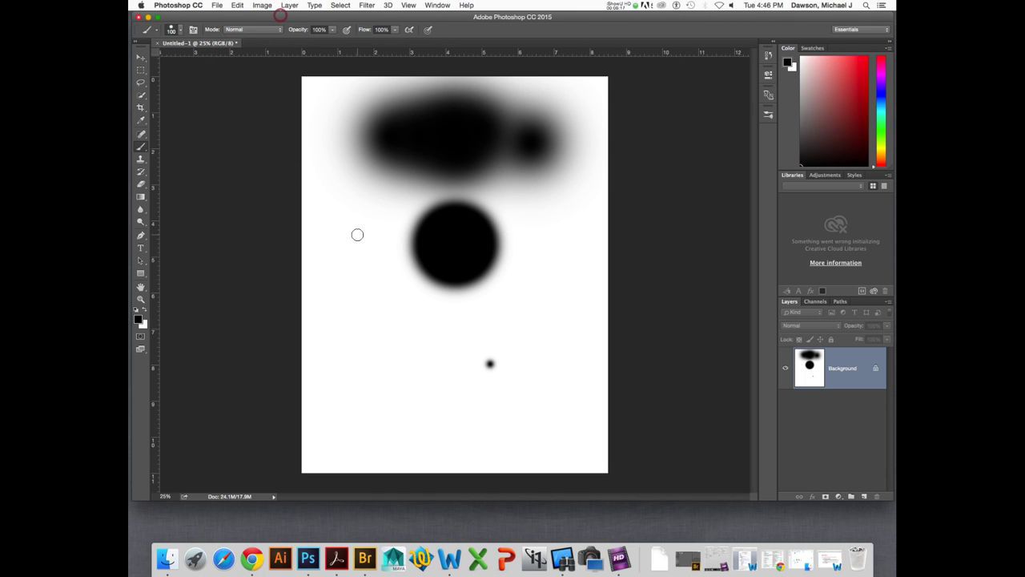
mouse_move(324, 199)
left_mouse_down()
mouse_move(341, 322)
mouse_move(358, 345)
mouse_move(410, 355)
mouse_move(478, 340)
mouse_move(500, 347)
left_mouse_up()
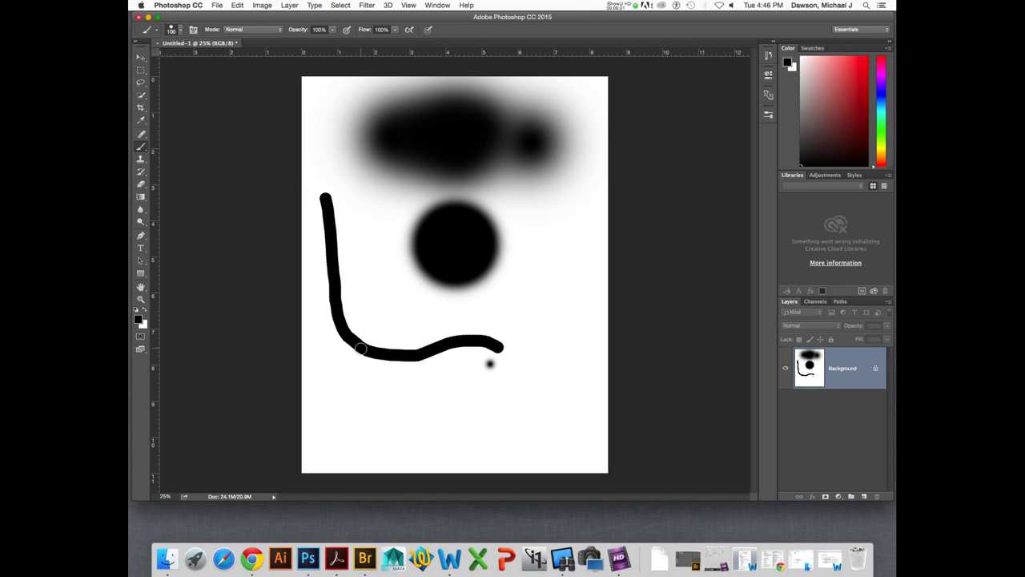
- Examine the curved stroke's edge up close, and paint a short stroke between the curve and the large round dot
key("z")
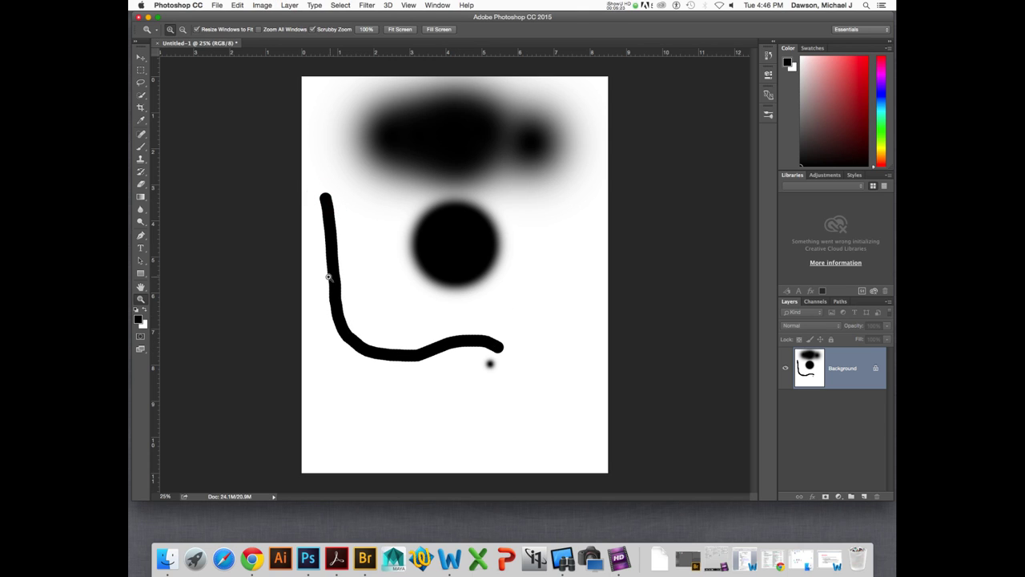
left_click_drag(329, 278, 408, 323)
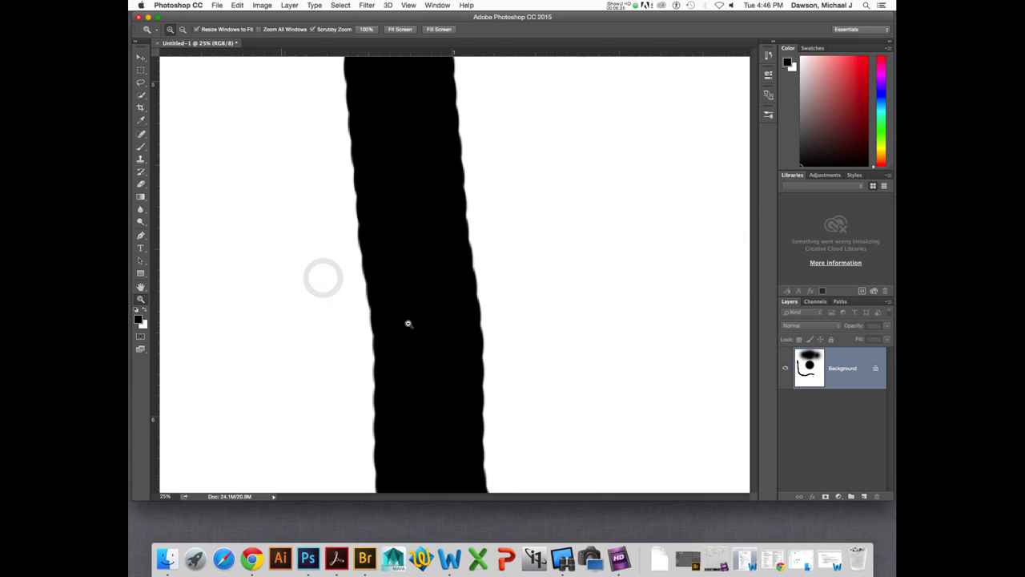
key("b")
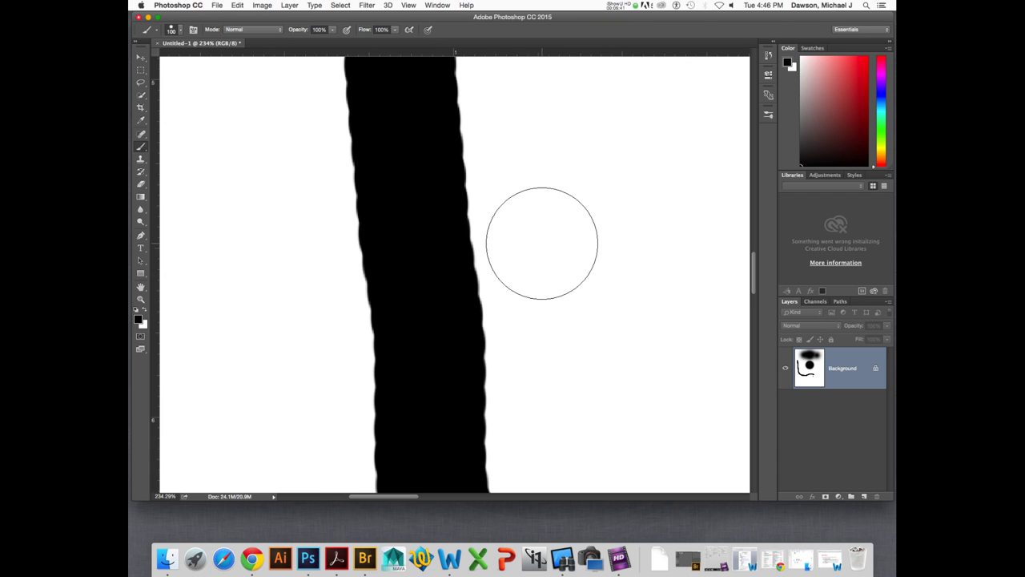
scroll(542, 245, "down", 5)
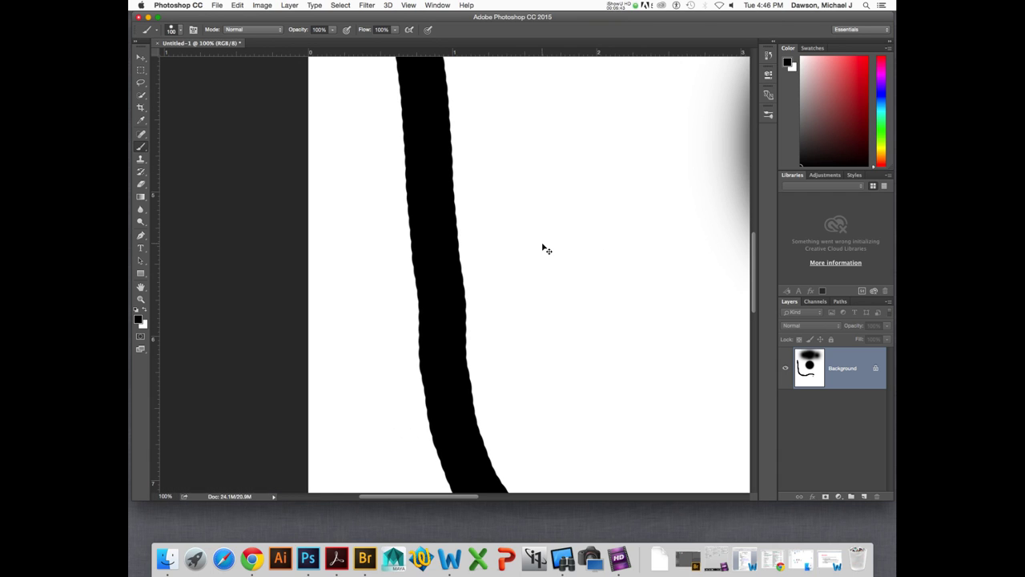
scroll(543, 249, "down", 3)
left_click_drag(503, 204, 514, 265)
- Enlarge the hard brush to 700 px and paint a wide horizontal stroke across the lower part of the page
key("bracketright")
key("bracketright")
key("bracketright")
key("bracketright")
key("bracketright")
key("bracketright")
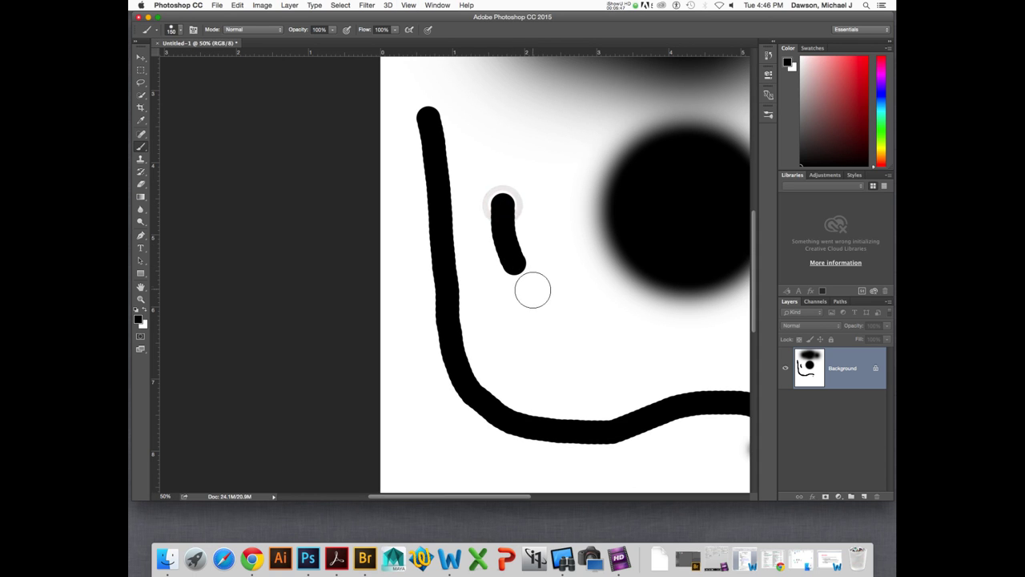
key("bracketright")
key("bracketright")
key("bracketright")
key("bracketright")
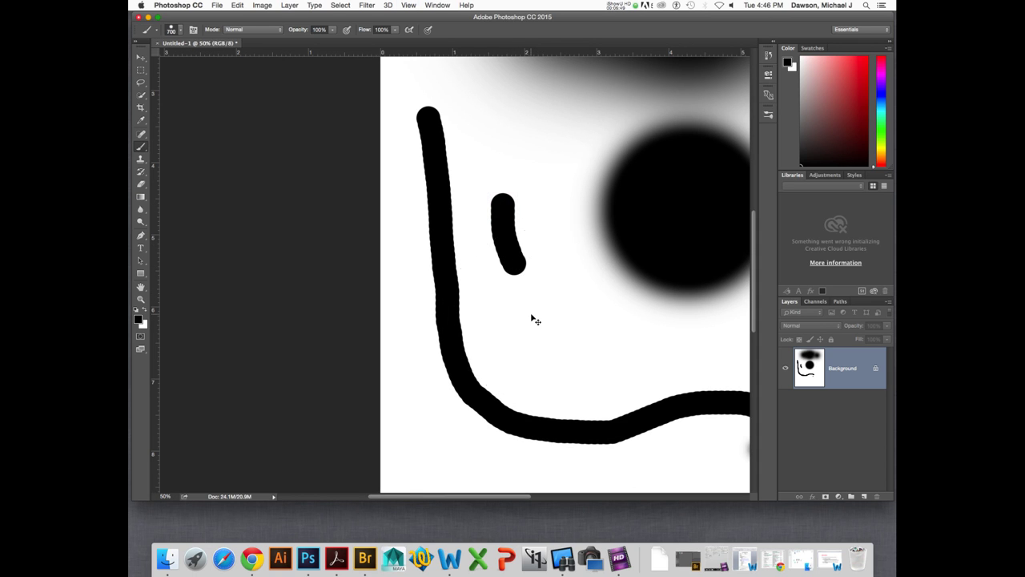
key("super+minus")
key("super+minus")
left_click_drag(355, 419, 525, 413)
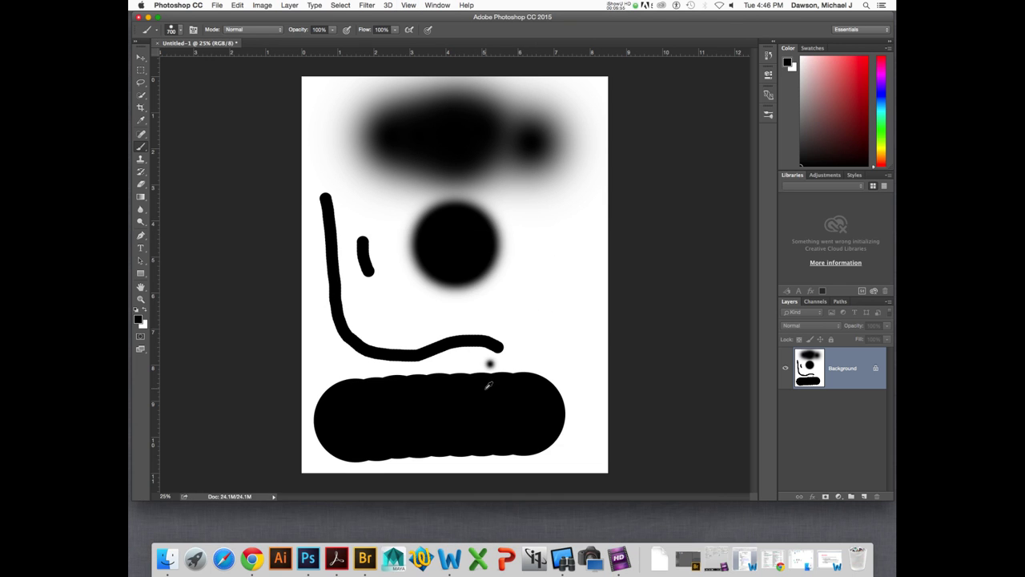
left_click(174, 30)
mouse_move(246, 83)
left_mouse_down()
mouse_move(235, 85)
mouse_move(248, 83)
left_mouse_up()
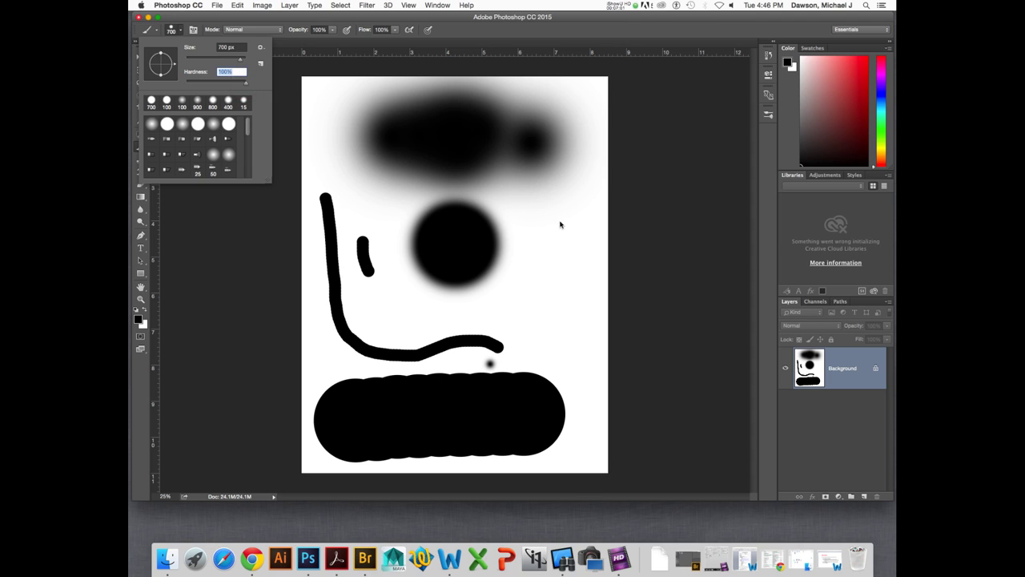
mouse_move(559, 221)
left_mouse_down()
mouse_move(563, 295)
mouse_move(569, 278)
mouse_move(559, 226)
left_mouse_up()
key("super+z")
- Reduce the brush to 250 px, lower its hardness to 65%, and paint a vertical stroke to the right of the large round dot
key("bracketleft")
key("bracketleft")
key("bracketleft")
key("bracketleft")
key("bracketleft")
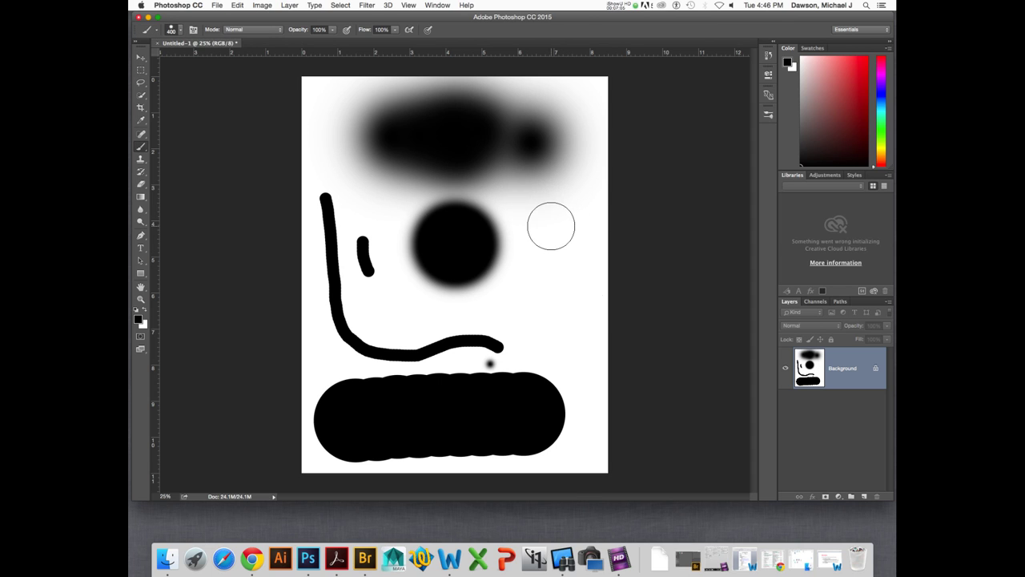
left_click(184, 30)
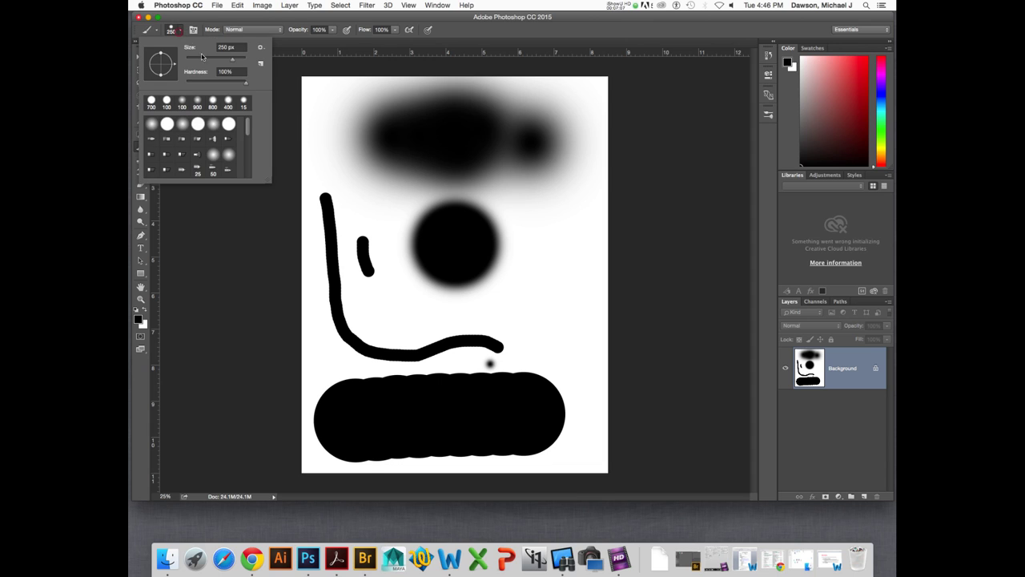
mouse_move(238, 82)
left_mouse_down()
mouse_move(208, 84)
mouse_move(225, 83)
left_mouse_up()
left_click_drag(551, 212, 552, 218)
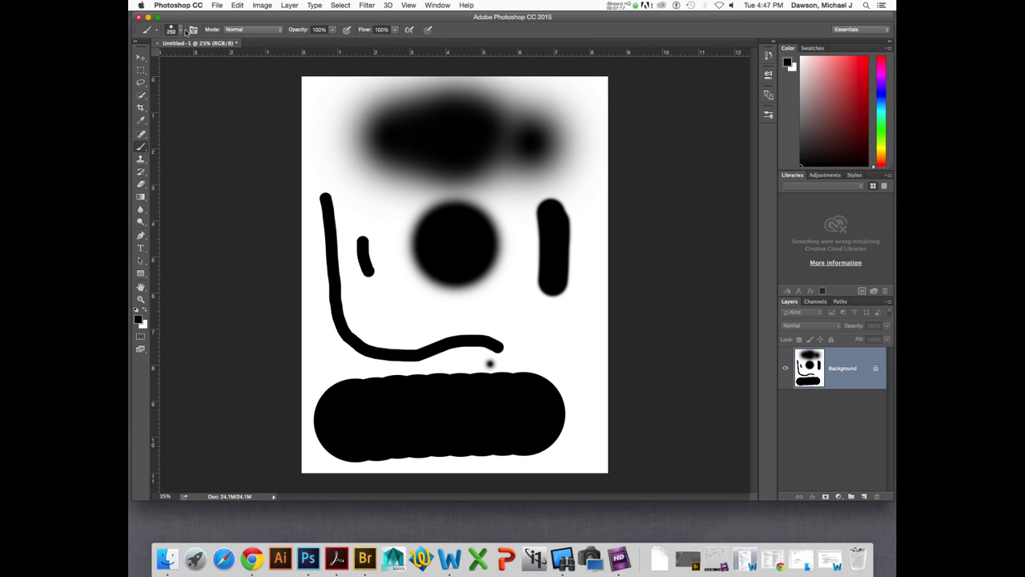
- In the Brush settings, try a tip spacing of 150%, and set the spacing back down to 24%
key("F5")
mouse_move(283, 200)
left_mouse_down()
mouse_move(440, 163)
mouse_move(463, 67)
left_mouse_up()
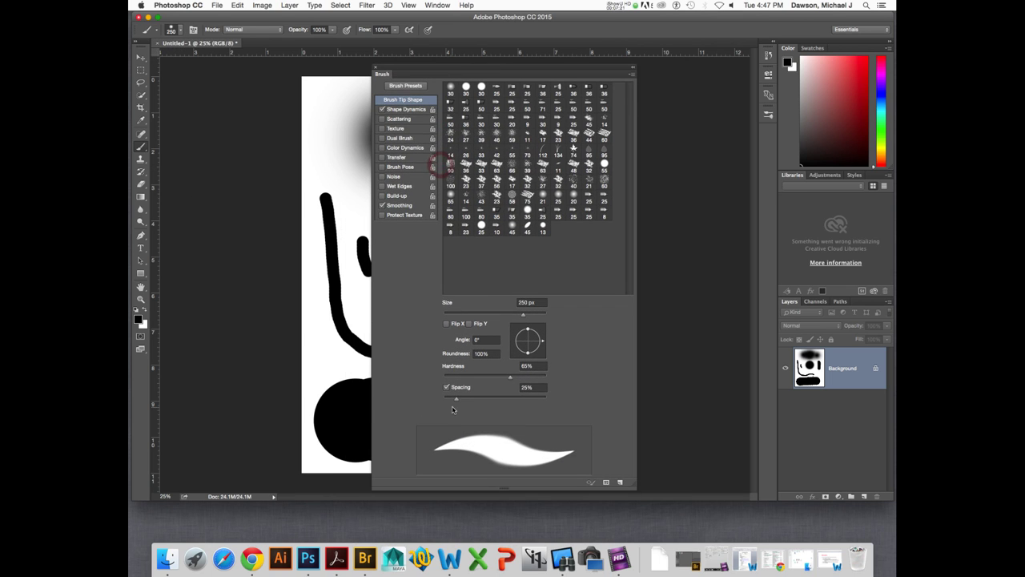
mouse_move(456, 399)
left_mouse_down()
mouse_move(549, 401)
mouse_move(508, 401)
left_mouse_up()
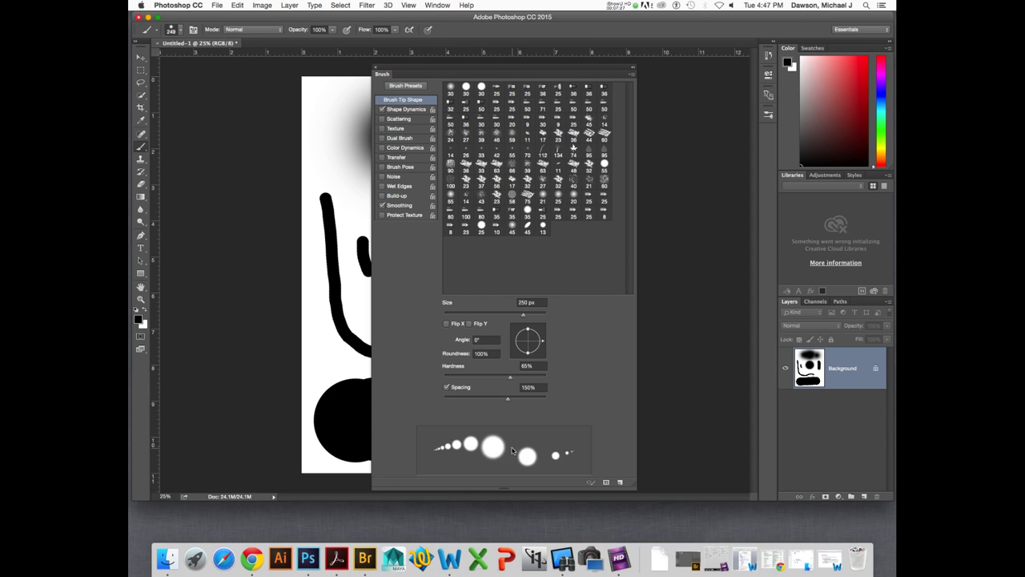
mouse_move(507, 399)
left_mouse_down()
mouse_move(432, 399)
mouse_move(470, 400)
mouse_move(459, 403)
left_mouse_up()
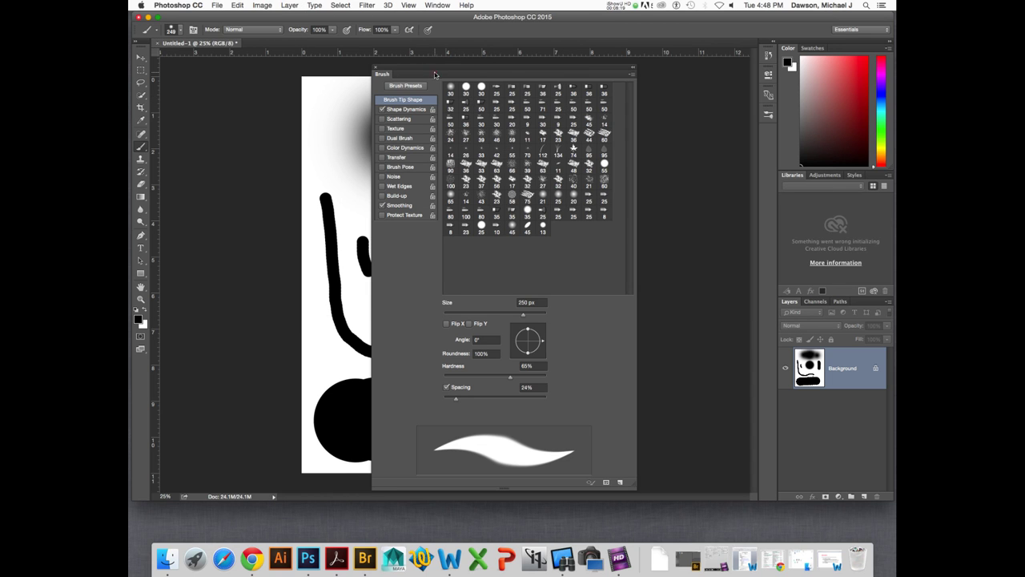
- Hide the Brush settings and close the practice document without saving it
key("F5")
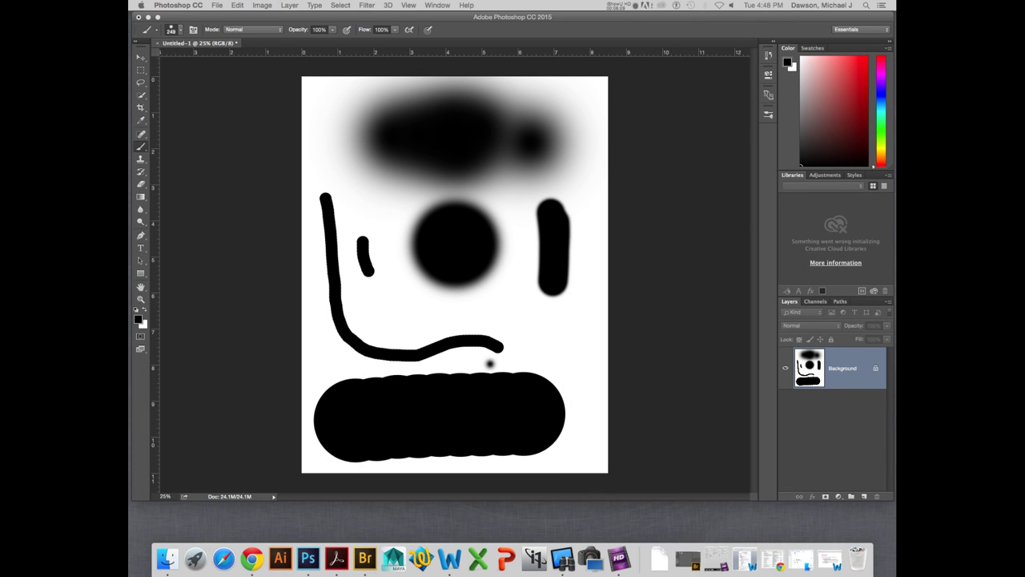
left_click(158, 43)
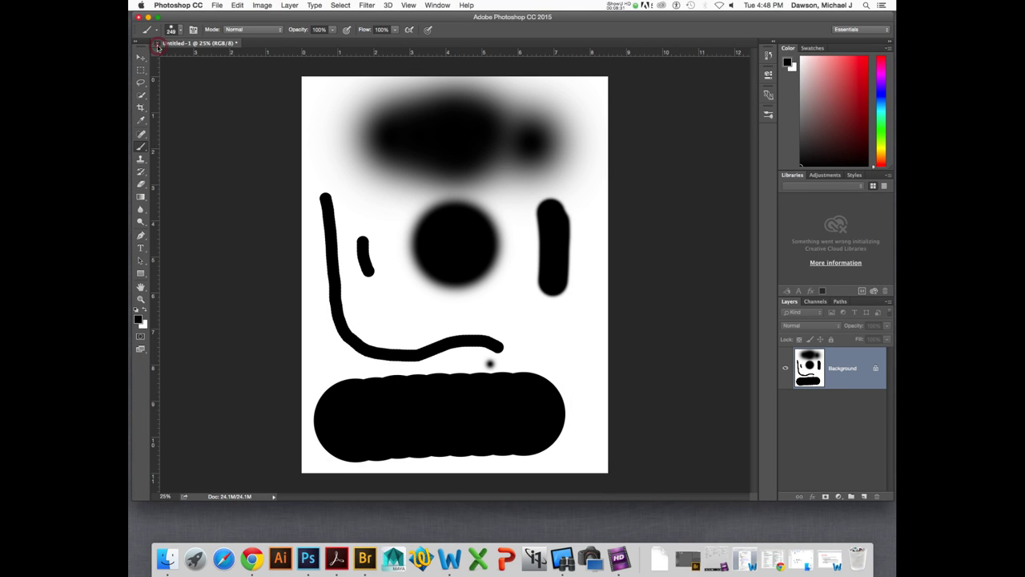
left_click(477, 185)
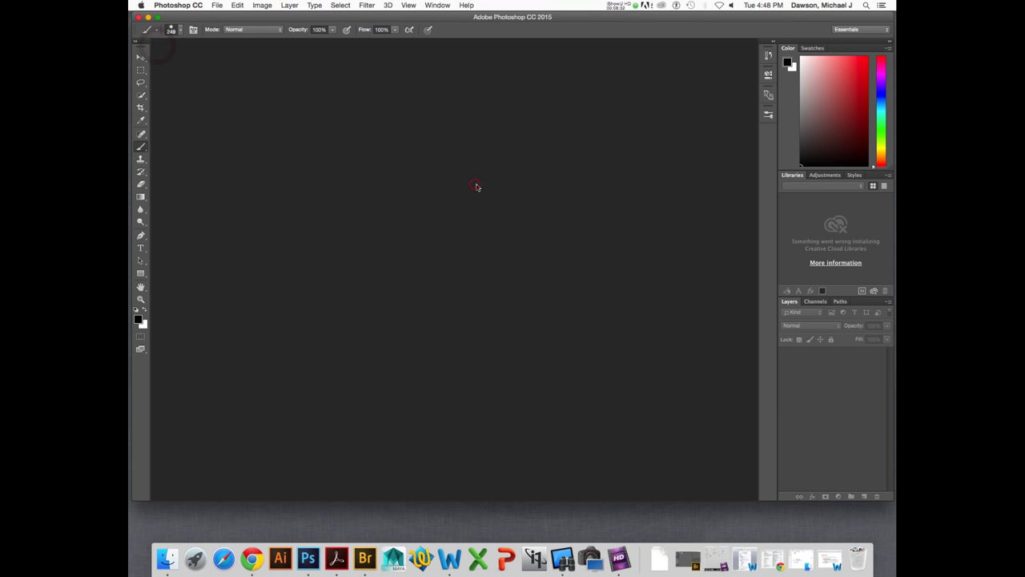
double_click(229, 17)
left_click(403, 180)
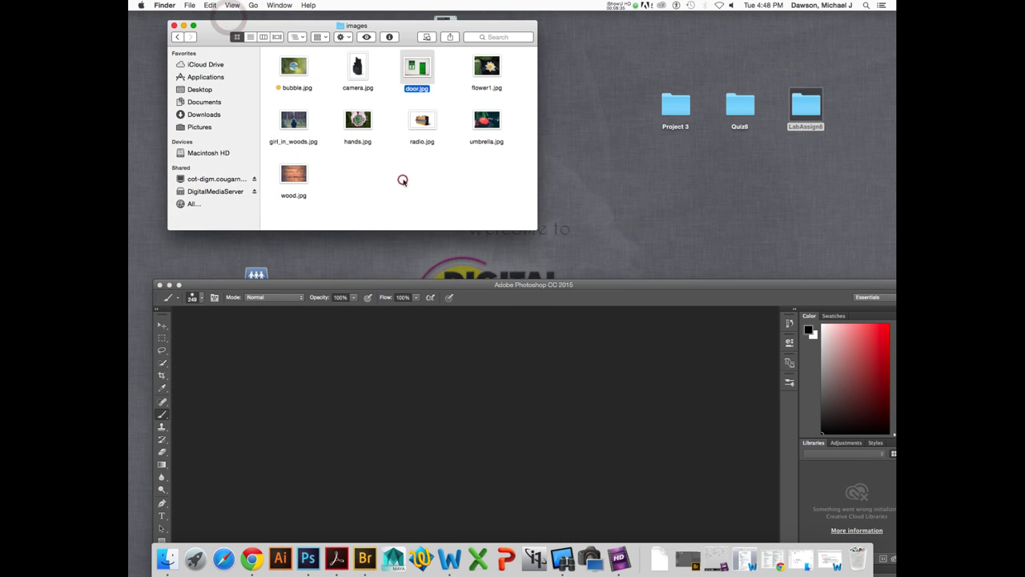
left_click(492, 285)
double_click(462, 288)
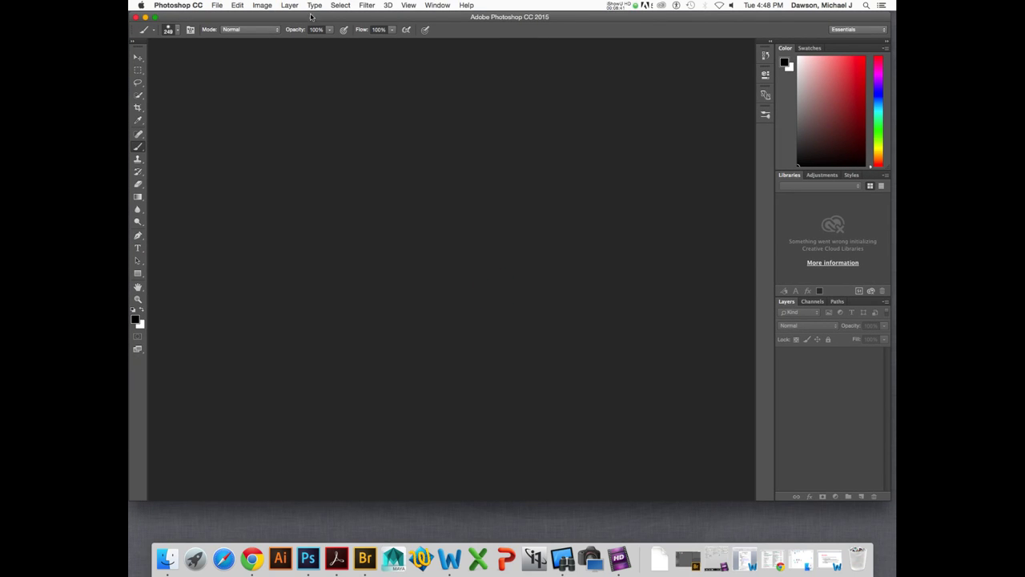
- Start a new document and set its width and height units to pixels
left_click(218, 6)
left_click(225, 16)
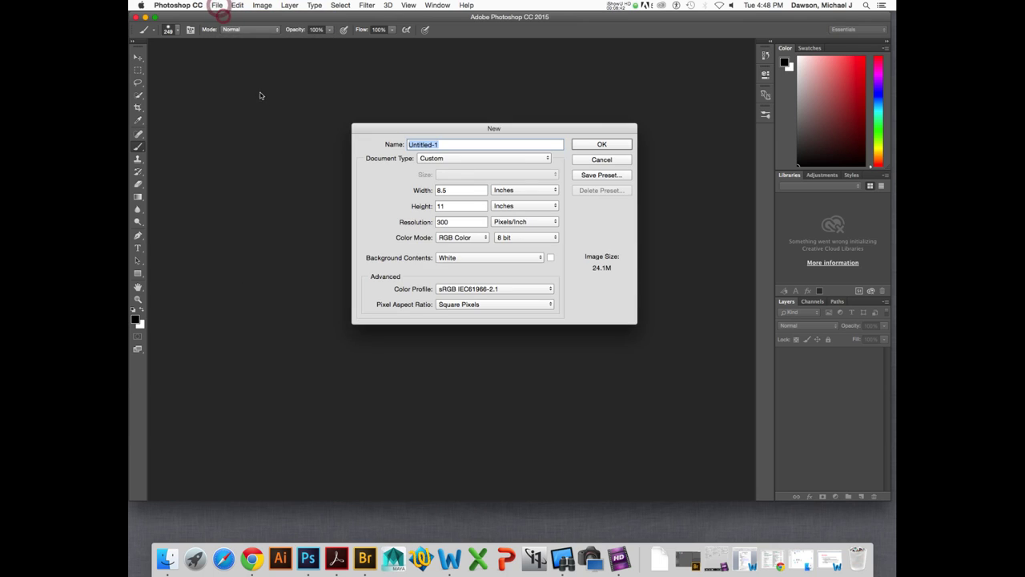
left_click(521, 193)
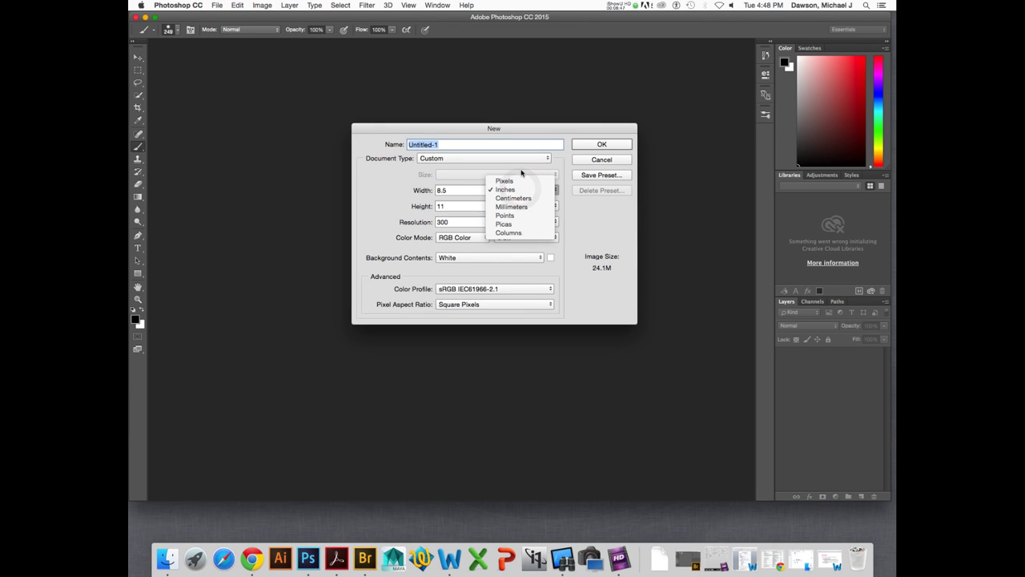
left_click(520, 171)
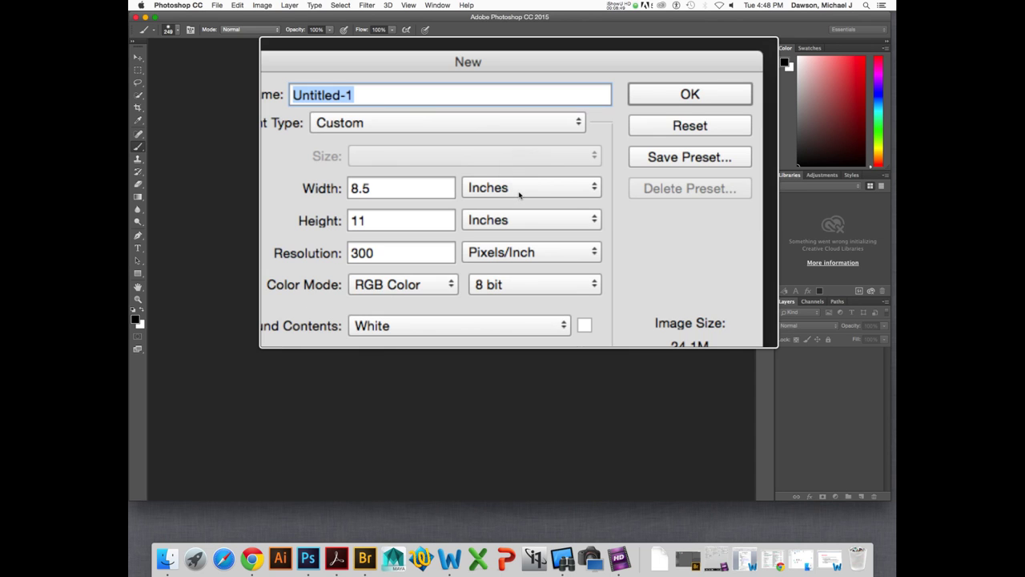
key("alt")
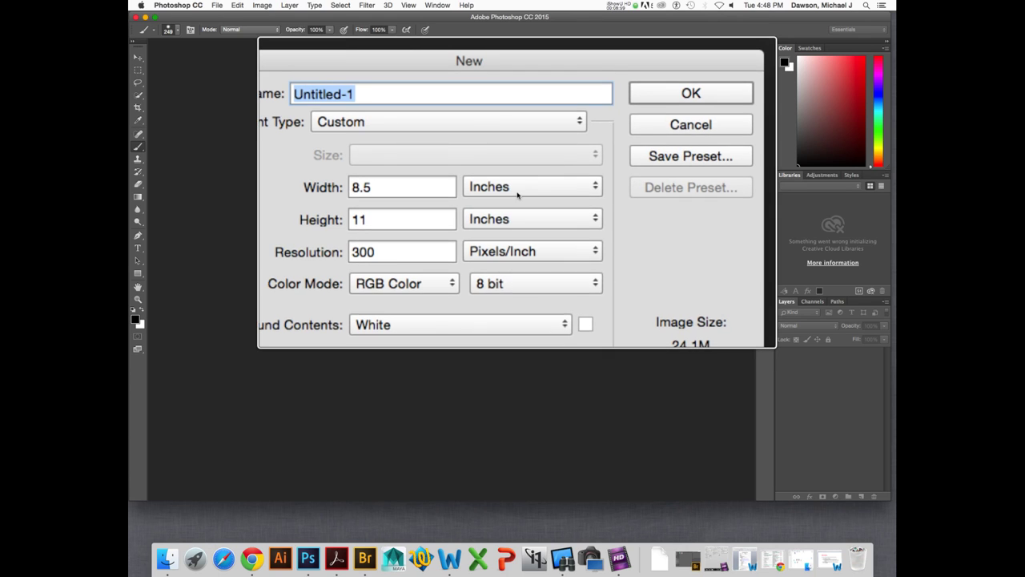
left_click(517, 195)
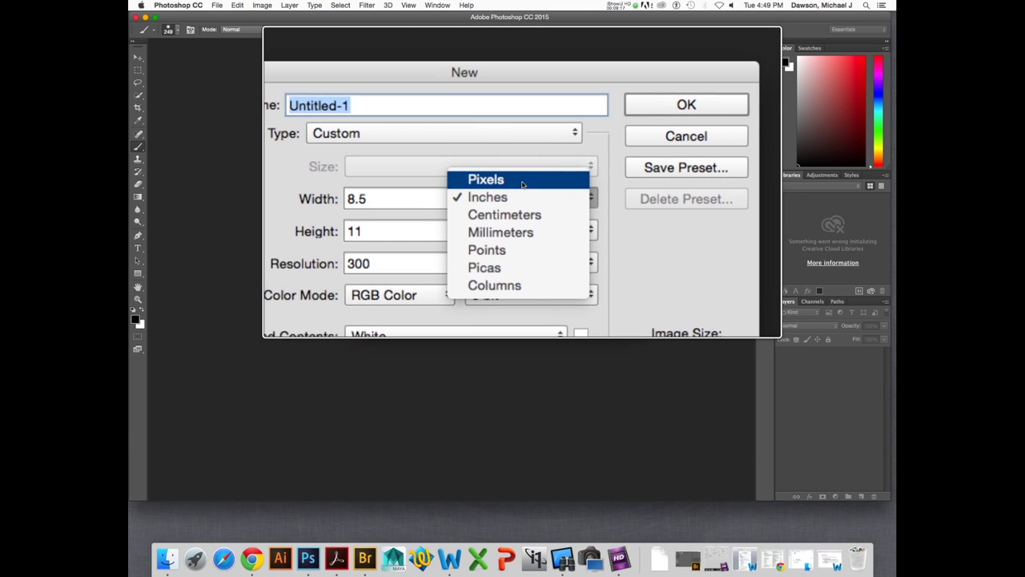
left_click(522, 180)
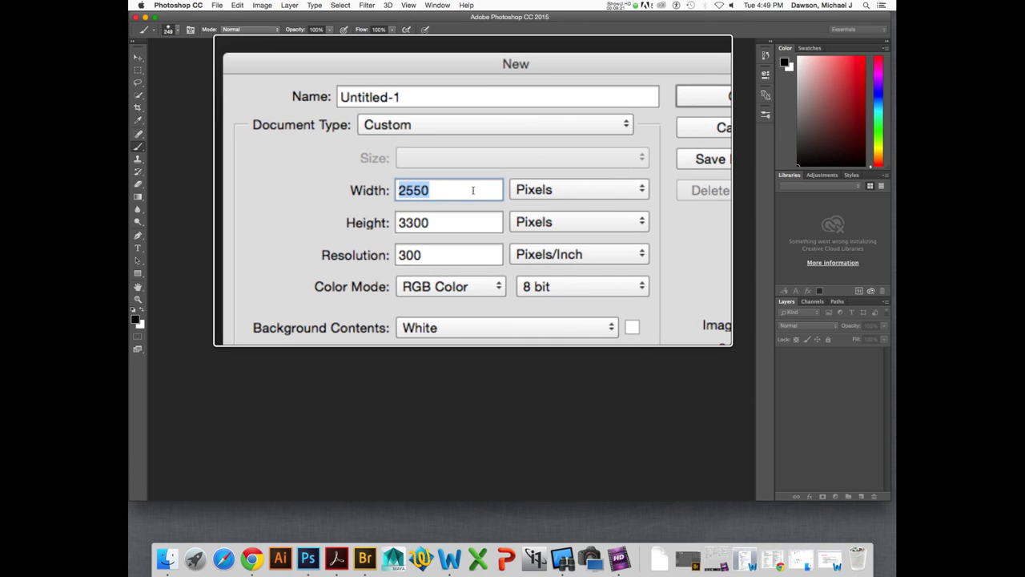
- Set the width and height to 2000 pixels, leave the resolution at 300 pixels/inch, and create the document
type("2000")
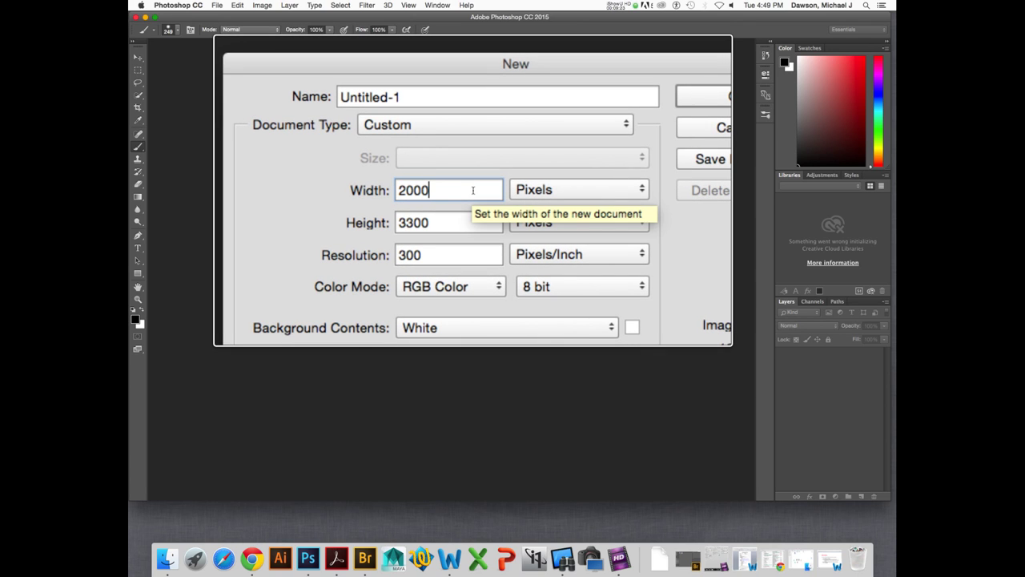
key("Tab")
type("2000")
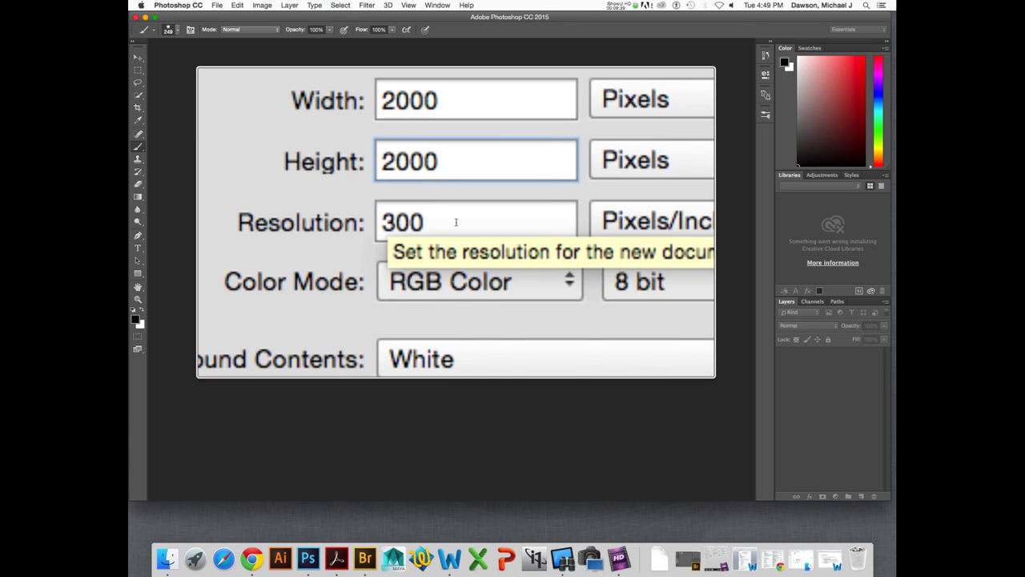
key("Tab")
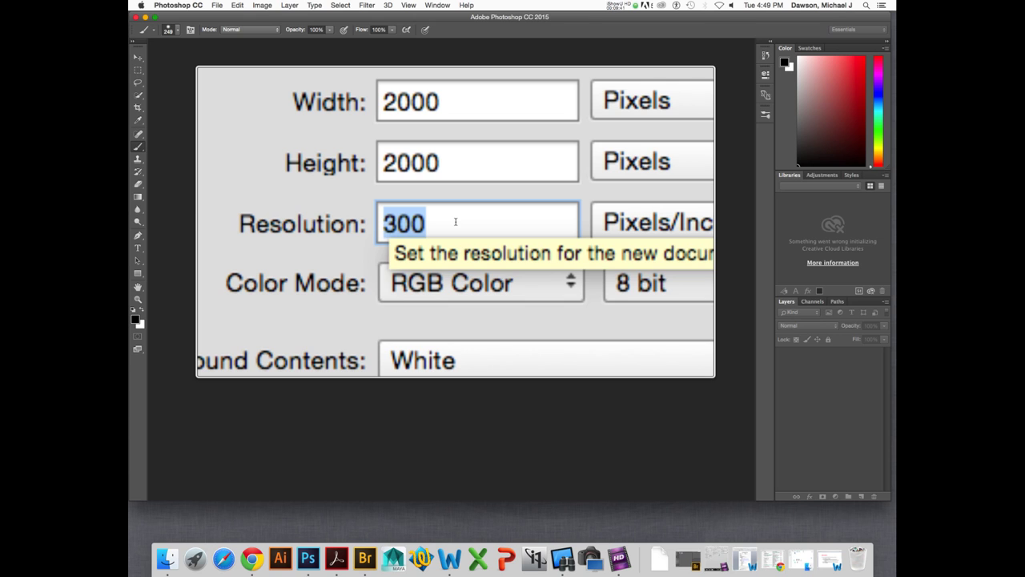
left_click(455, 222)
double_click(449, 222)
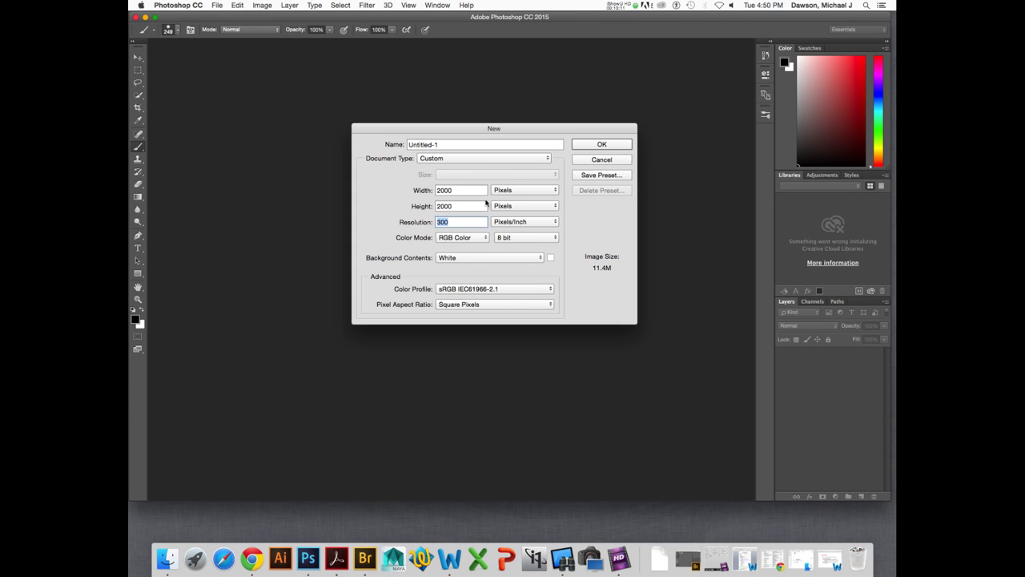
left_click(462, 148)
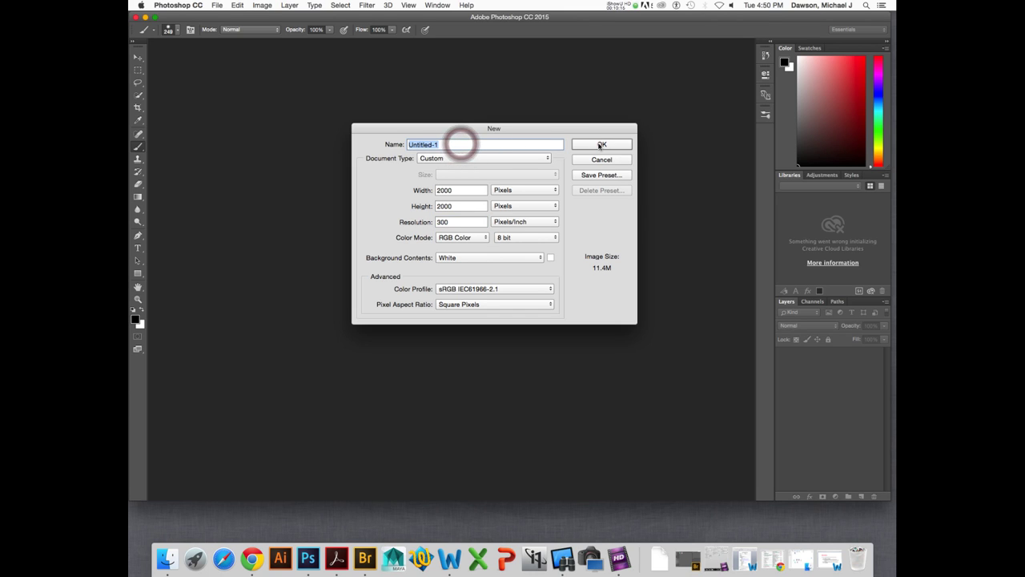
left_click(601, 145)
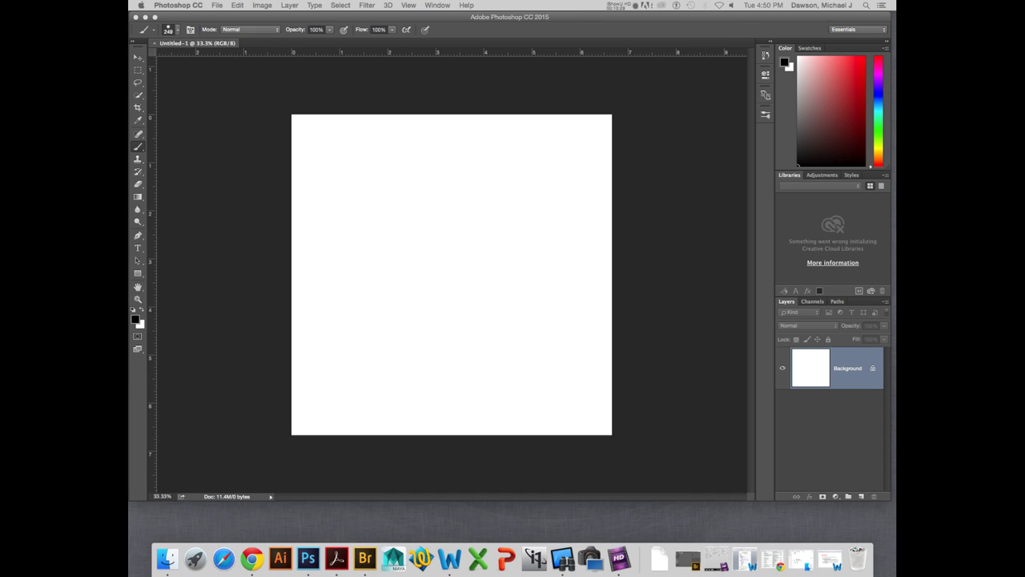
- Show the Brush settings for the Brush tool, move them off the canvas, and hide them again
right_click(139, 147)
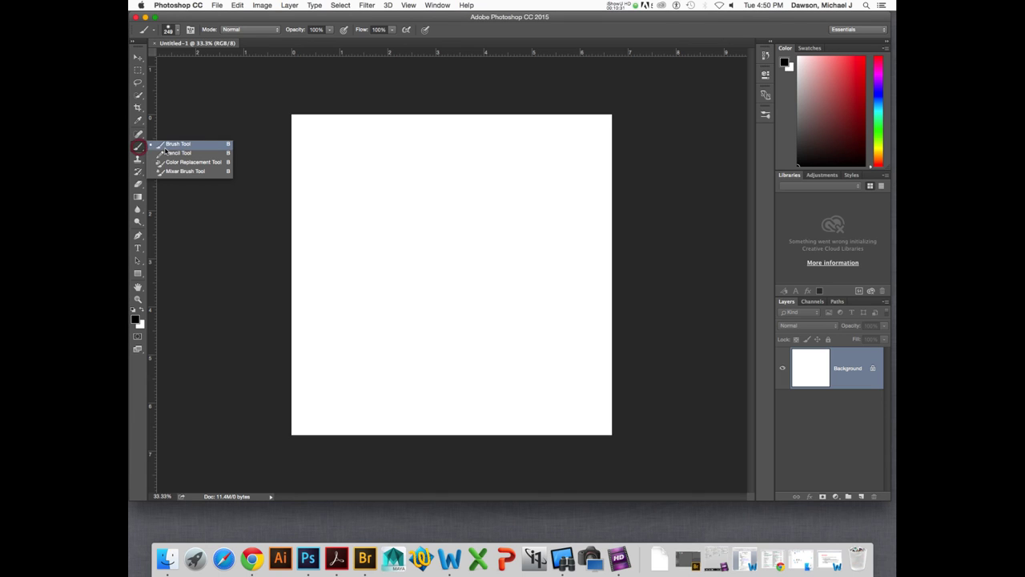
left_click(170, 146)
key("F5")
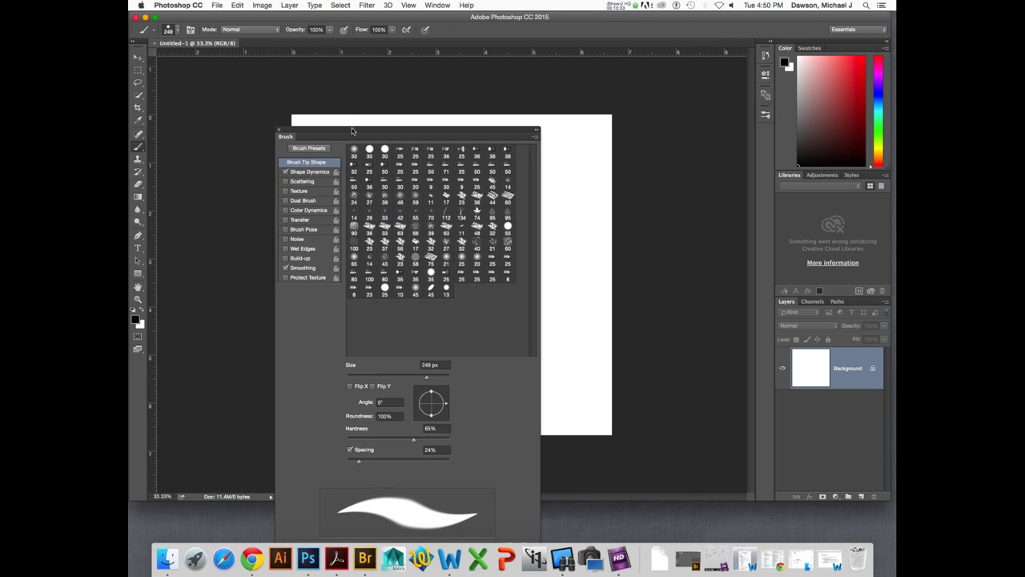
left_click_drag(350, 131, 109, 161)
key("F5")
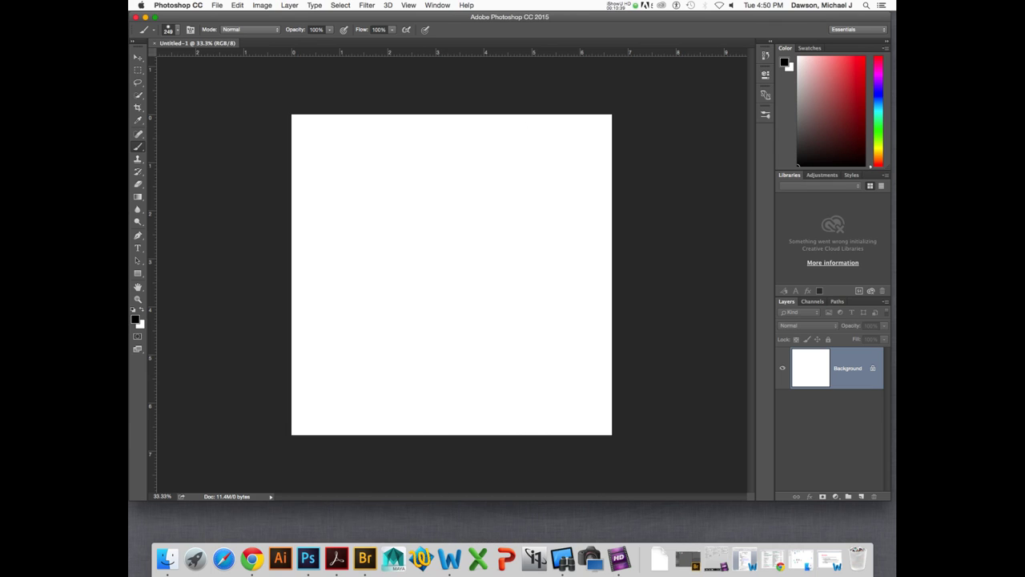
- Try a rectangular marquee selection over the upper-left part of the canvas, and deselect it
left_click(139, 71)
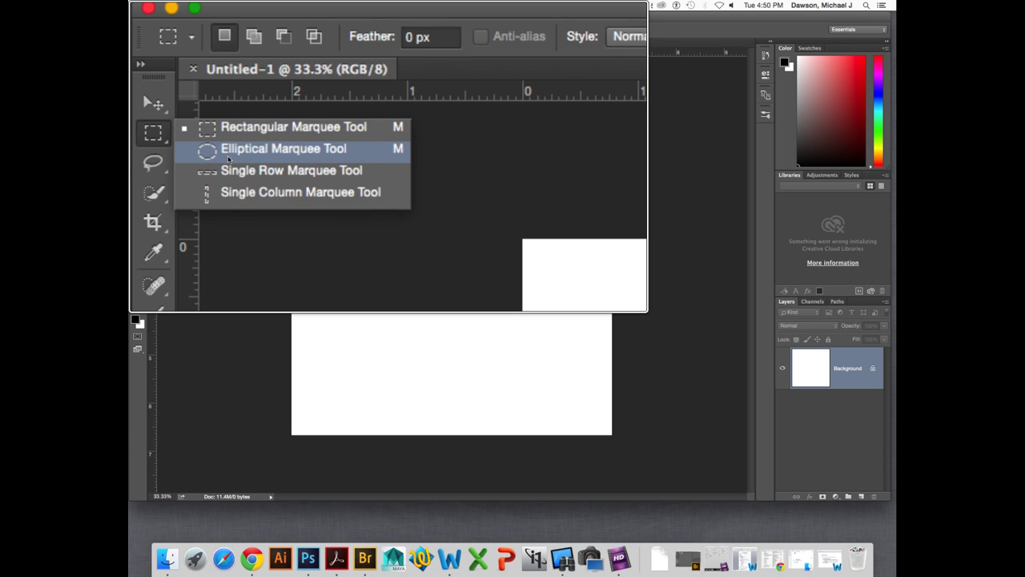
left_click(245, 158)
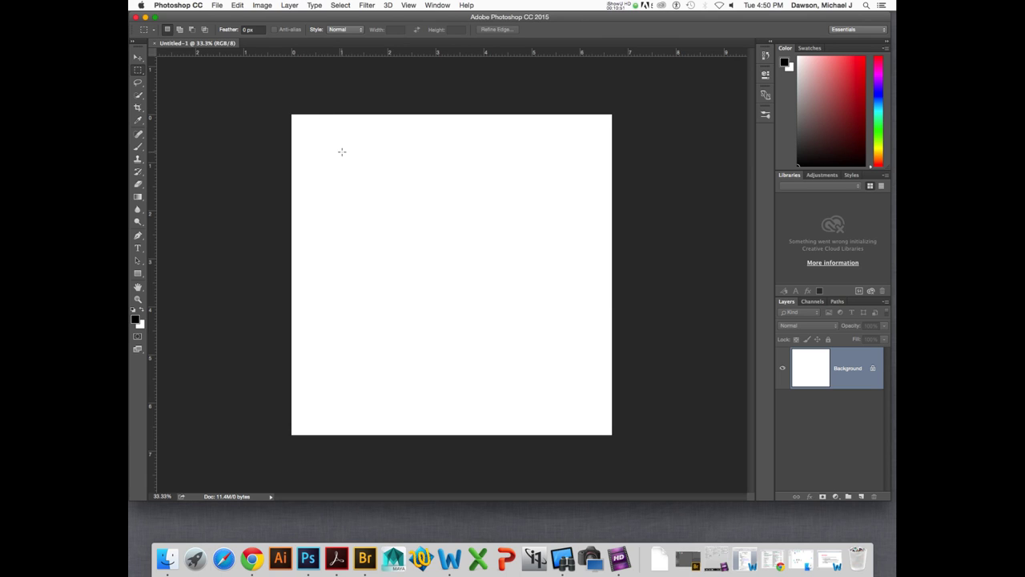
left_click_drag(315, 152, 417, 219)
left_click_drag(443, 256, 455, 267)
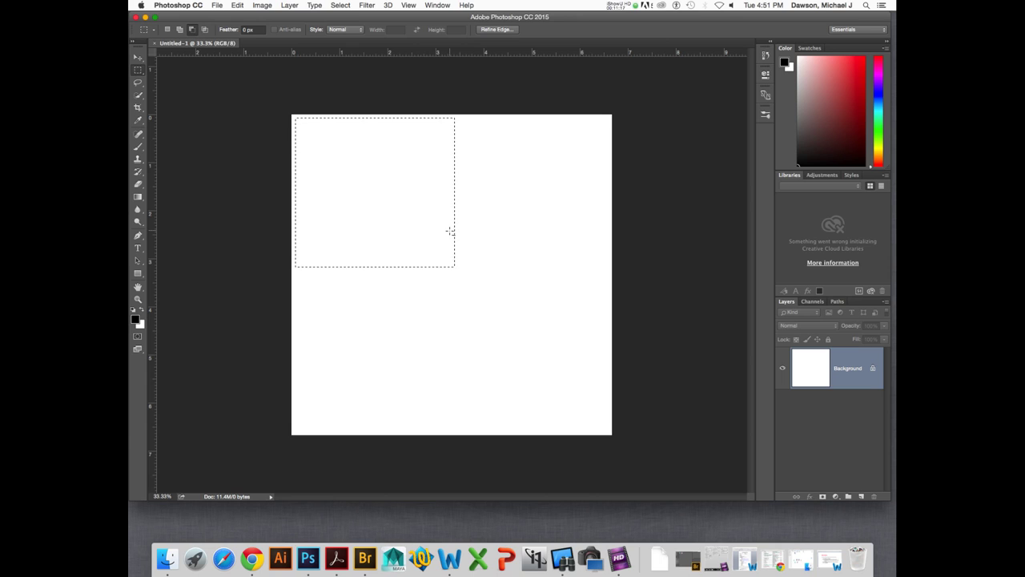
left_click_drag(383, 208, 400, 223)
key("super+d")
- Draw a circular selection about 4.4 inches across around the middle of the canvas with the Elliptical Marquee tool
left_click(139, 73)
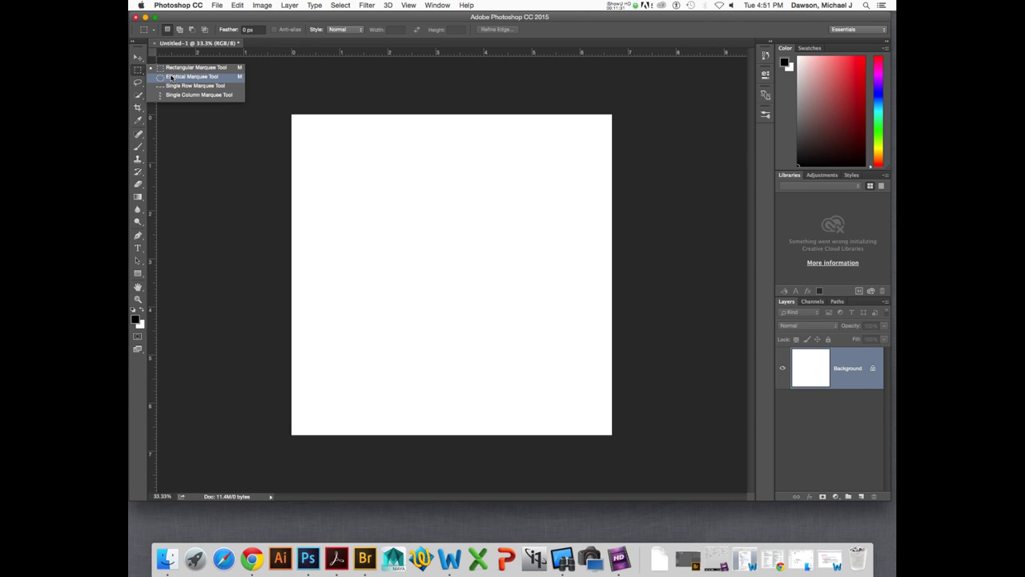
left_click(171, 76)
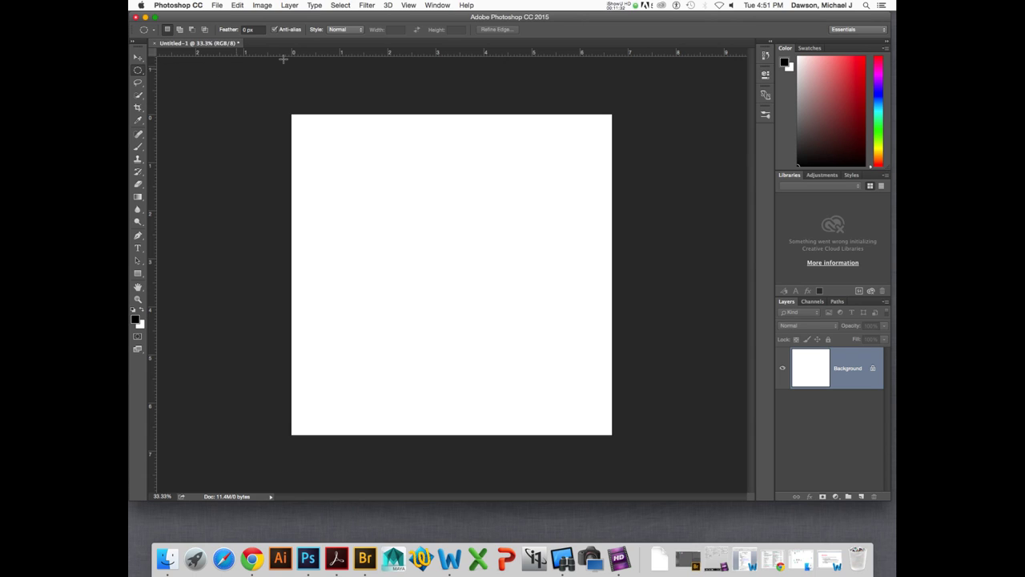
left_click(343, 5)
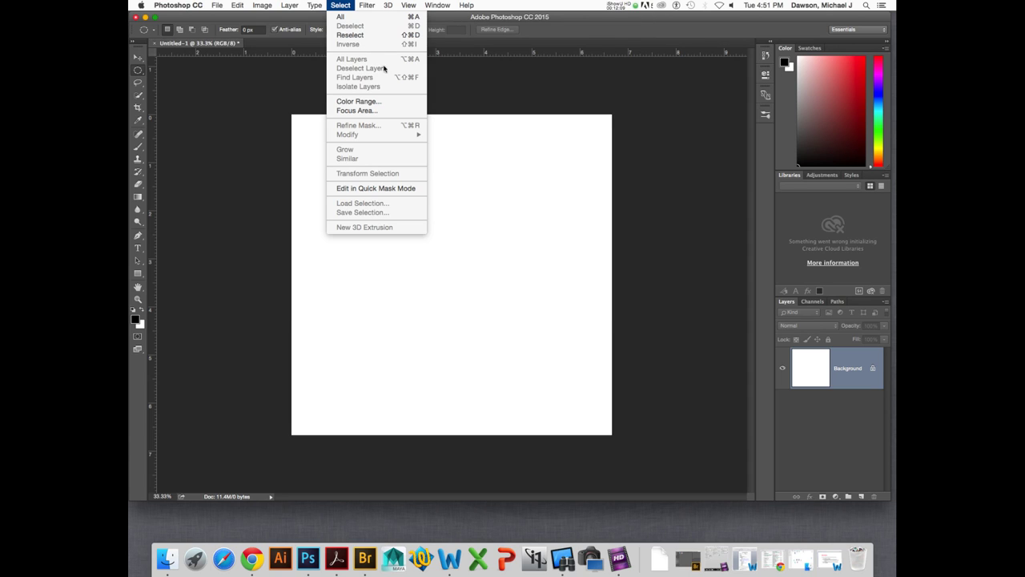
mouse_move(364, 6)
left_click(392, 36)
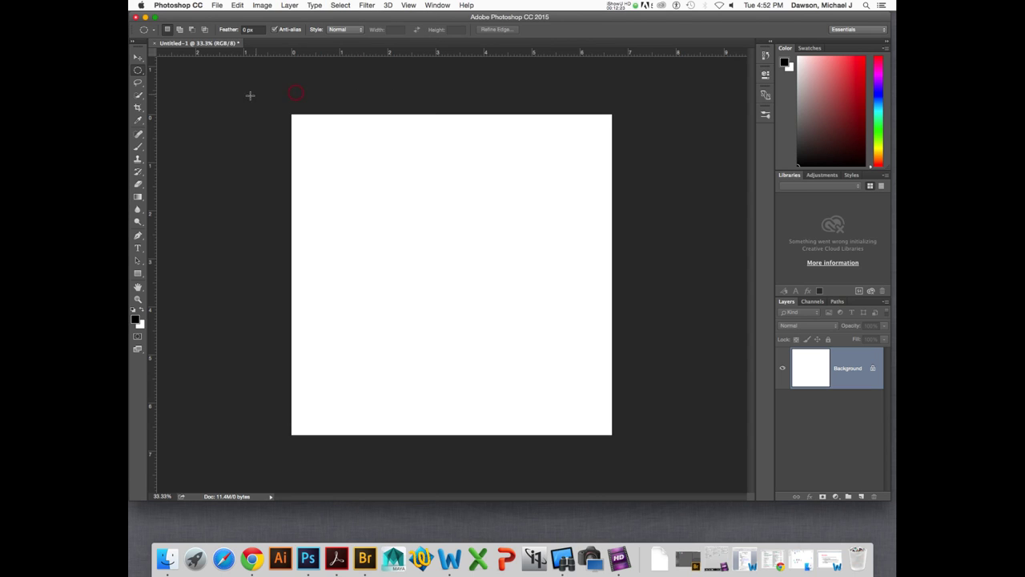
left_click_drag(137, 69, 163, 71)
left_click(164, 76)
left_click_drag(380, 176, 661, 350)
key("space")
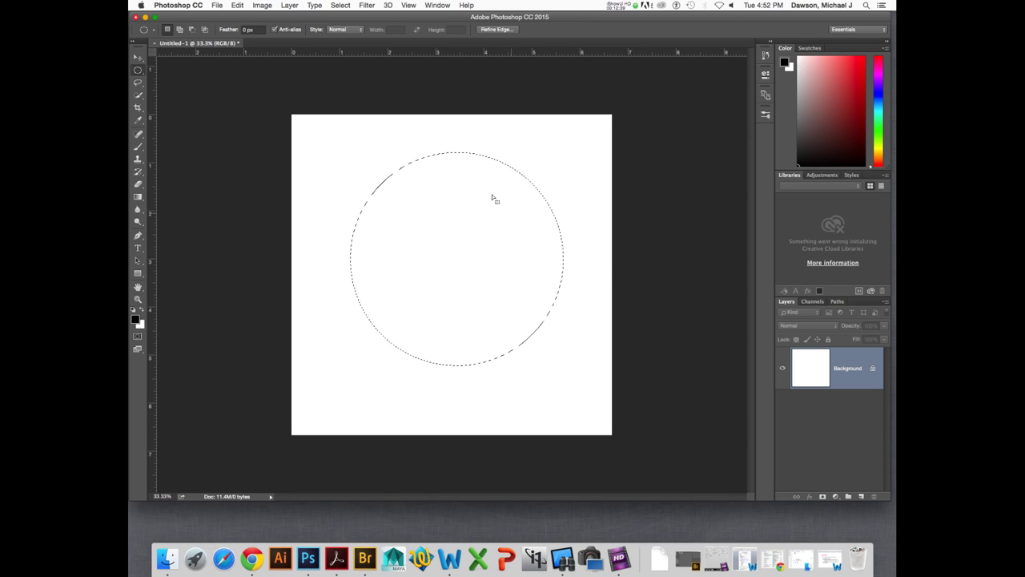
- Feather the circular selection strongly enough to give it a wide, very soft edge
left_click(367, 5)
mouse_move(340, 6)
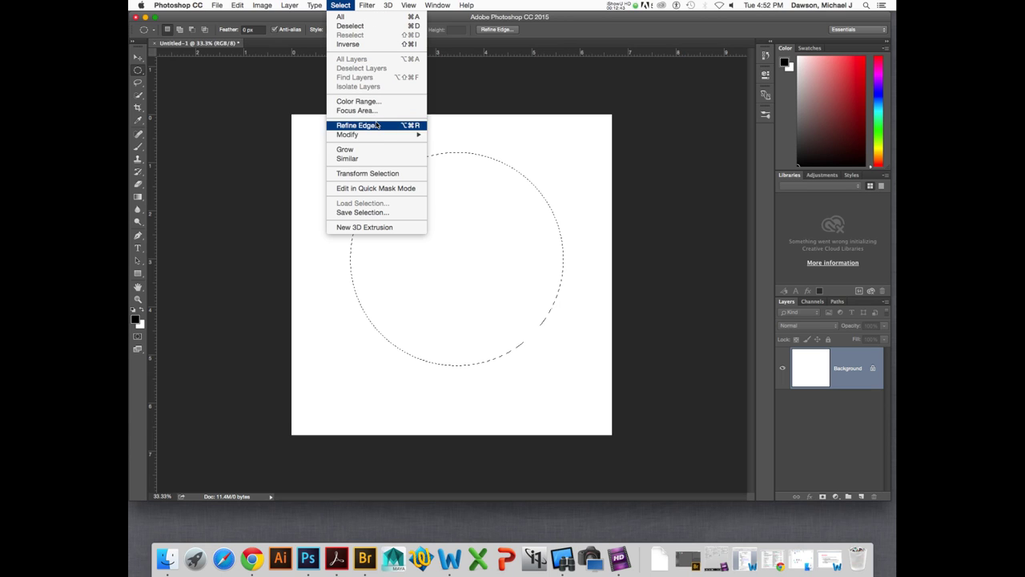
mouse_move(380, 135)
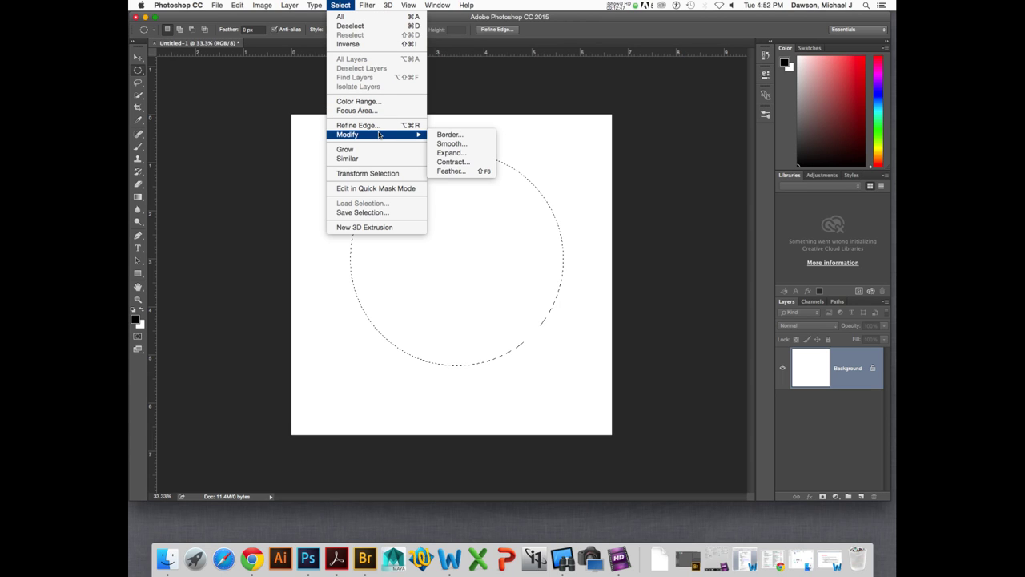
left_click(484, 172)
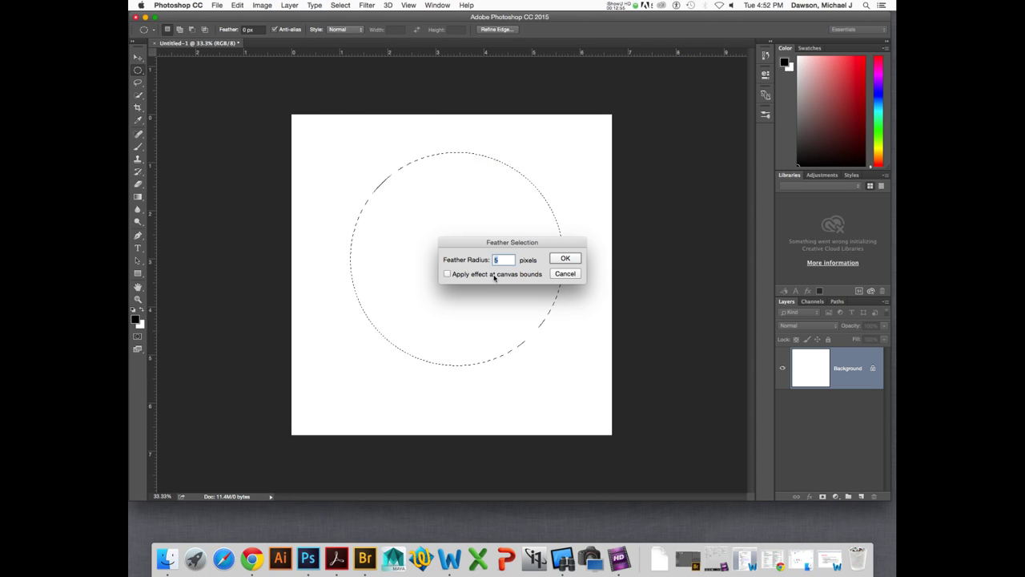
left_click_drag(526, 249, 650, 121)
double_click(626, 131)
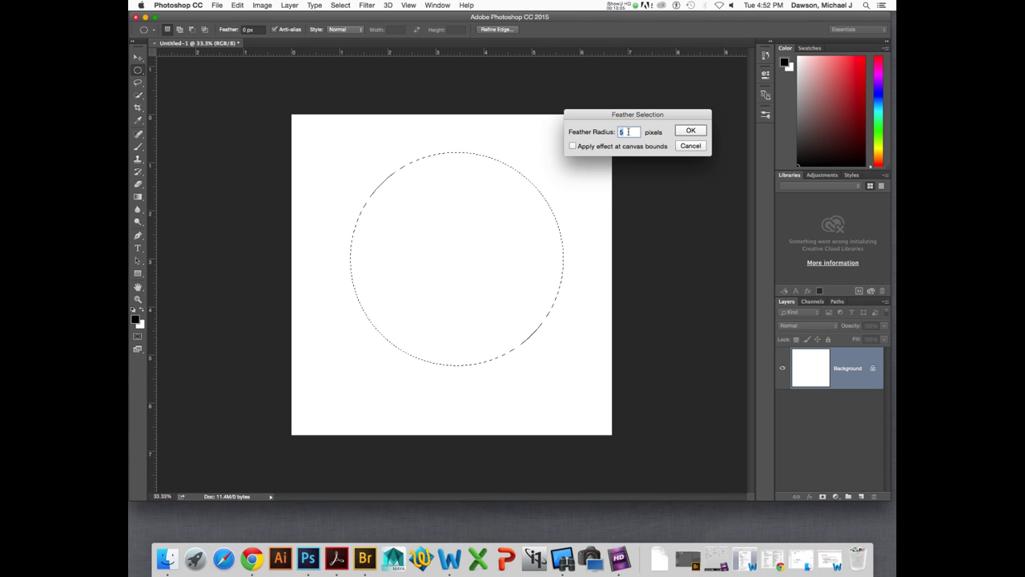
key("Return")
left_click(403, 5)
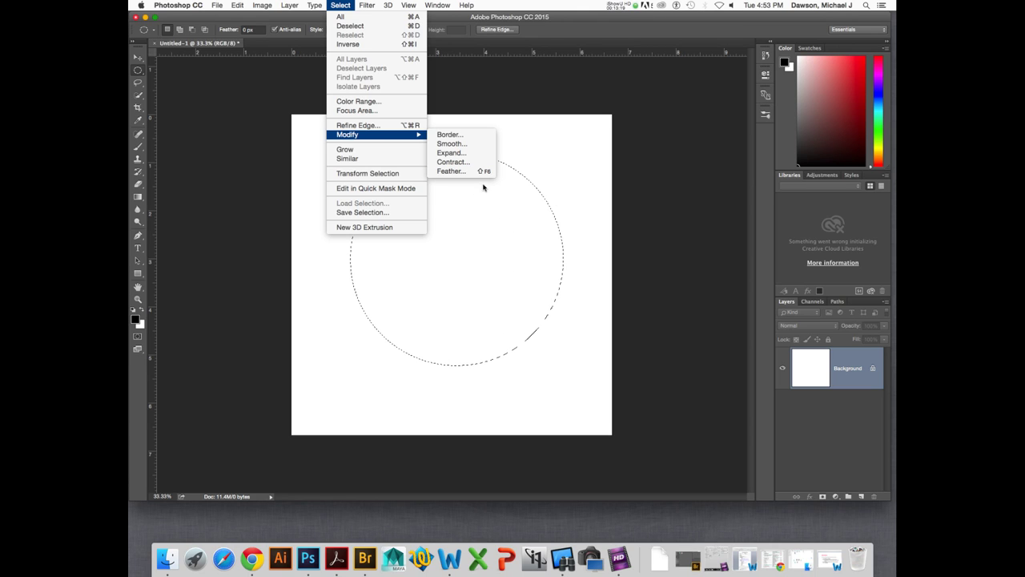
left_click(450, 171)
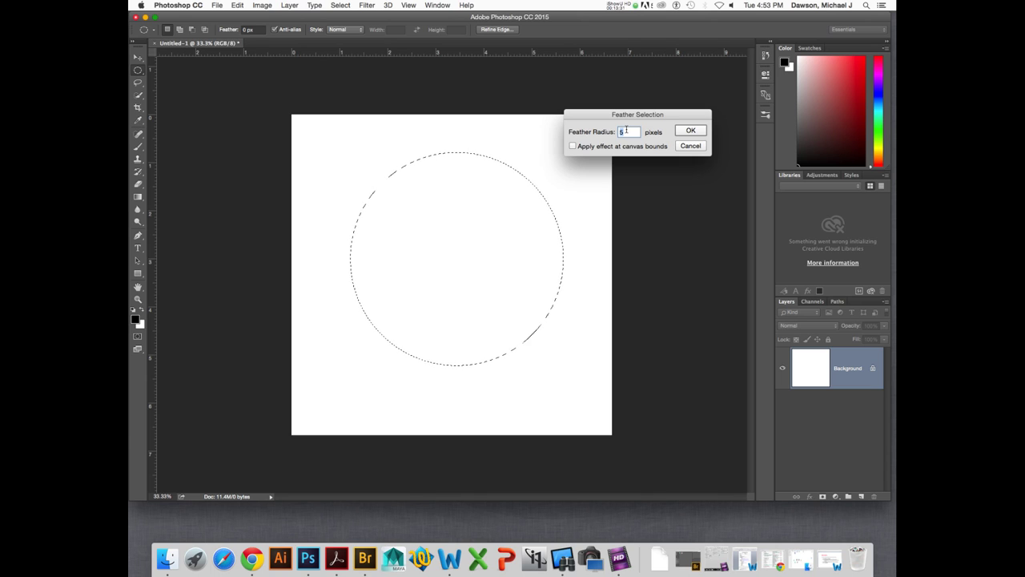
key("Return")
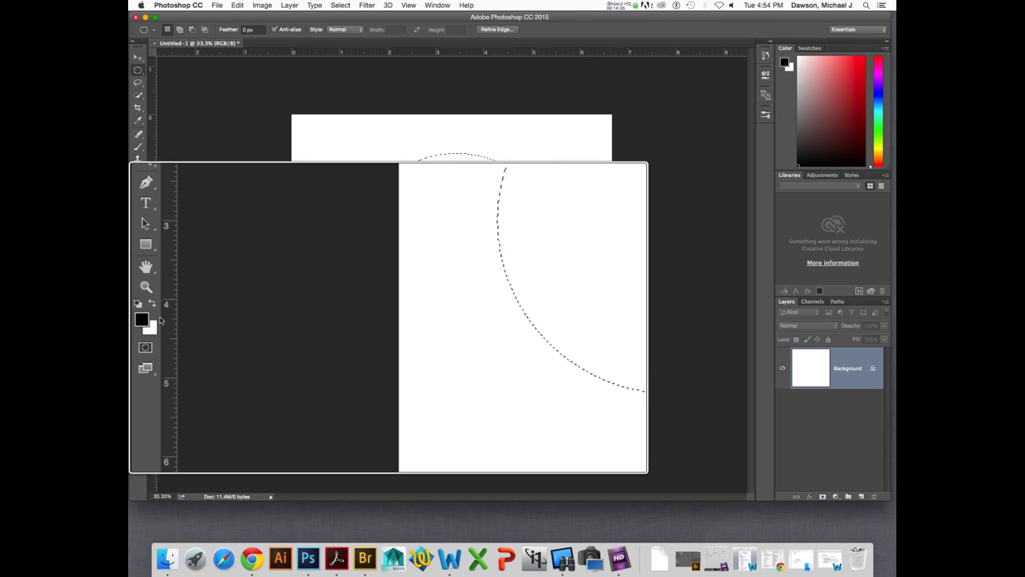
- Fill the feathered circle with the black foreground color and deselect it
key("alt")
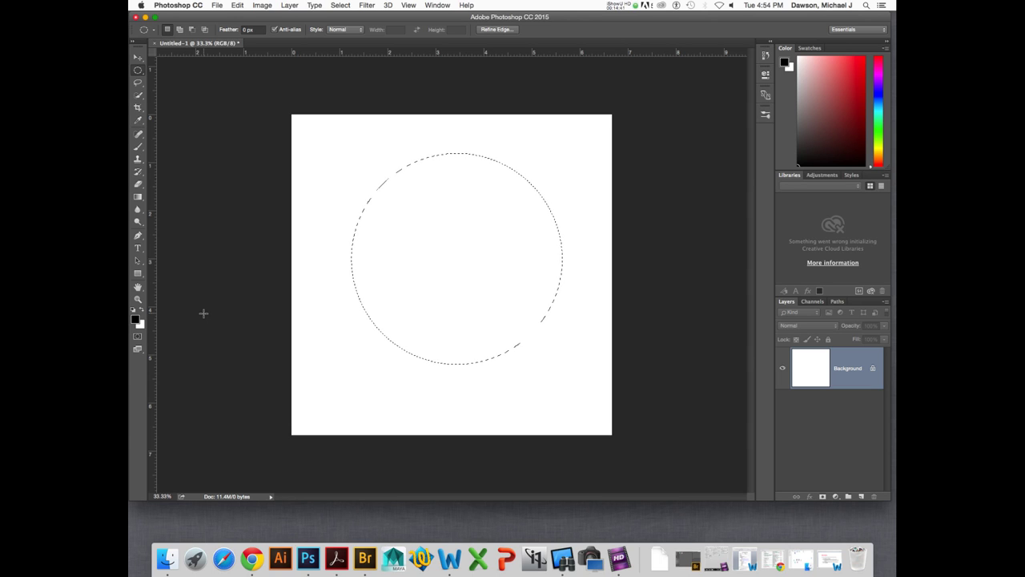
key("alt+BackSpace")
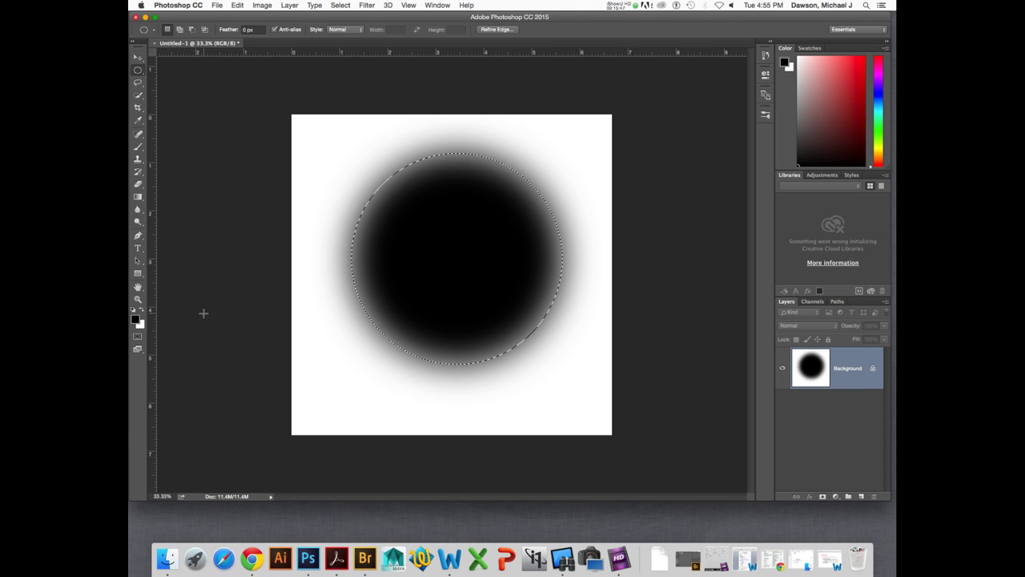
key("super+d")
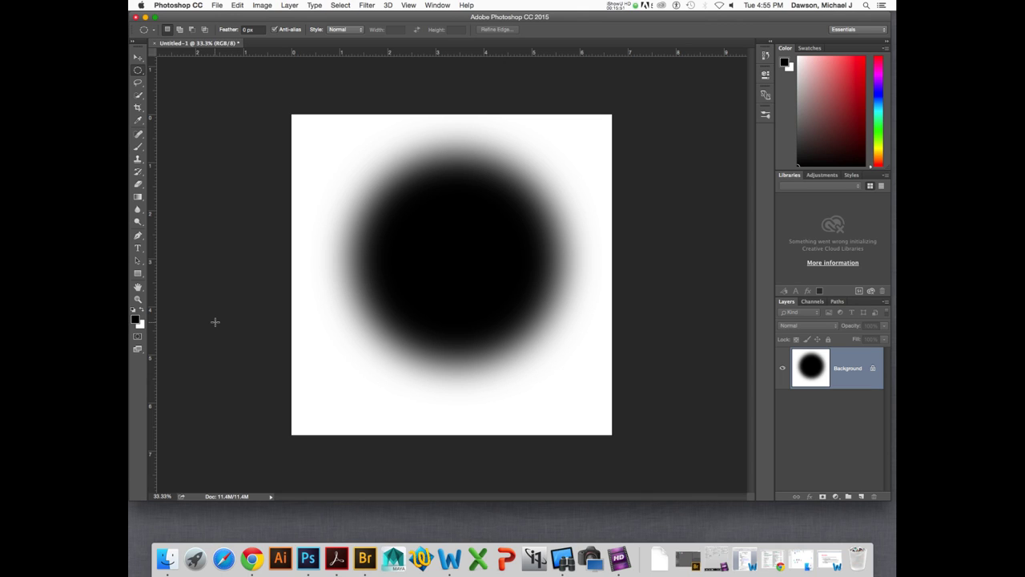
- Define the feathered black circle as a brush preset, naming it as the author's favorite brush
key("v")
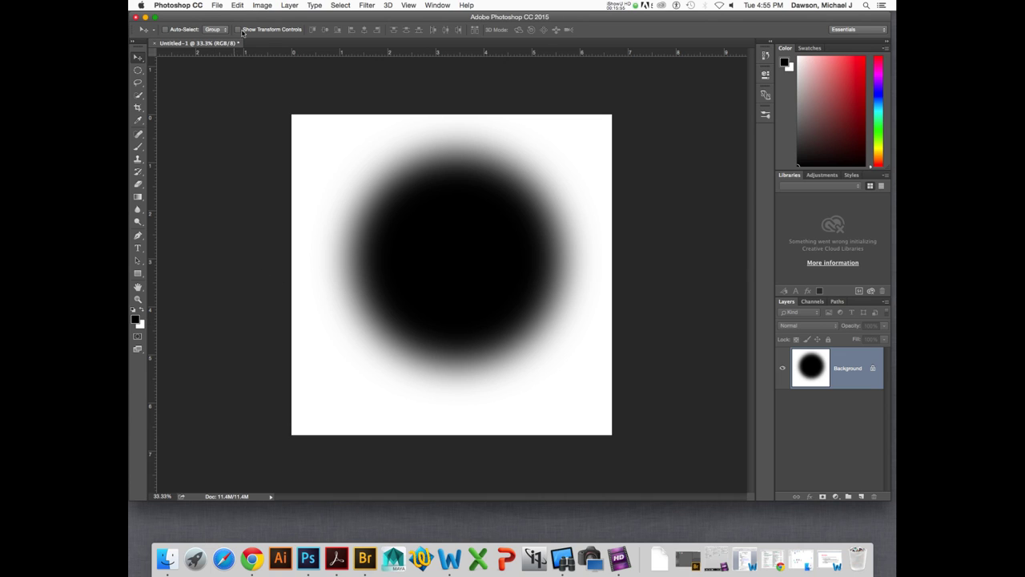
left_click(238, 6)
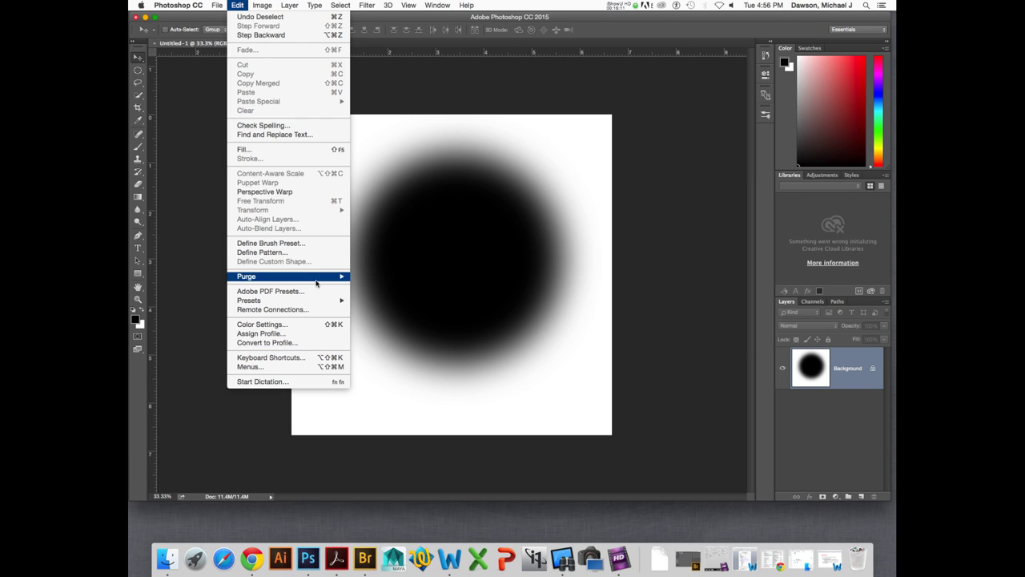
left_click(536, 347)
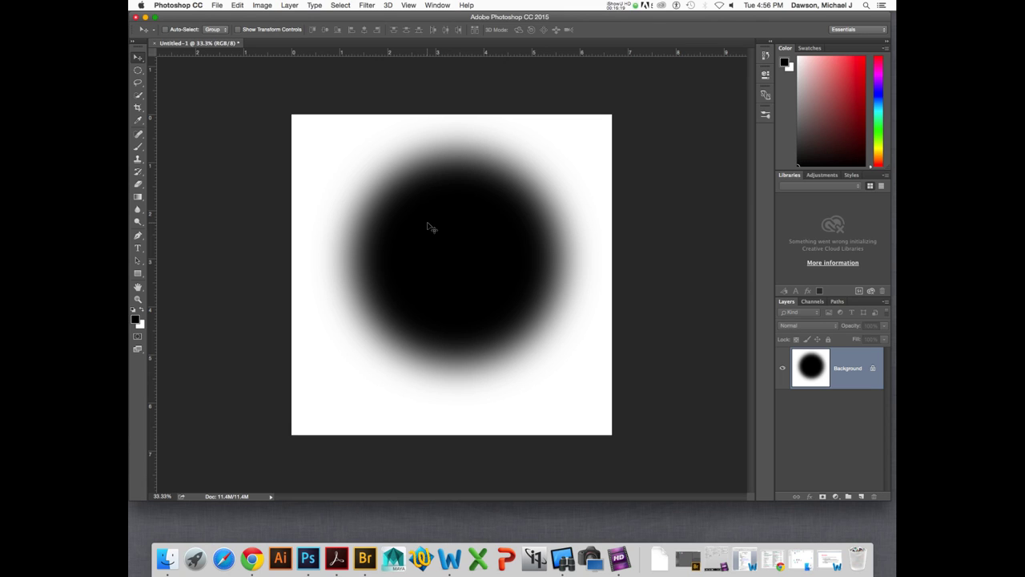
left_click(237, 6)
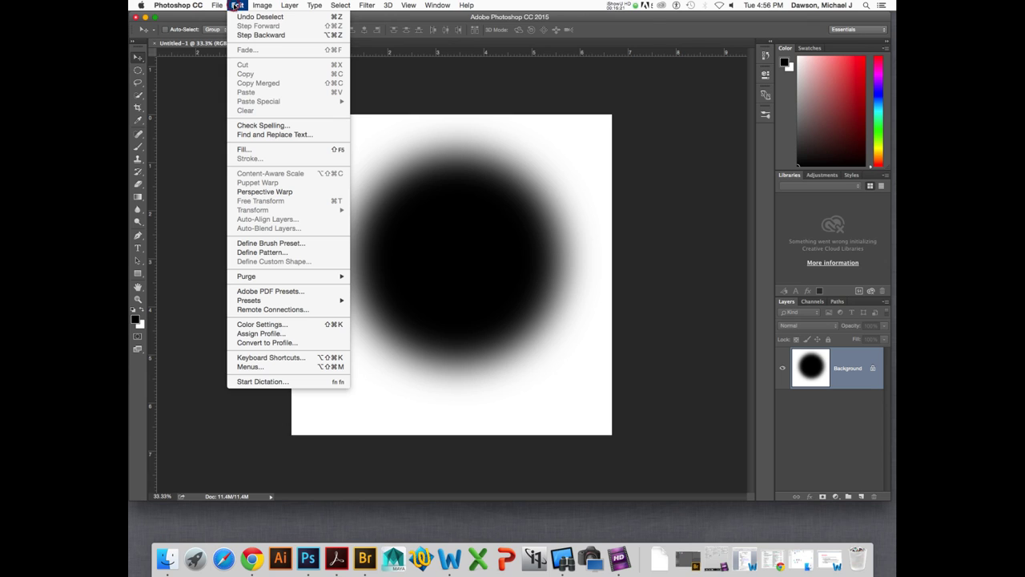
left_click(300, 243)
left_click_drag(512, 241, 537, 133)
double_click(539, 145)
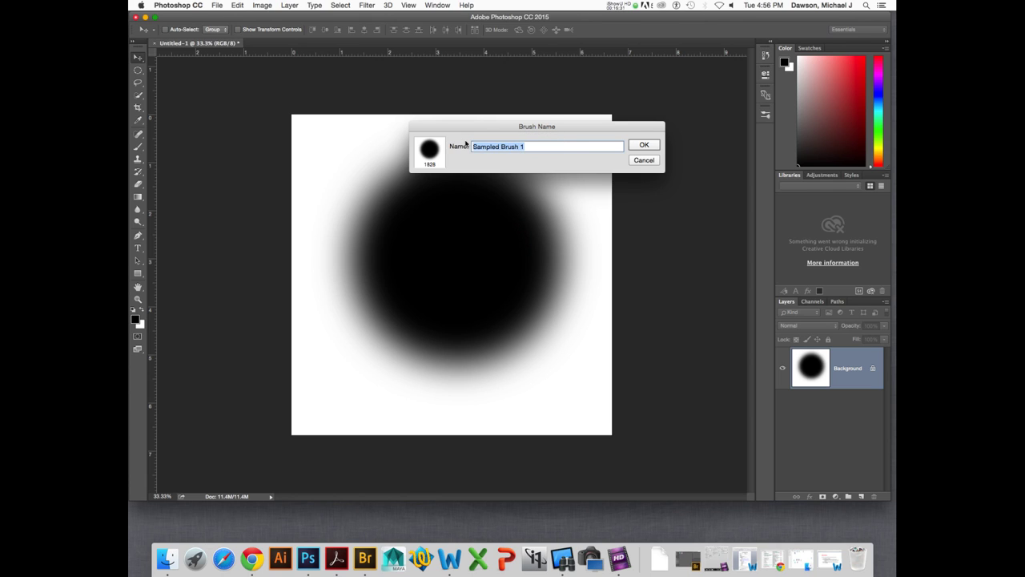
type("Mike'sFavoriteBrush")
key("Return")
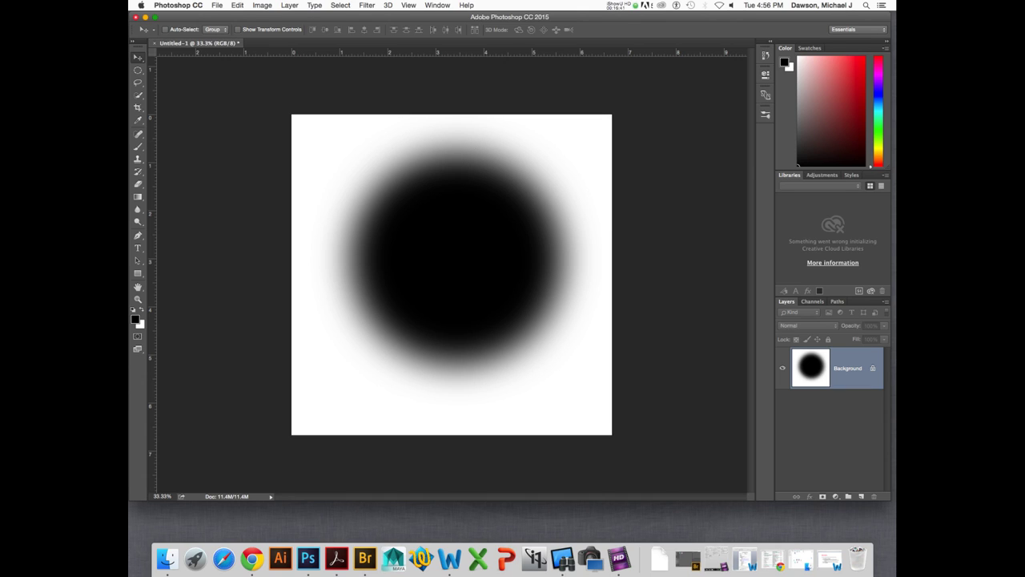
- Check the new brush in the Brush panel, and close the Untitled-1 document without saving
key("F5")
left_click_drag(561, 90, 530, 61)
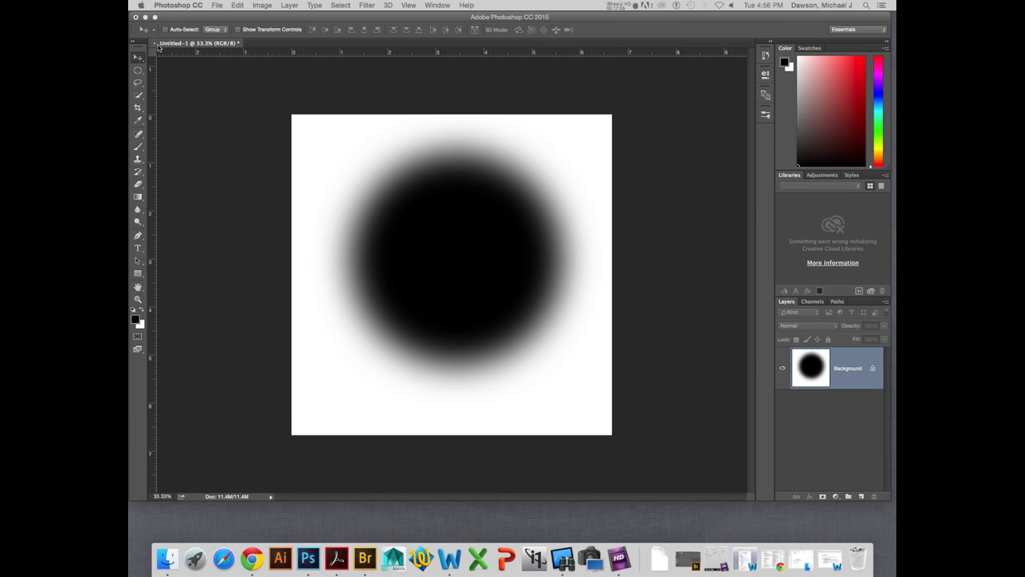
left_click(154, 44)
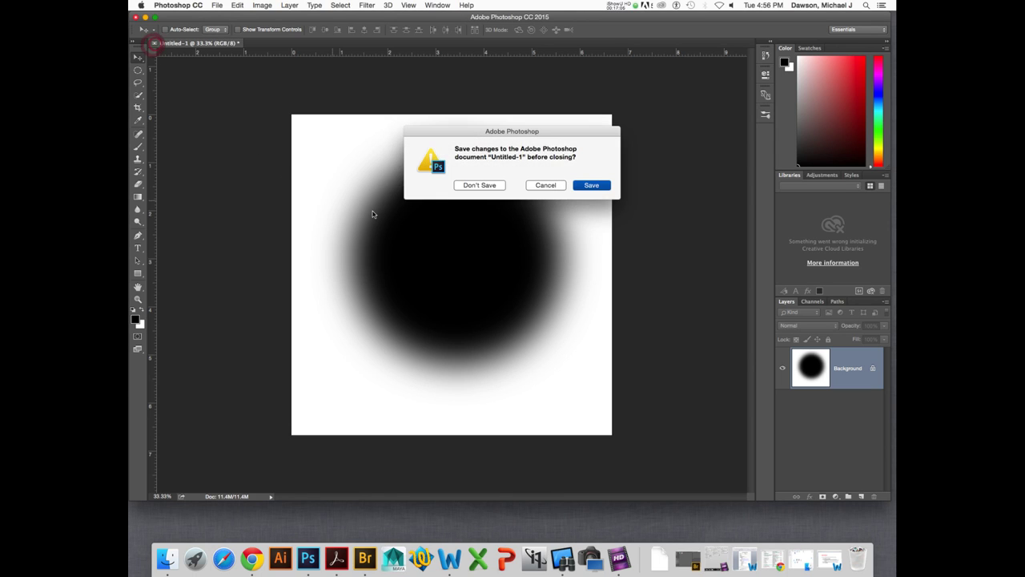
left_click(473, 191)
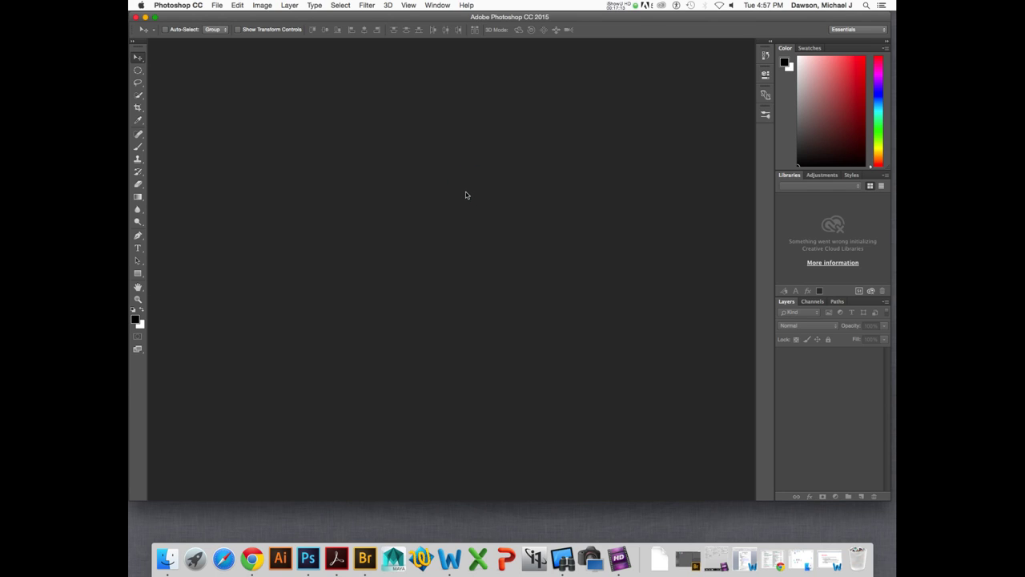
- Open wood.jpg from the images folder in Photoshop and display it at 50%
left_click_drag(539, 17, 538, 217)
left_click(414, 195)
left_click(298, 175)
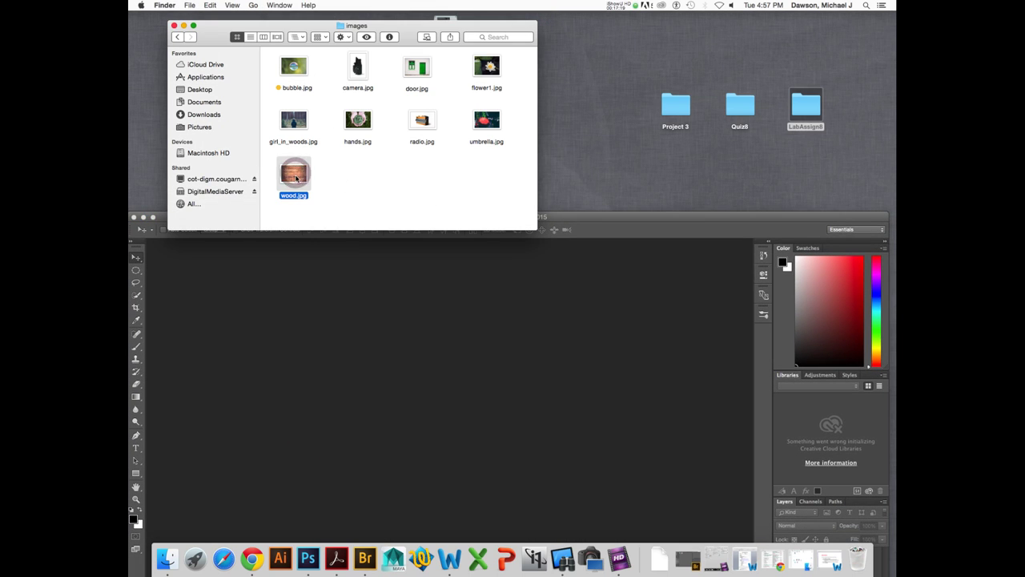
left_click_drag(290, 176, 305, 565)
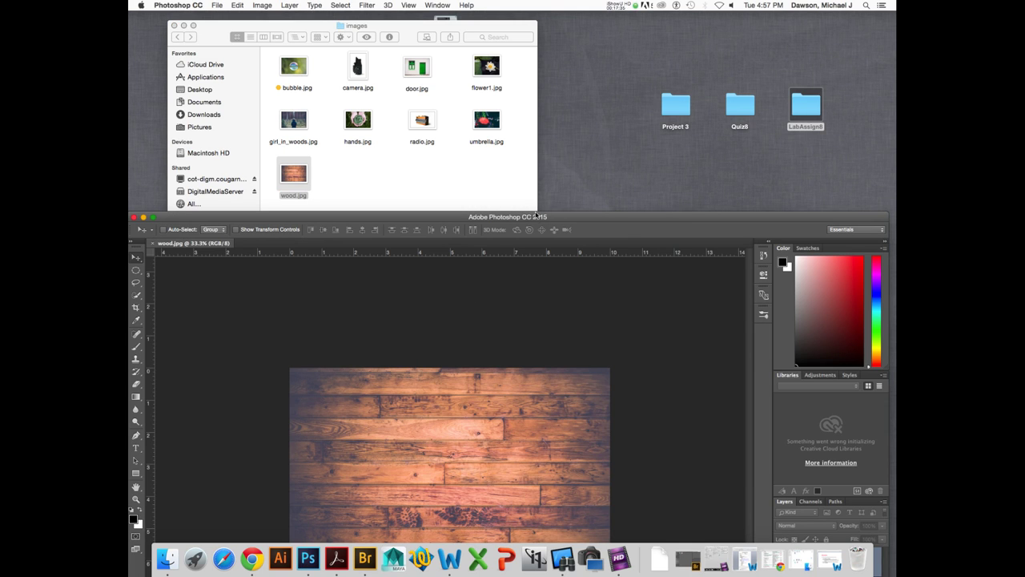
double_click(535, 210)
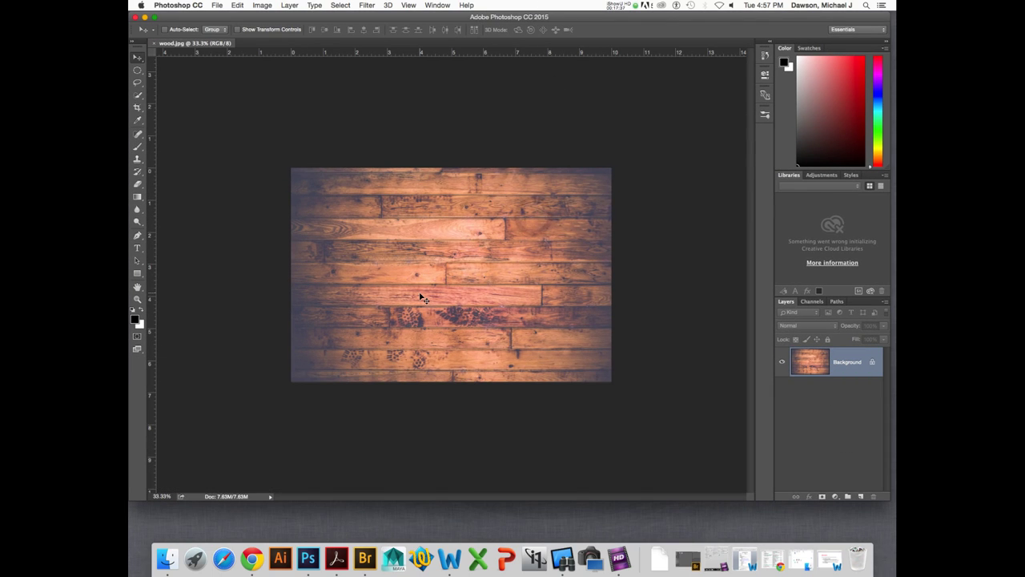
key("super+plus")
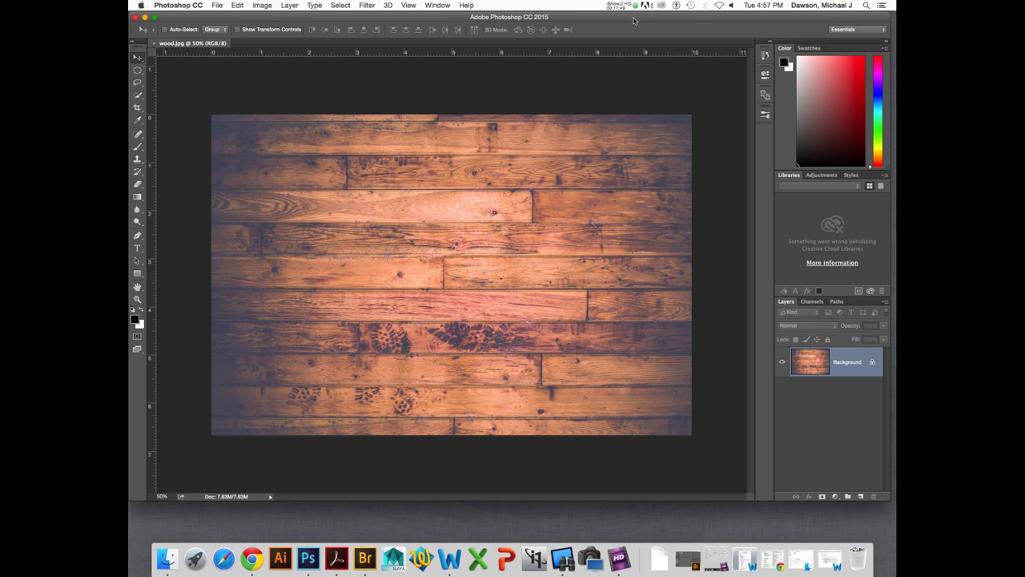
- Repeat opening wood.jpg in Photoshop from the images folder
left_click_drag(637, 16, 638, 122)
left_click(428, 105)
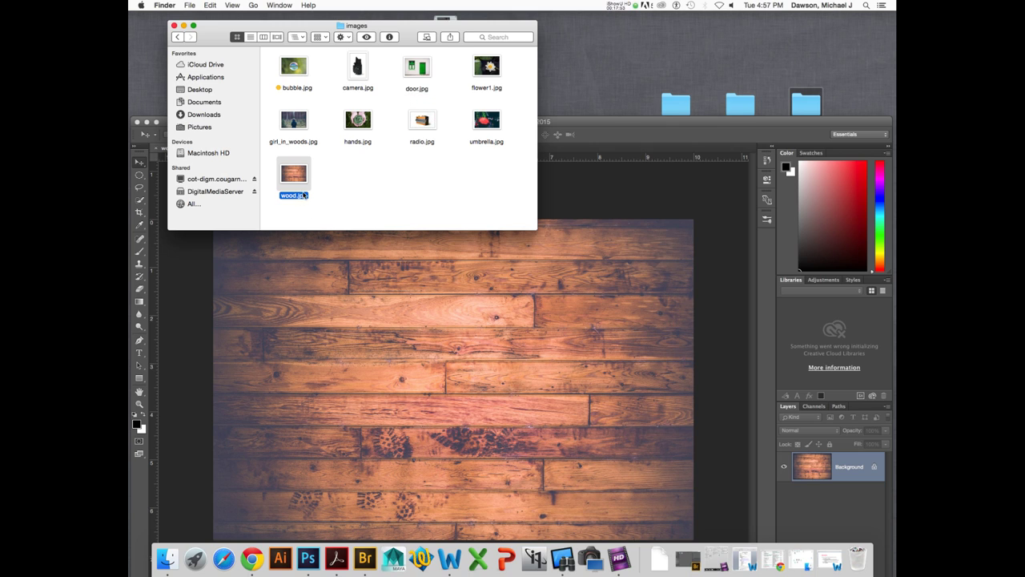
left_click_drag(329, 181, 304, 559)
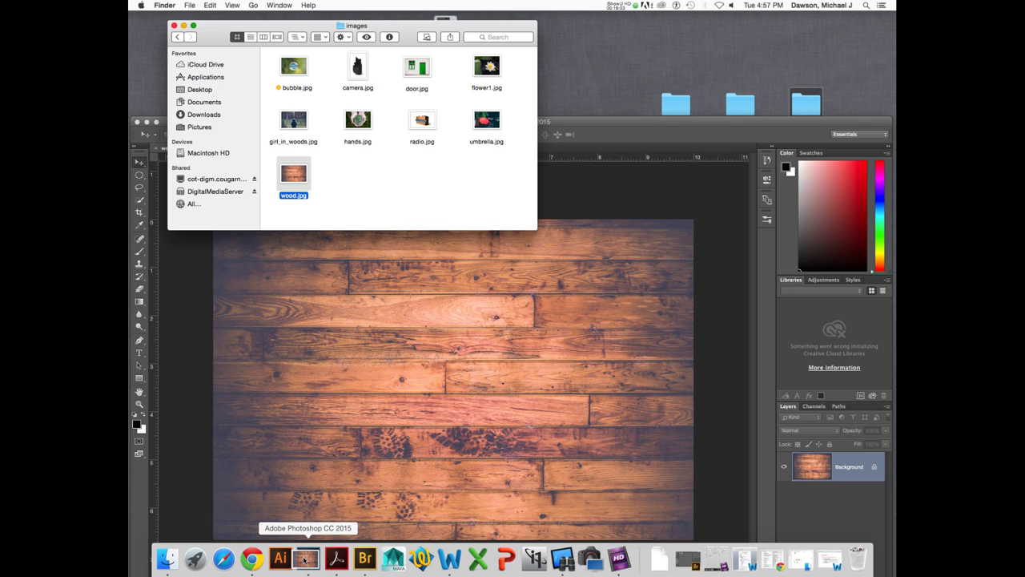
left_click_drag(305, 559, 304, 559)
left_click_drag(305, 558, 304, 558)
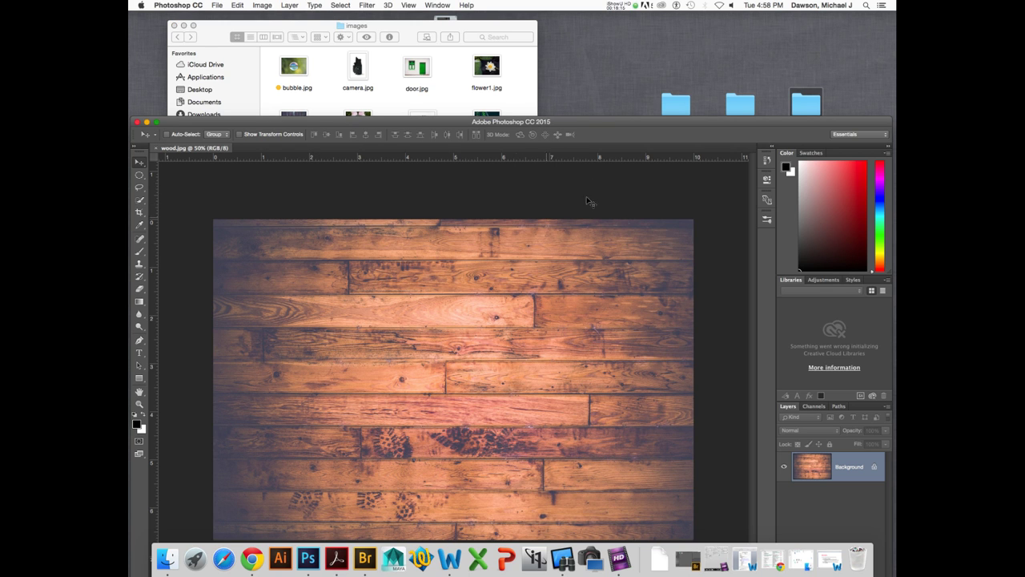
left_click_drag(586, 121, 589, 12)
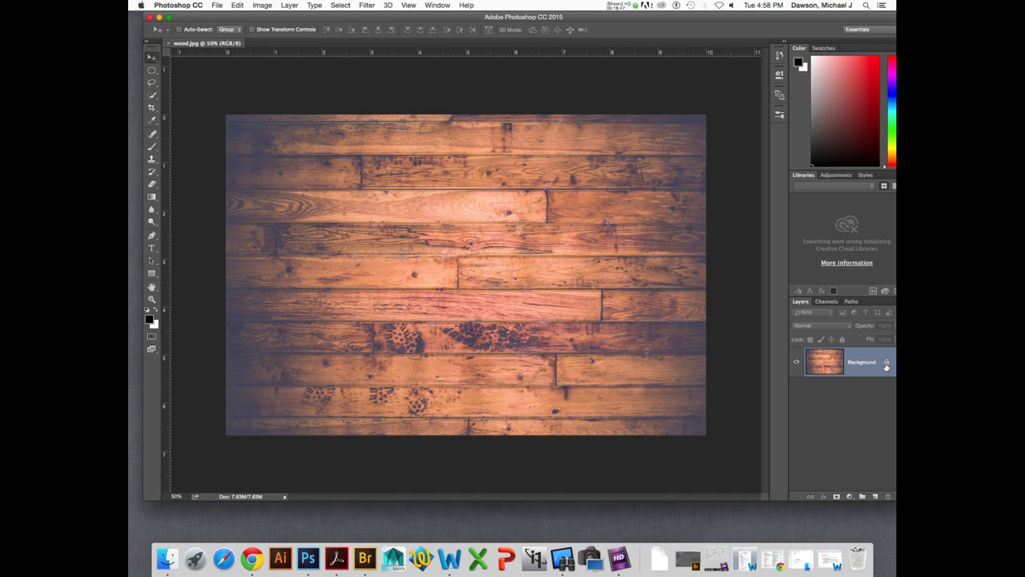
- Try unlocking the Background layer and painting black over the wood with the 1828 px custom brush, and undo both changes
double_click(886, 363)
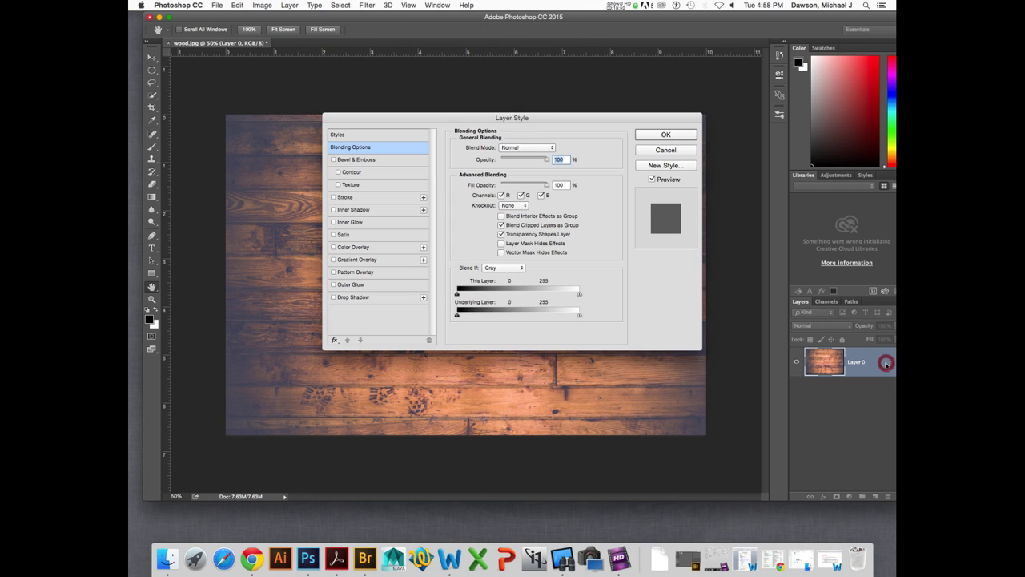
left_click(663, 150)
key("b")
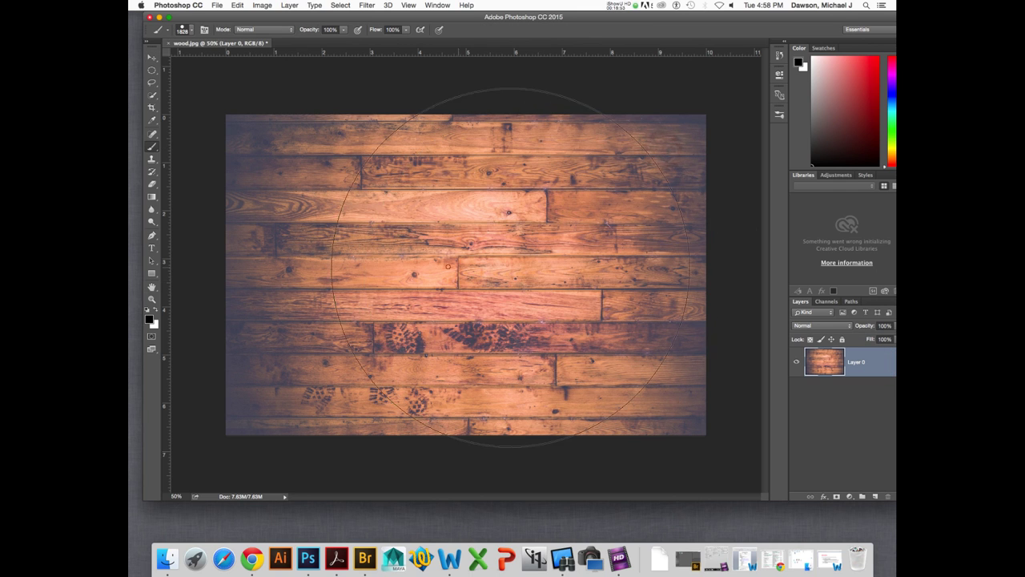
left_click(449, 268)
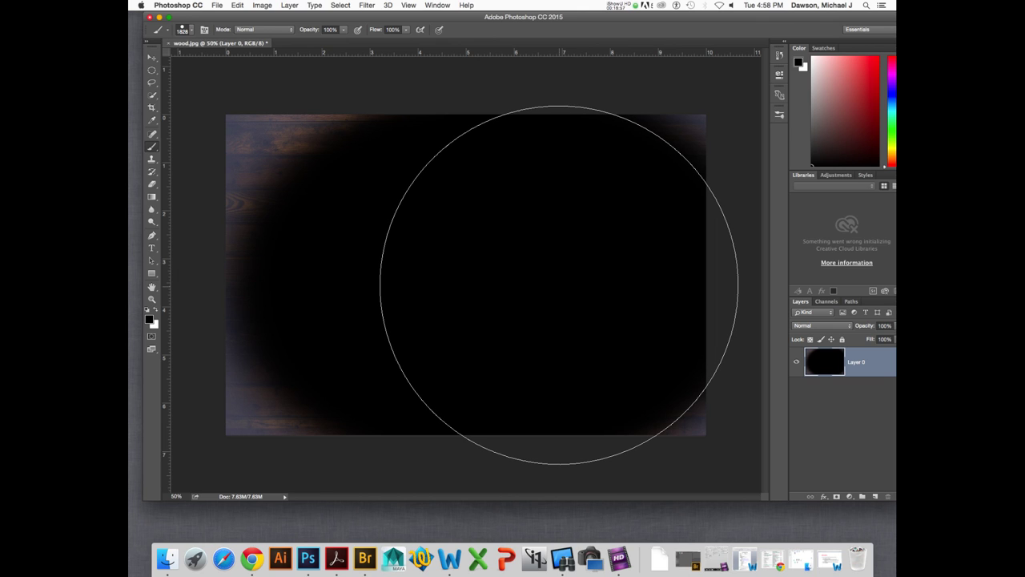
key("super+alt+z")
key("super+alt+z")
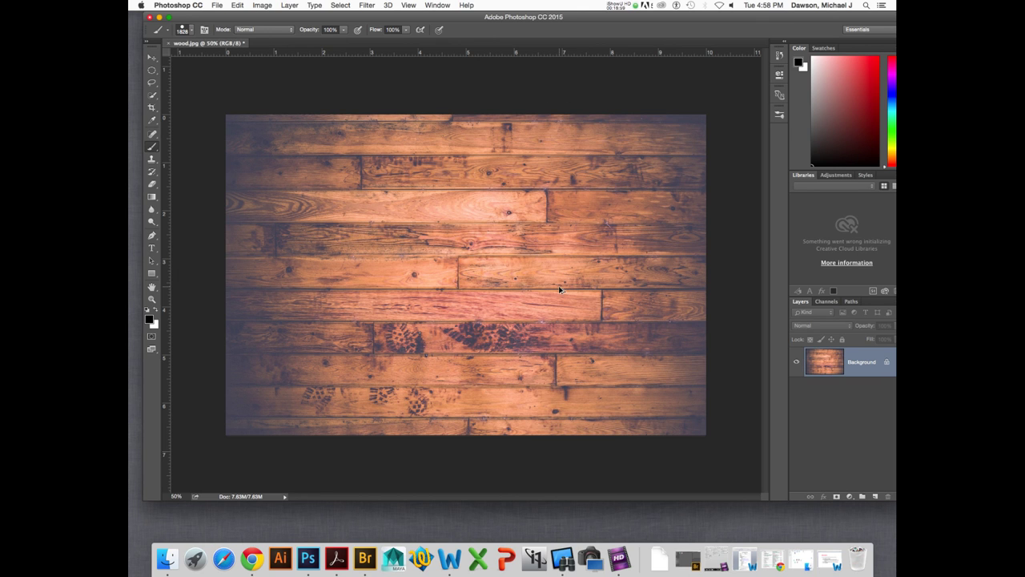
- Reduce the custom brush size to 700 px
key("bracketleft")
key("bracketleft")
key("bracketleft")
key("bracketleft")
key("bracketleft")
key("bracketleft")
key("bracketleft")
key("bracketleft")
key("bracketleft")
key("bracketleft")
- Try duplicating the wood Background layer, undo it, and add a new empty layer above the Background instead
key("super+j")
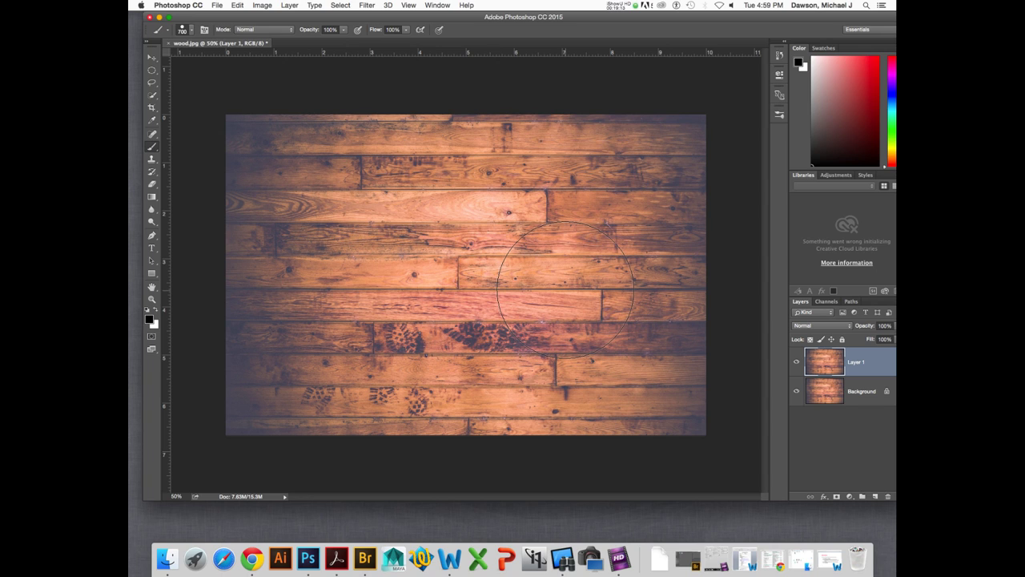
key("super+z")
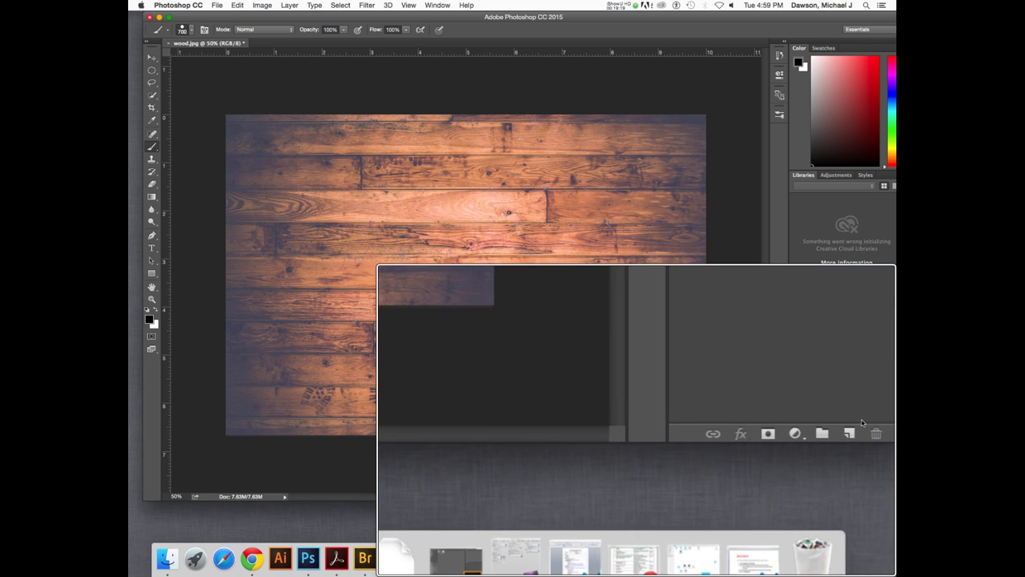
left_click(830, 424)
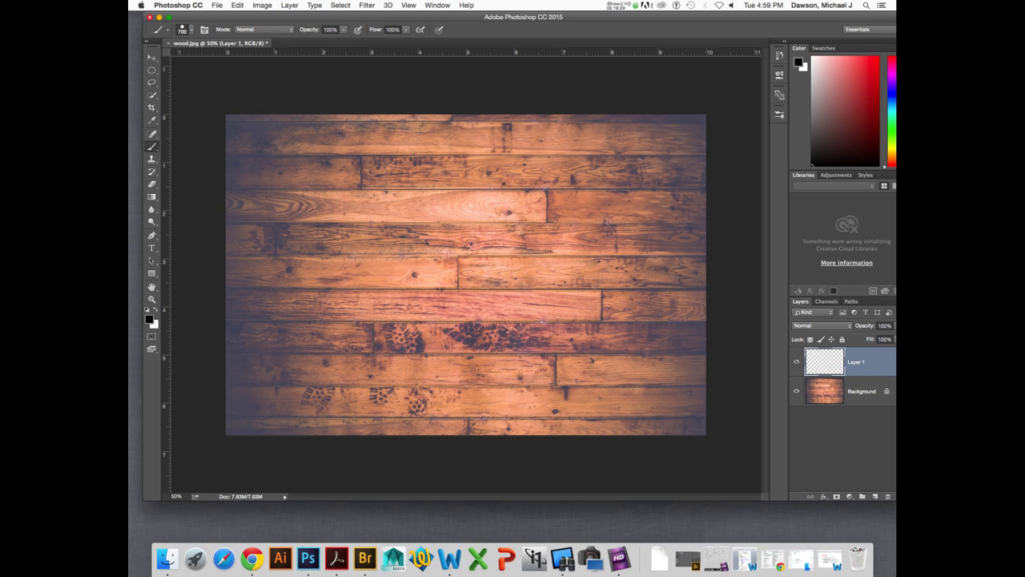
- Open the Brush panel and examine the available brush tips and the panel's preset options
key("F5")
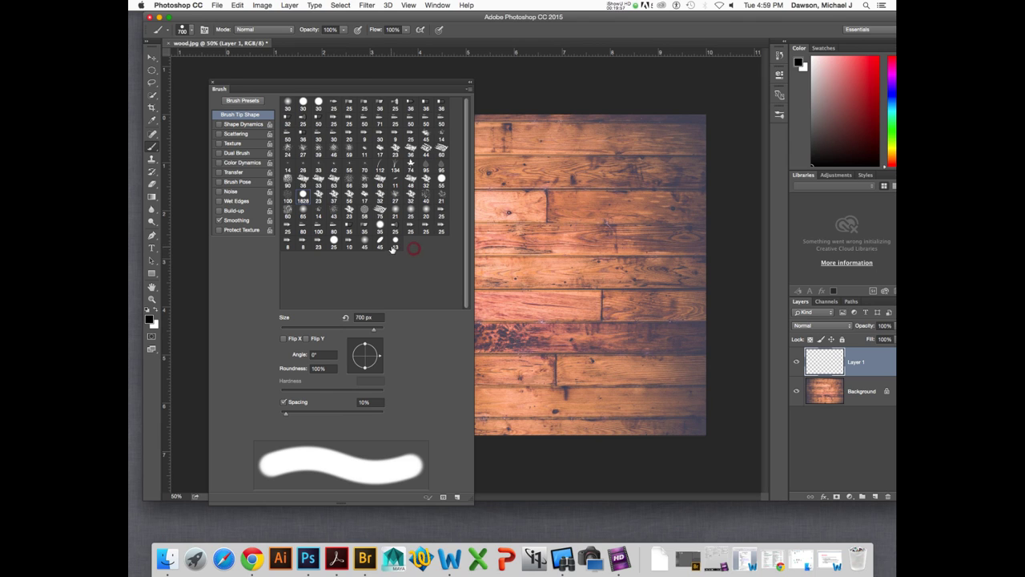
left_click_drag(336, 89, 345, 70)
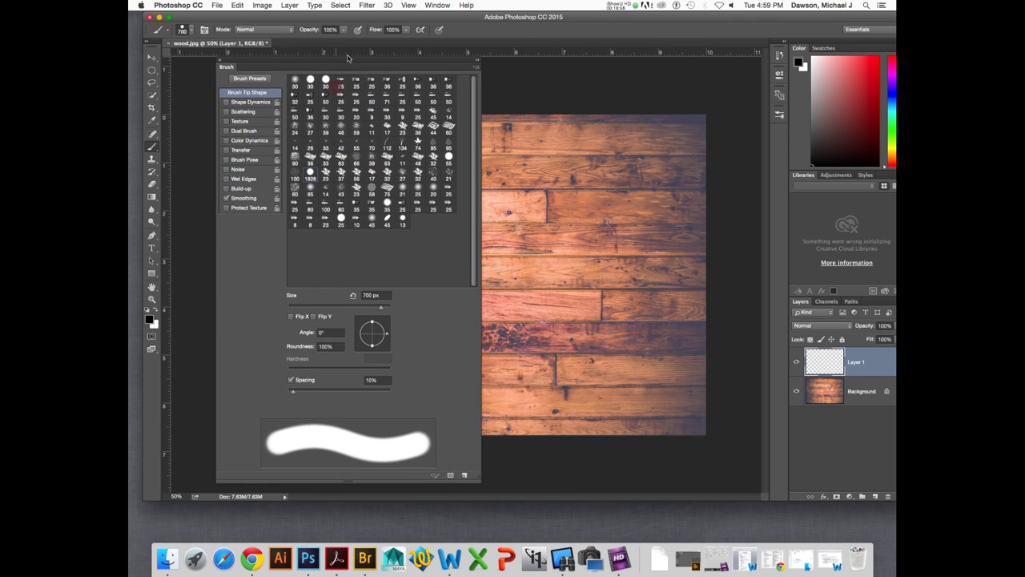
left_click(437, 4)
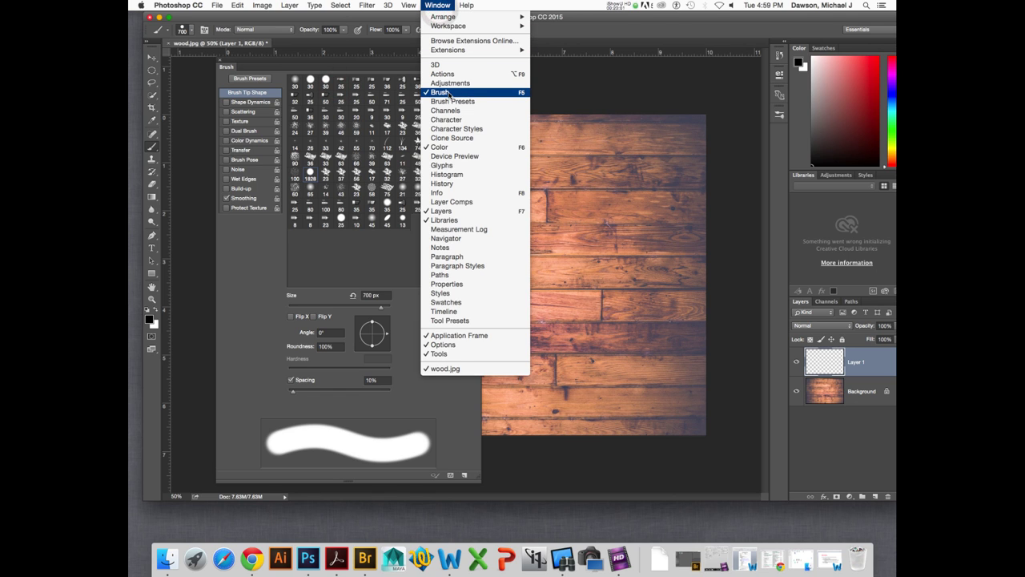
left_click(378, 265)
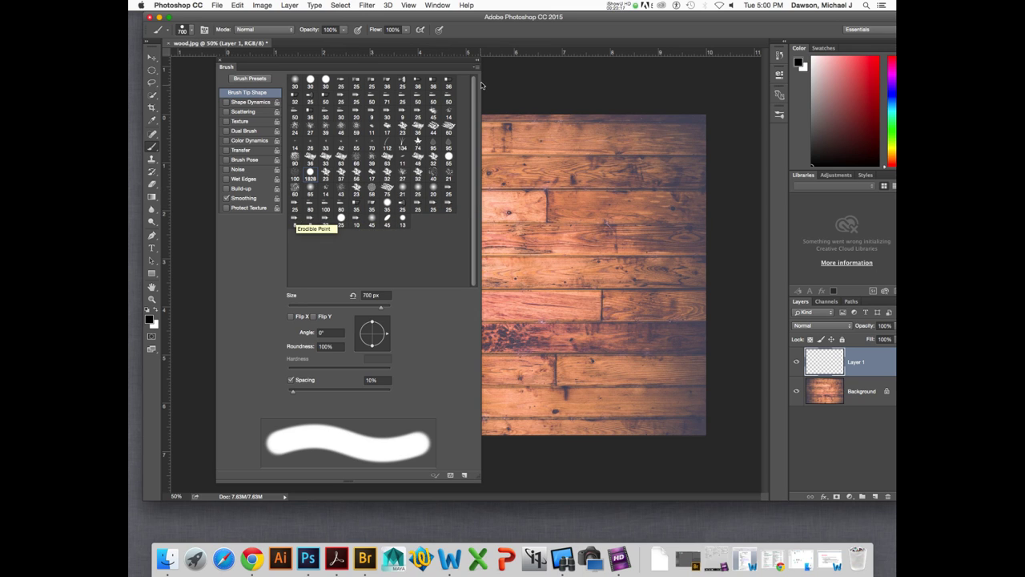
left_click(475, 67)
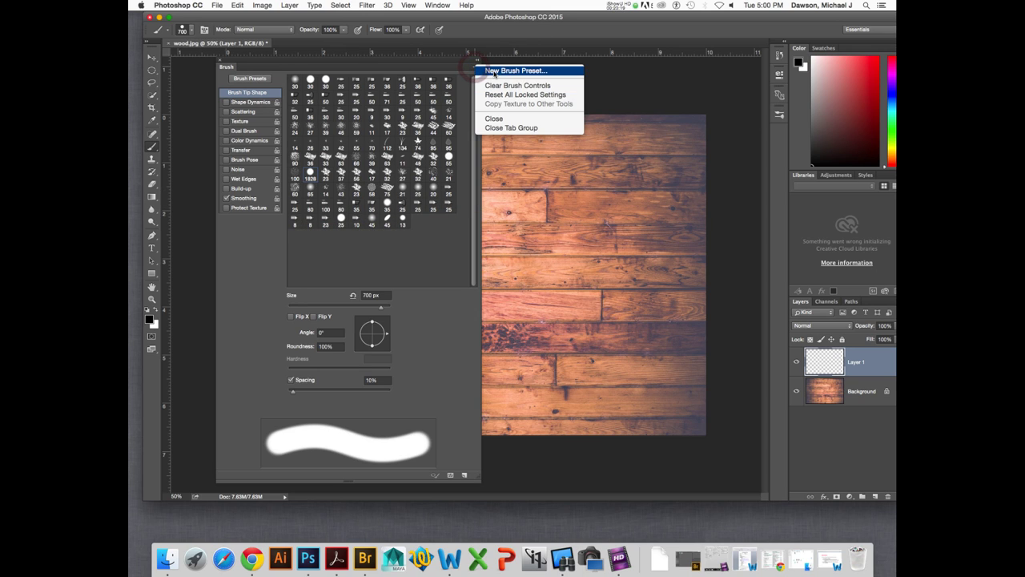
left_click(428, 237)
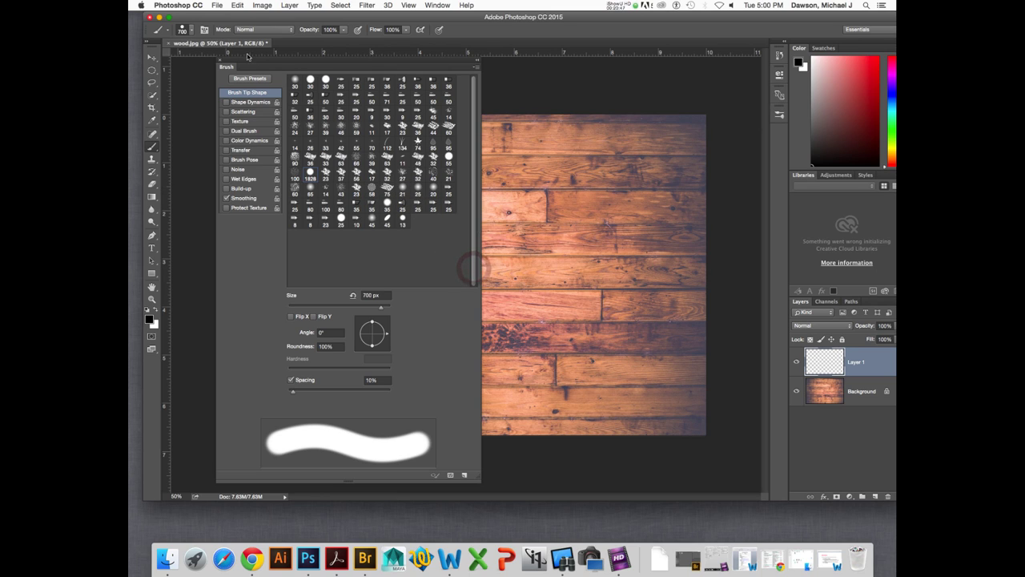
- Create a new white 2000 by 2000 pixel RGB document at 300 pixels/inch, and close the Brush panel
left_click_drag(269, 66, 196, 65)
left_click(215, 5)
left_click(229, 19)
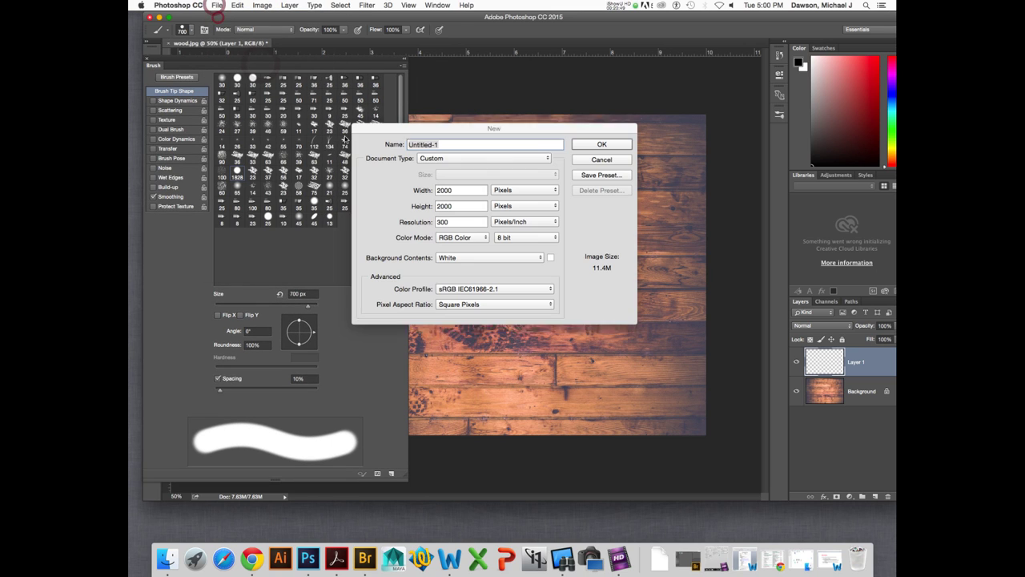
key("Return")
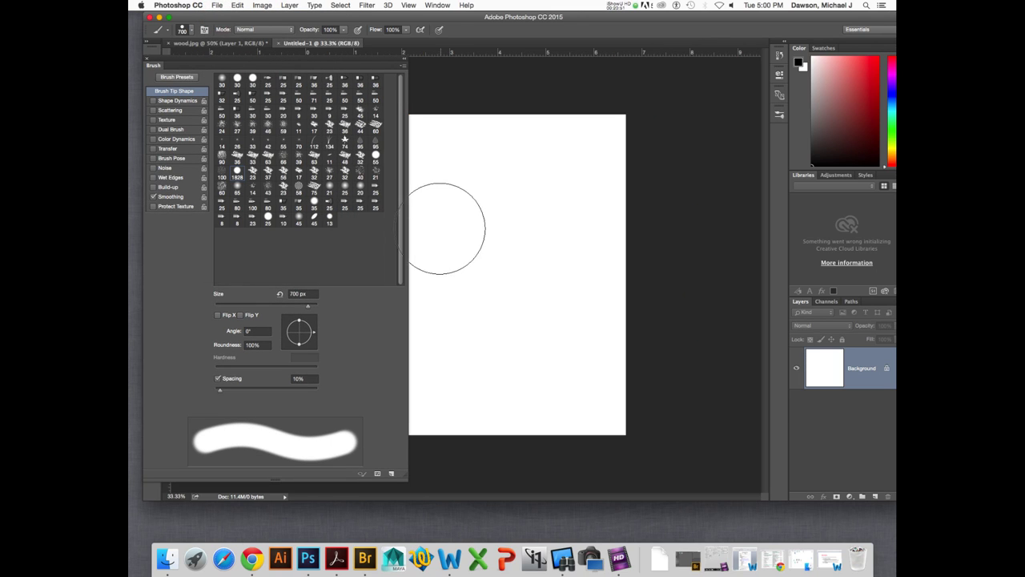
left_click(347, 62)
key("v")
key("b")
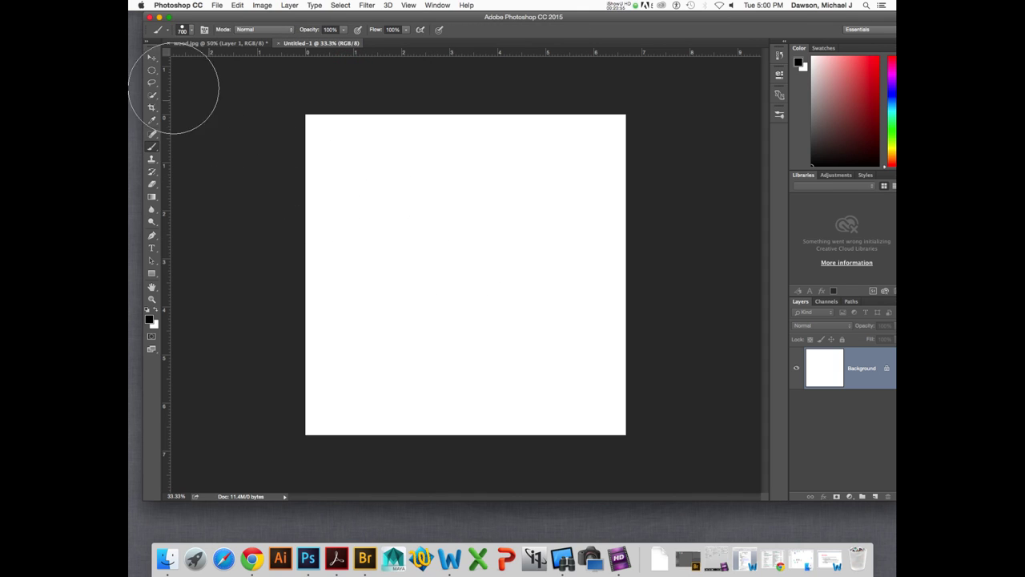
- Draw a circular selection about 4.5 inches across around the middle of the canvas and feather it with Refine Edge
left_click_drag(152, 70, 178, 77)
left_click_drag(393, 200, 620, 383)
key("ctrl+d")
key("ctrl+shift+d")
left_click(510, 29)
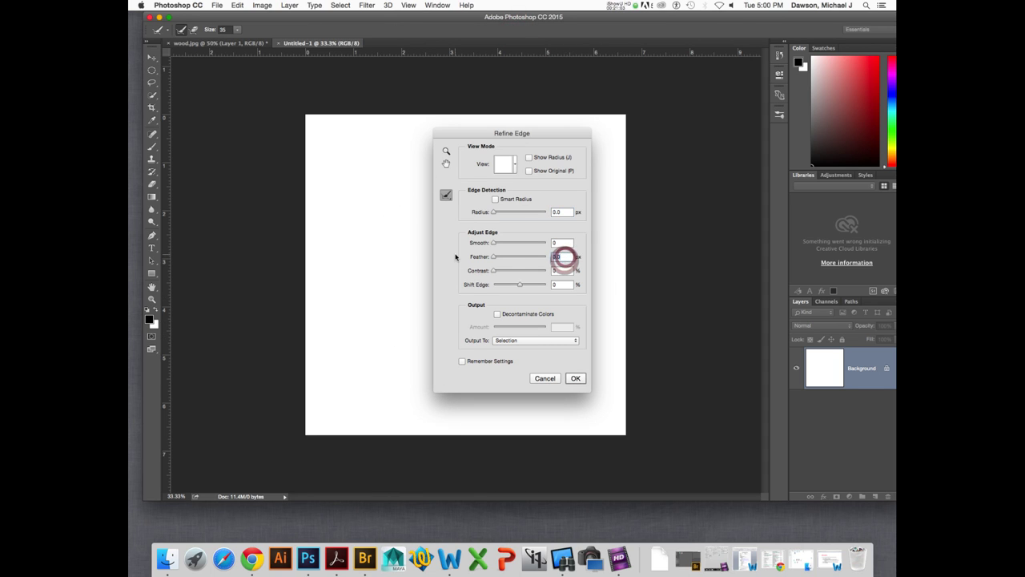
key("Return")
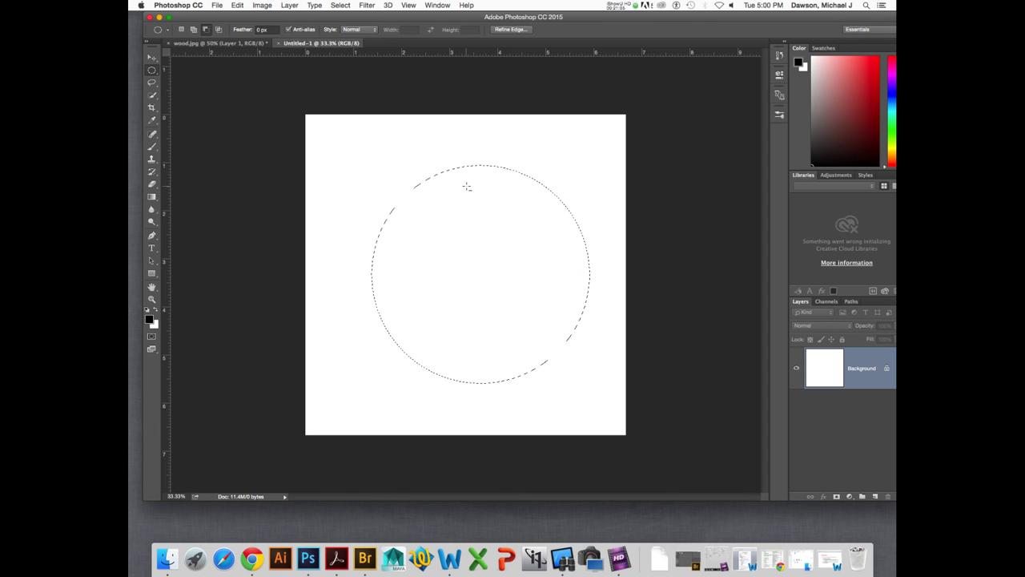
- Fill the feathered circular selection with black and remove the selection
key("alt+BackSpace")
key("ctrl+d")
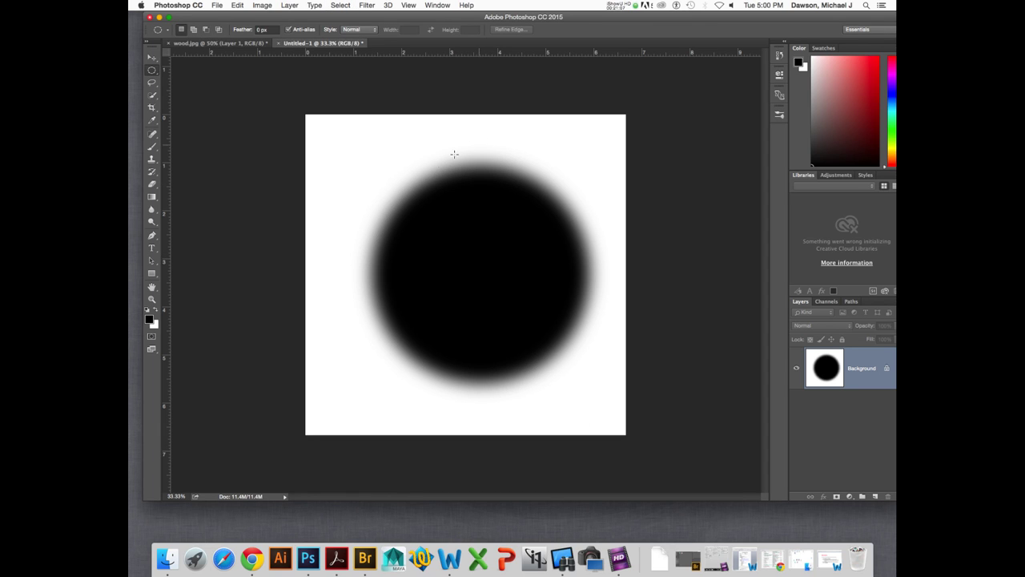
key("ctrl+a")
left_click(238, 6)
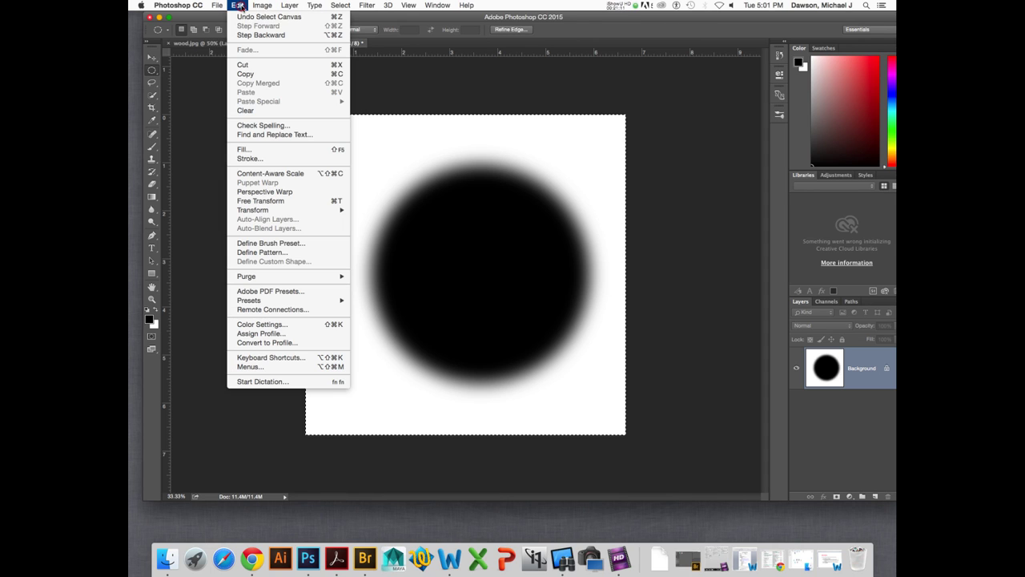
left_click(290, 246)
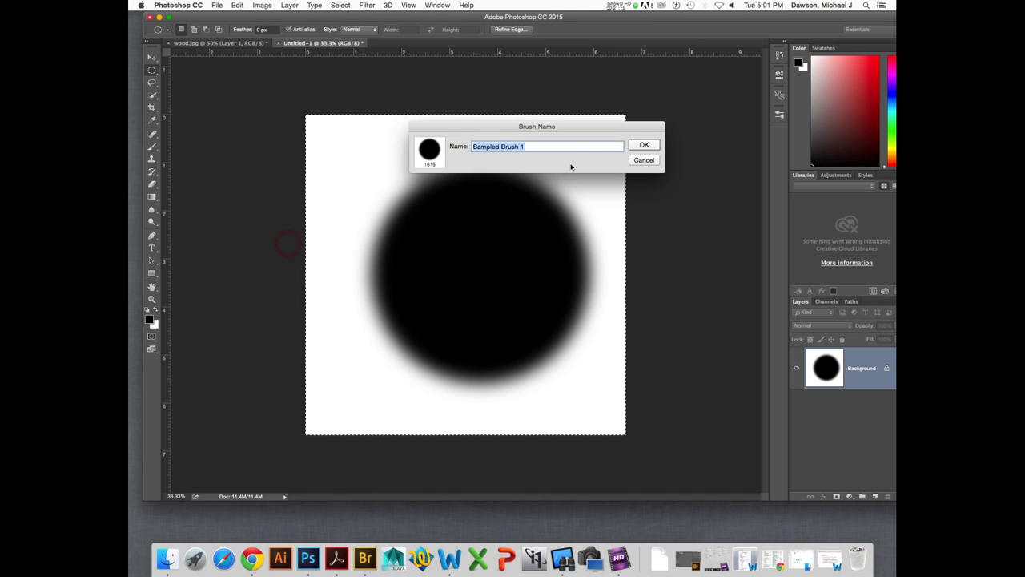
key("Return")
key("ctrl+d")
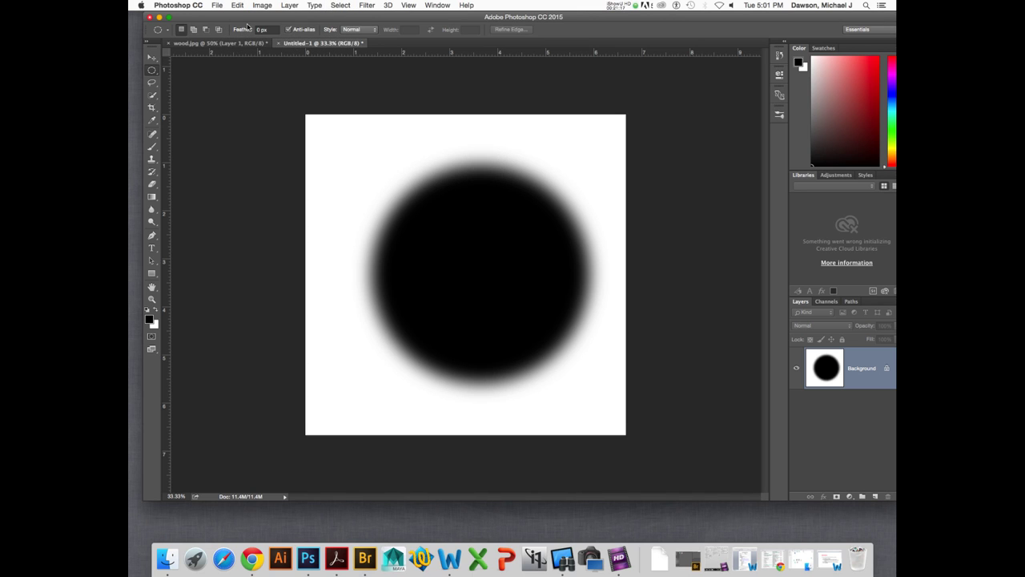
- Define the black feathered circle as a brush preset named TestburshH
left_click(241, 6)
left_click(321, 242)
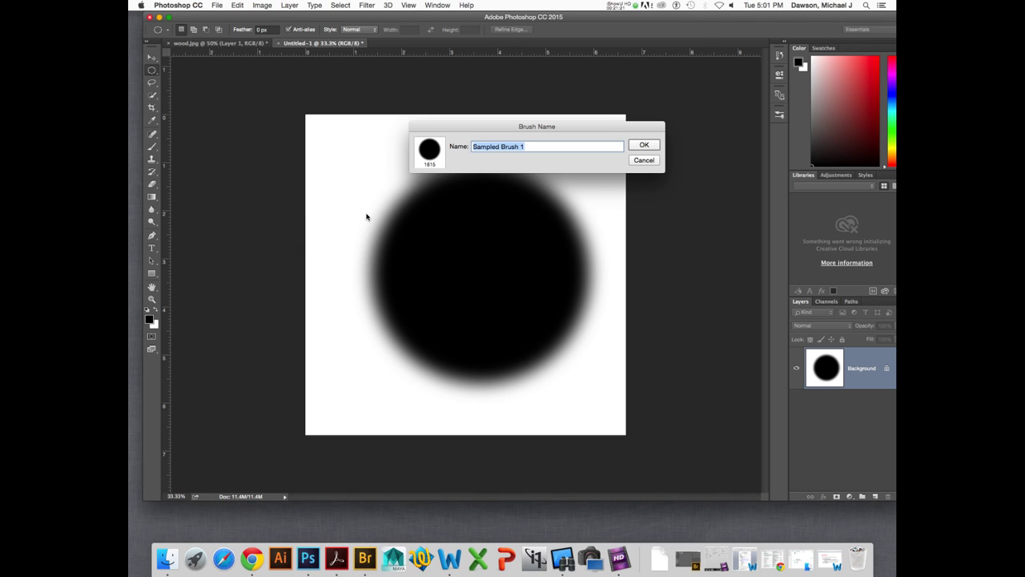
type("TestburshH")
key("Return")
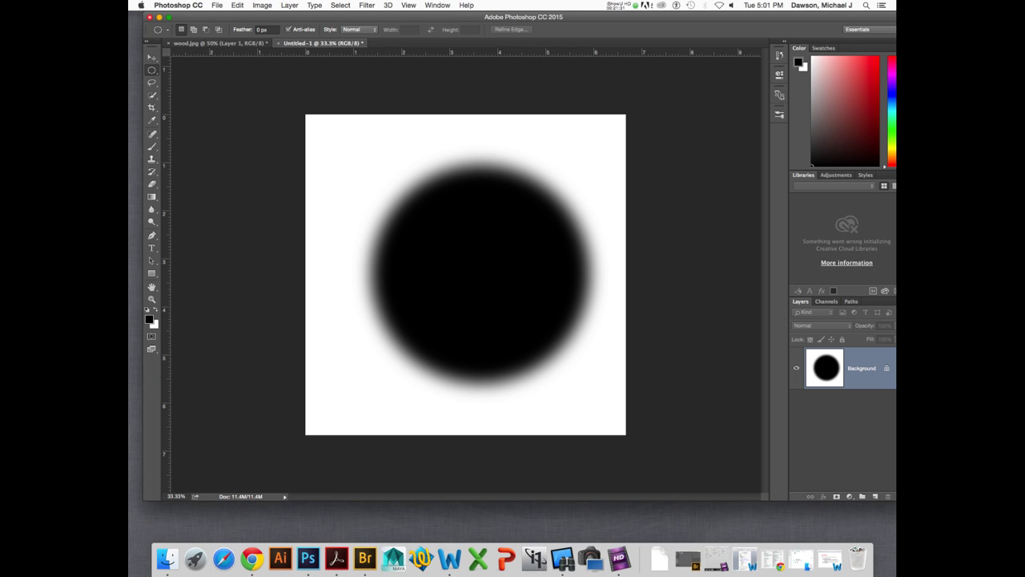
- Return to wood.jpg, show the Brush and Brush Presets panels, and activate the Brush tool
key("F5")
left_click_drag(382, 150, 370, 186)
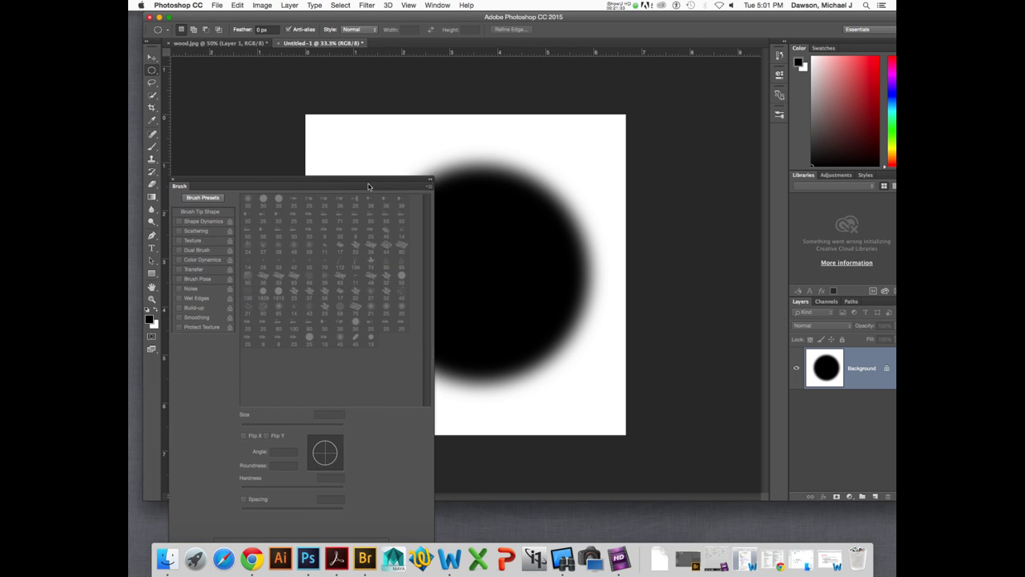
left_click(240, 43)
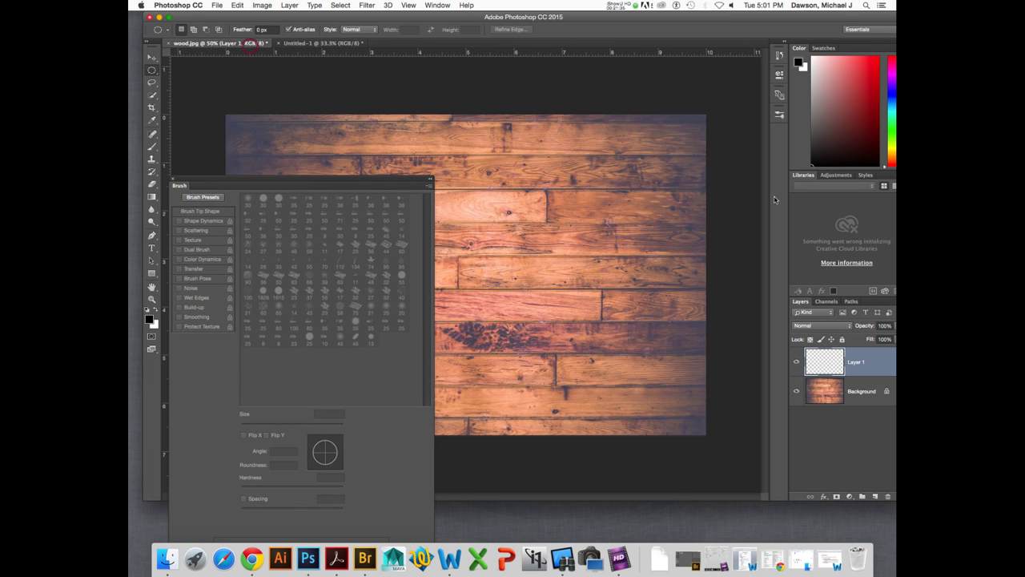
left_click(780, 116)
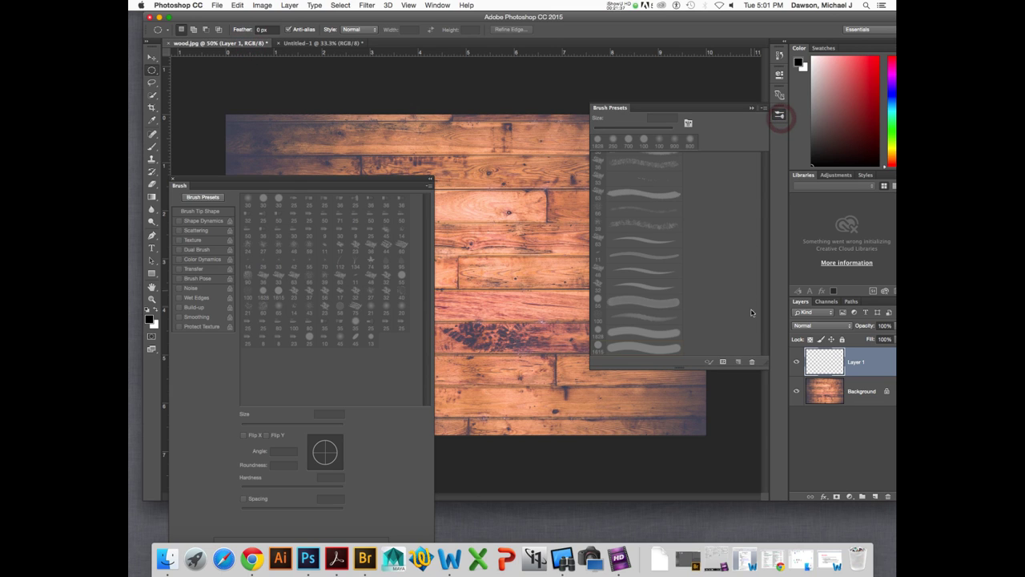
key("b")
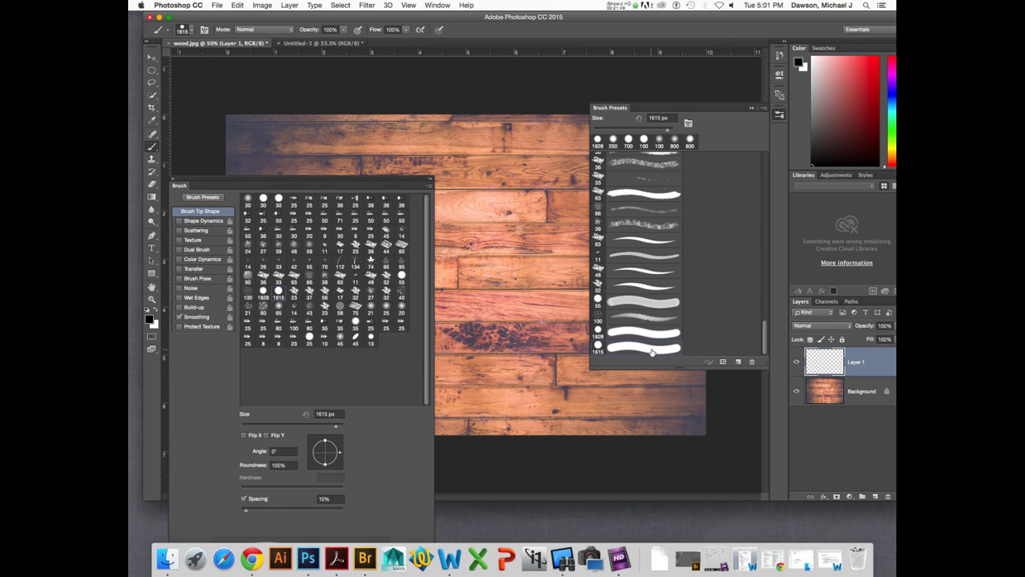
left_click(409, 6)
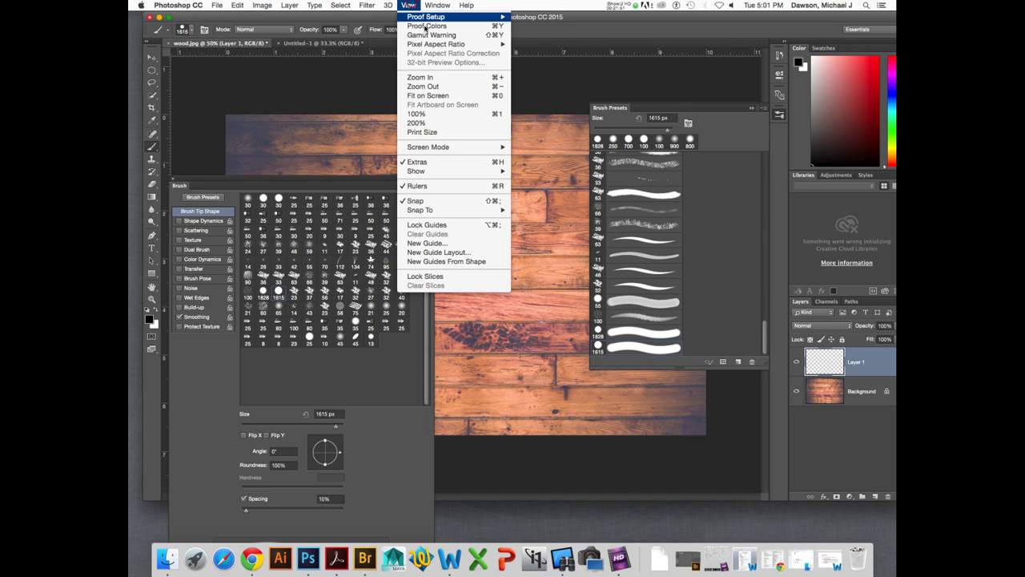
mouse_move(369, 7)
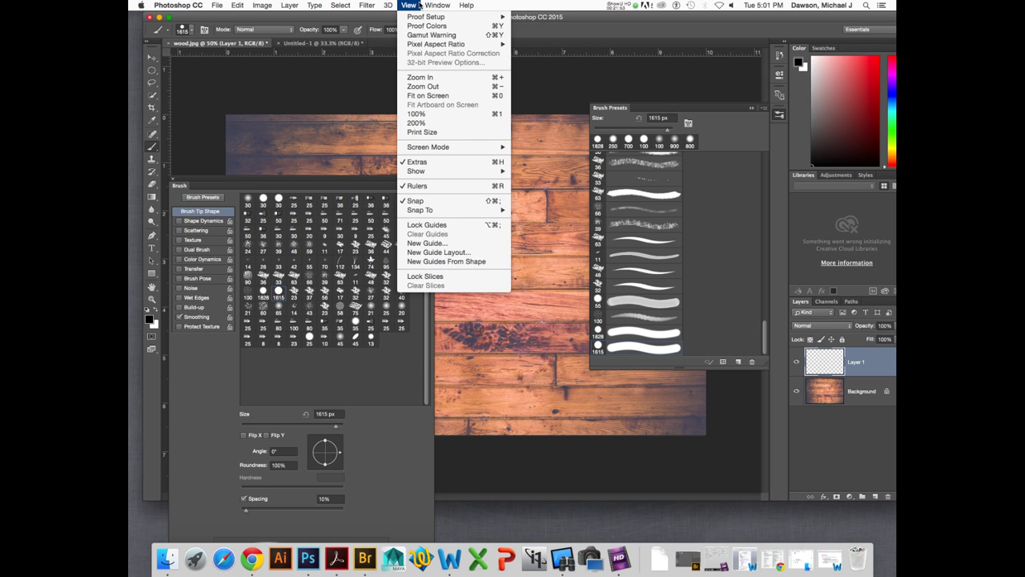
mouse_move(439, 6)
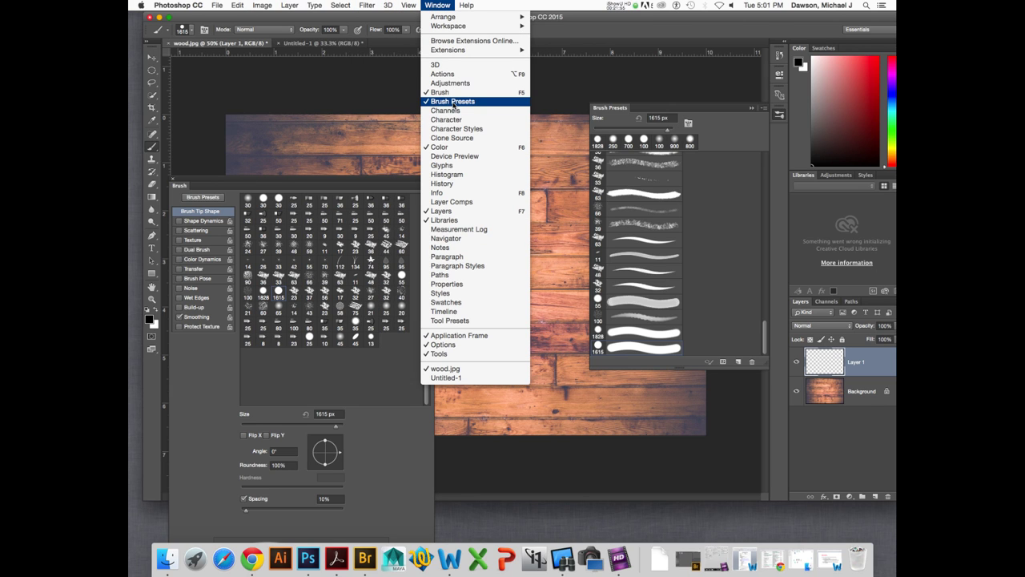
left_click(747, 290)
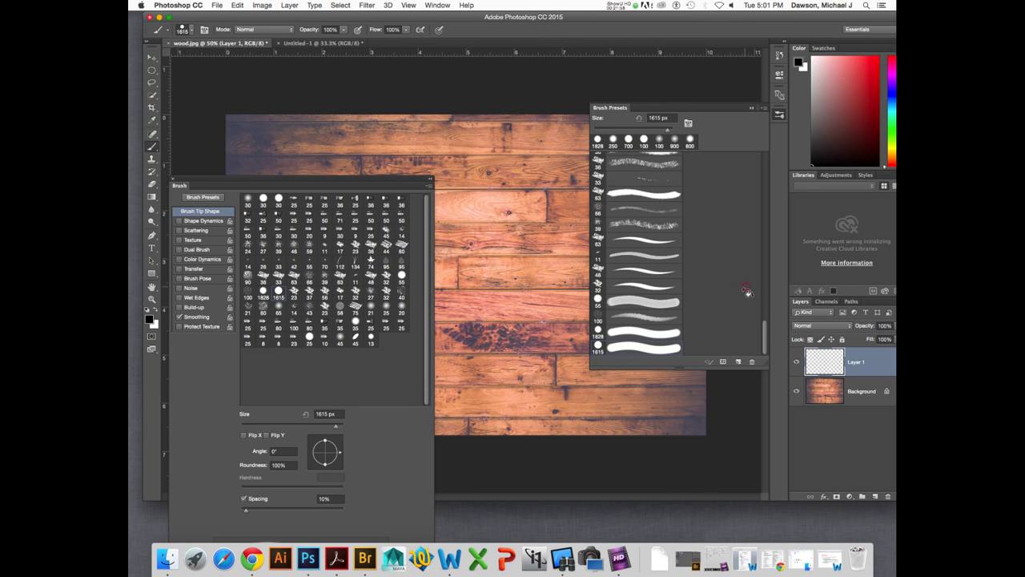
- Choose the 1828 px round brush near the end of the brush presets list and collapse the presets list
left_click(641, 331)
left_click(641, 333)
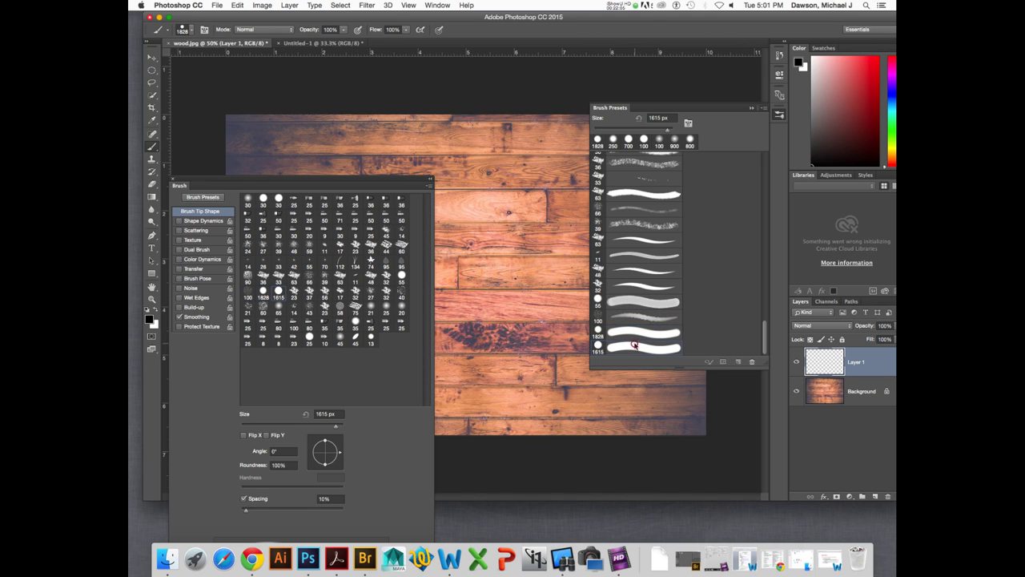
scroll(641, 333, "up", 3)
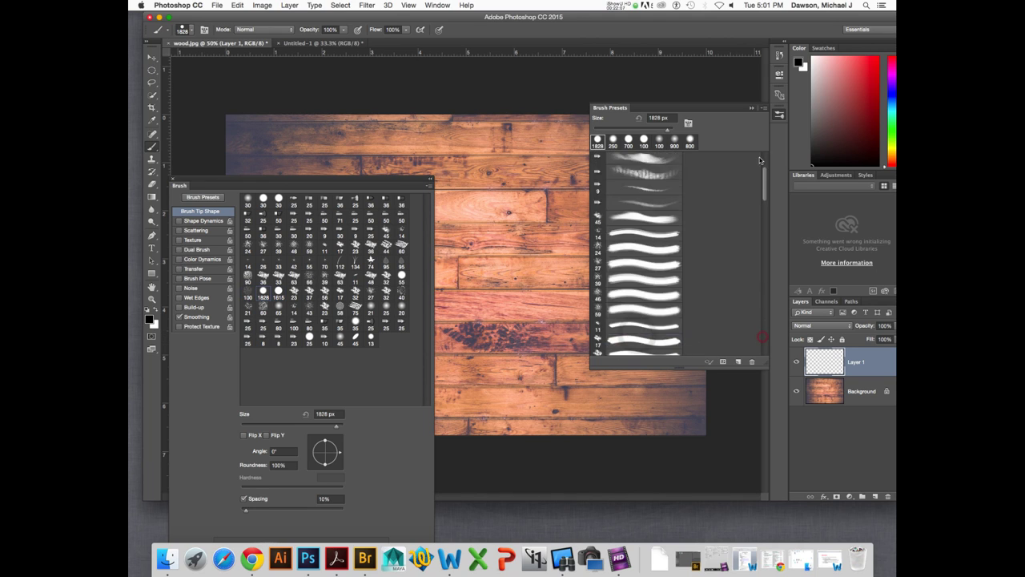
scroll(766, 332, "down", 3)
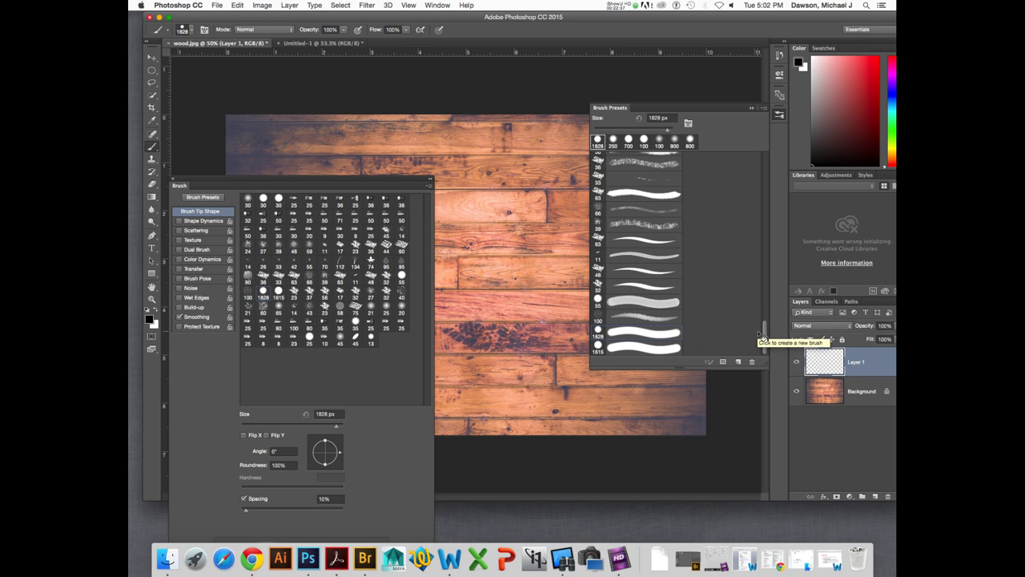
mouse_move(766, 336)
left_mouse_down()
mouse_move(767, 285)
mouse_move(763, 341)
left_mouse_up()
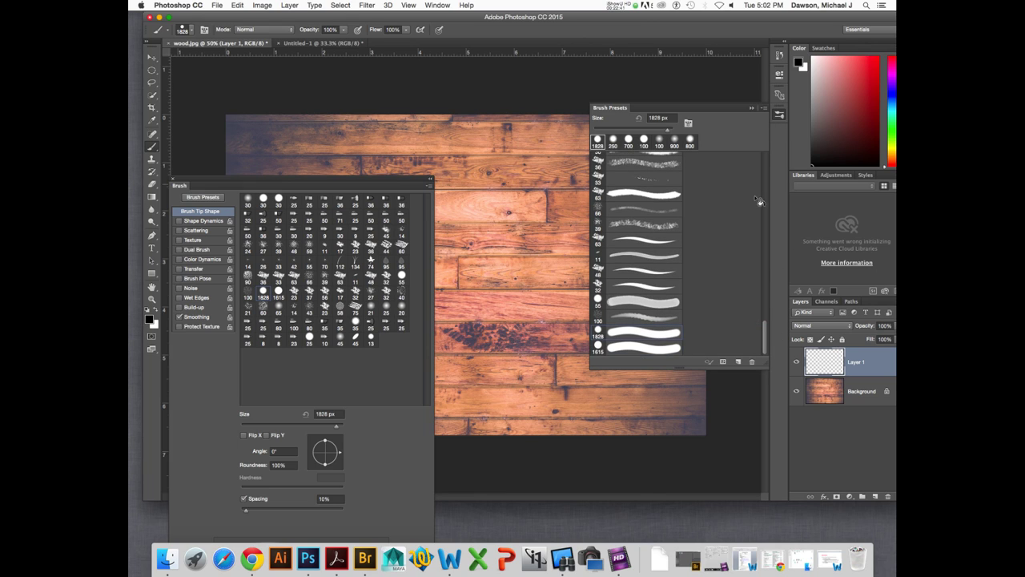
mouse_move(658, 349)
left_mouse_down()
mouse_move(667, 348)
mouse_move(657, 336)
left_mouse_up()
left_click(657, 335)
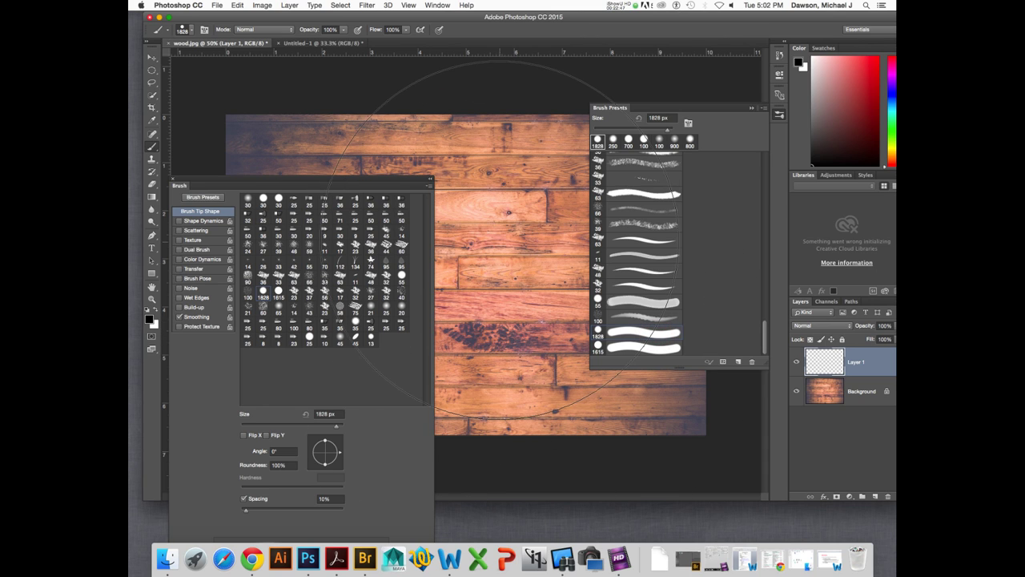
left_click(780, 113)
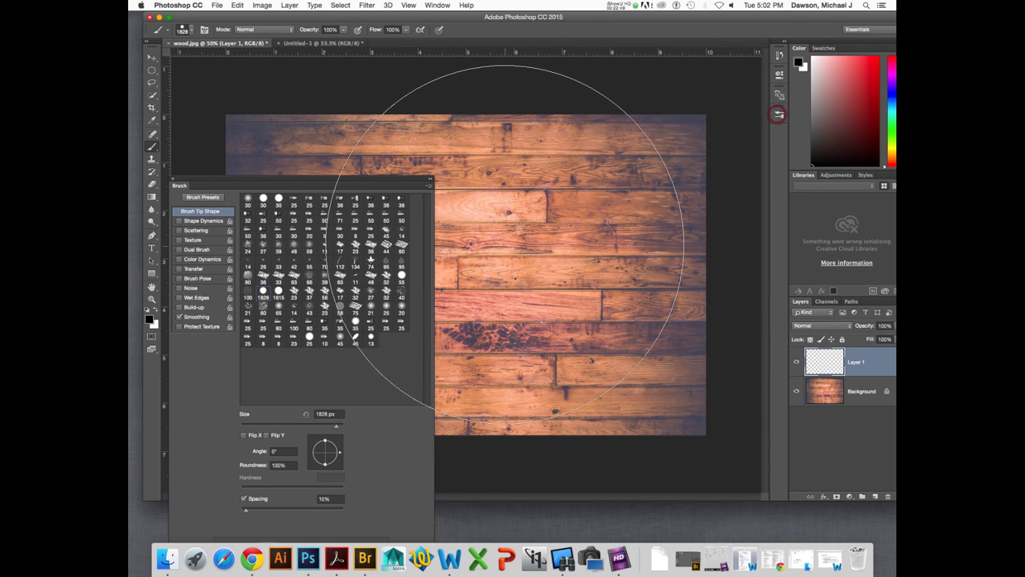
- Reduce the brush size to 125 px and close the Brush panel
key("bracketleft")
key("bracketleft")
key("bracketleft")
key("bracketleft")
key("bracketleft")
key("bracketleft")
key("bracketleft")
key("bracketleft")
key("bracketleft")
key("bracketleft")
key("bracketleft")
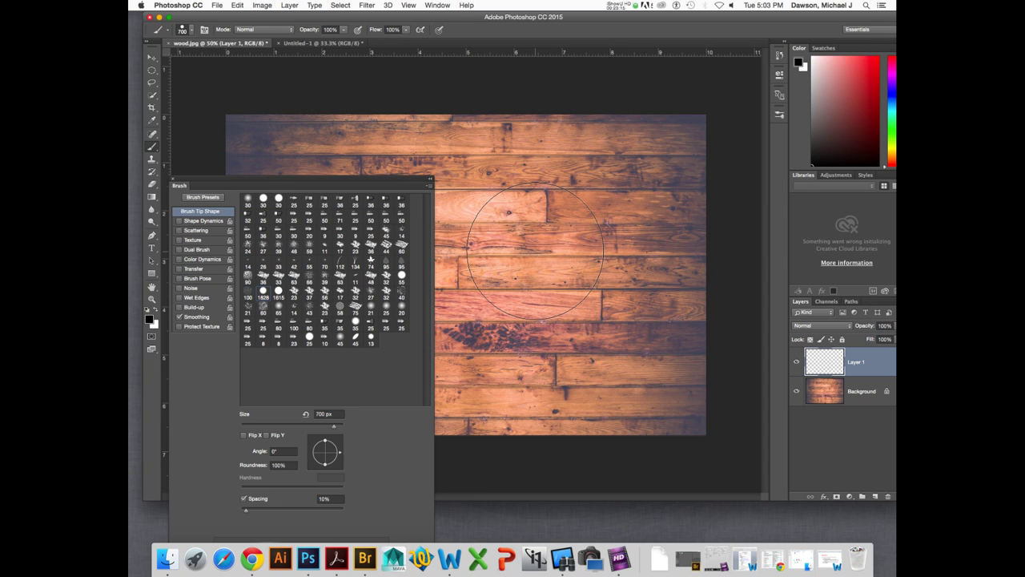
key("bracketleft")
key("bracketleft")
key("bracketleft")
key("bracketleft")
key("bracketleft")
key("F5")
key("F5")
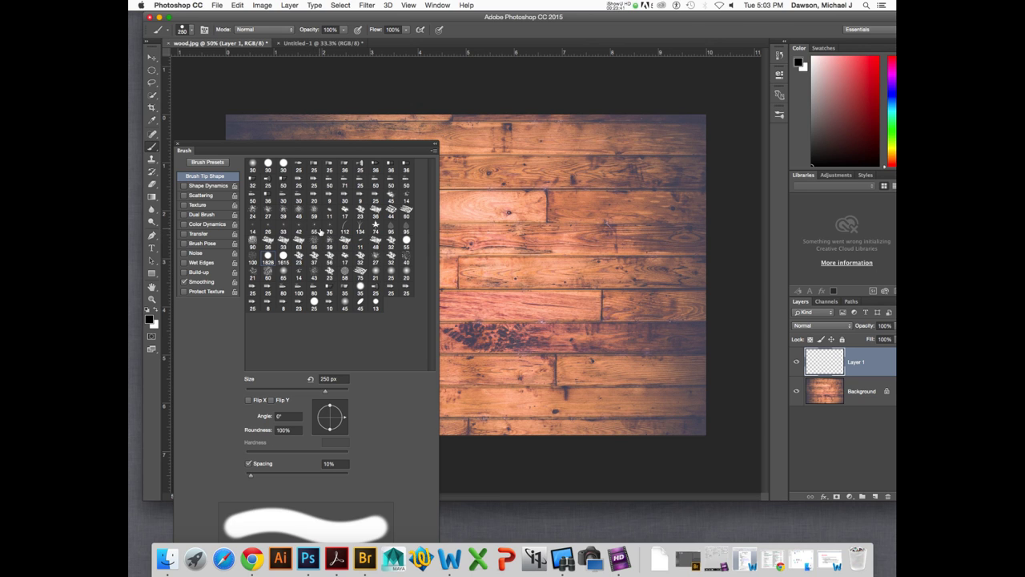
mouse_move(379, 149)
left_mouse_down()
mouse_move(365, 110)
mouse_move(264, 86)
left_mouse_up()
key("F5")
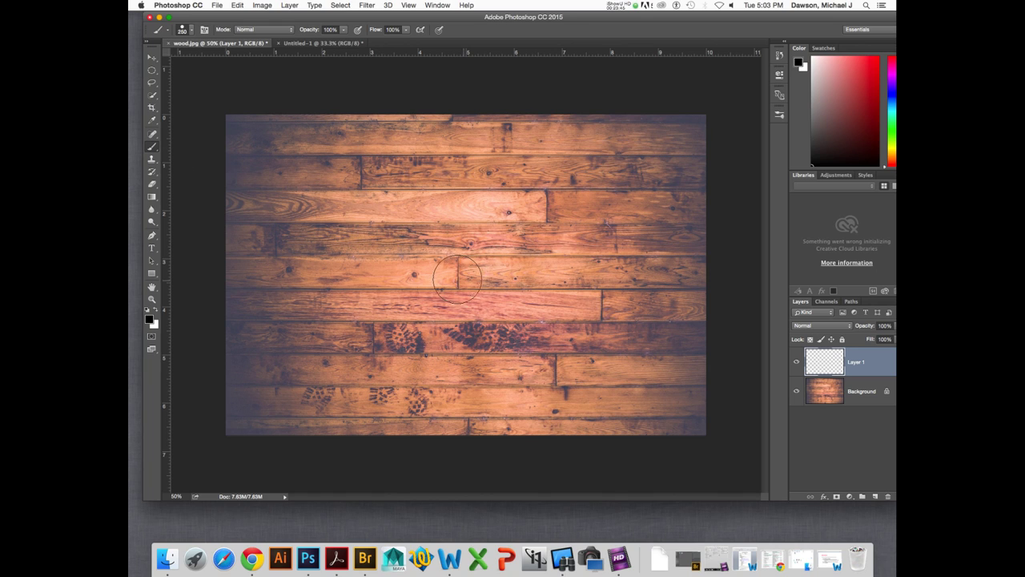
key("bracketleft")
key("bracketleft")
key("bracketleft")
key("bracketleft")
- Paint freehand black test strokes over the wood on Layer 1, and replace that layer with a new empty one
mouse_move(352, 233)
left_mouse_down()
mouse_move(455, 224)
mouse_move(544, 308)
mouse_move(500, 352)
left_mouse_up()
mouse_move(558, 267)
left_mouse_down()
mouse_move(532, 303)
mouse_move(601, 368)
mouse_move(612, 266)
mouse_move(553, 281)
mouse_move(625, 234)
mouse_move(589, 352)
mouse_move(634, 385)
left_mouse_up()
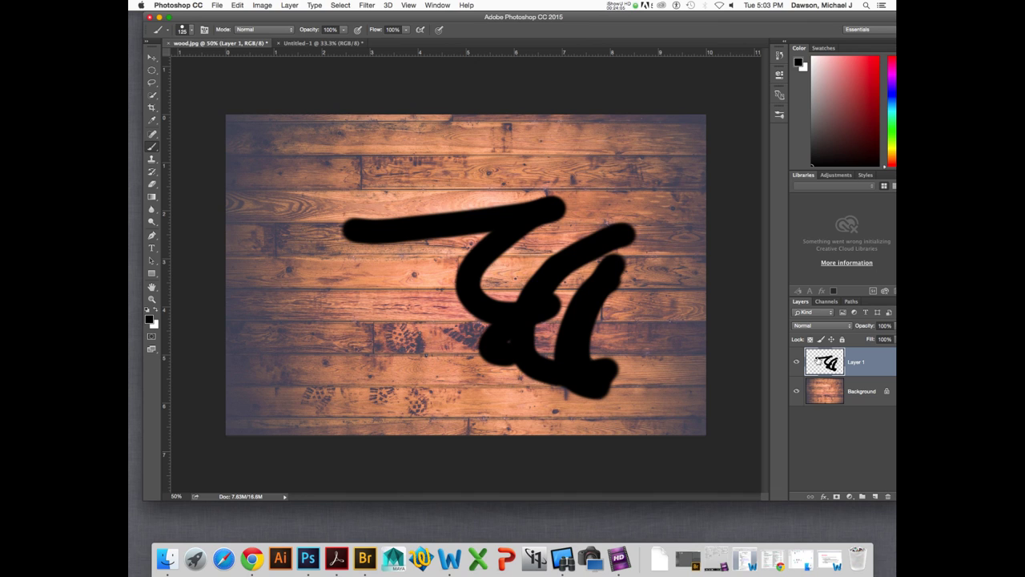
key("BackSpace")
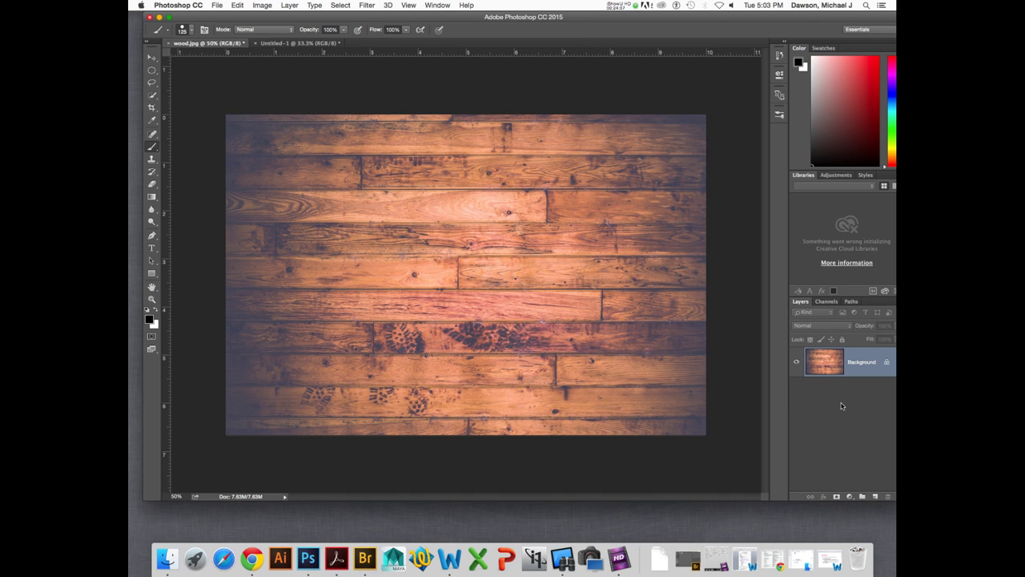
left_click(876, 498)
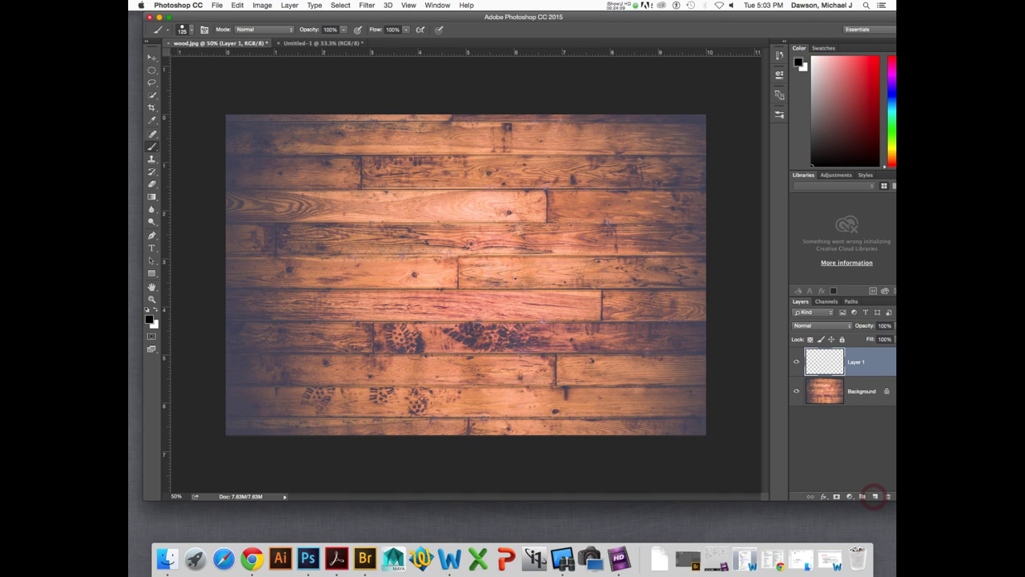
- Reopen the Brush panel with the Brush tool active and enable Shape Dynamics for the custom brush
key("F5")
left_click_drag(520, 145, 506, 61)
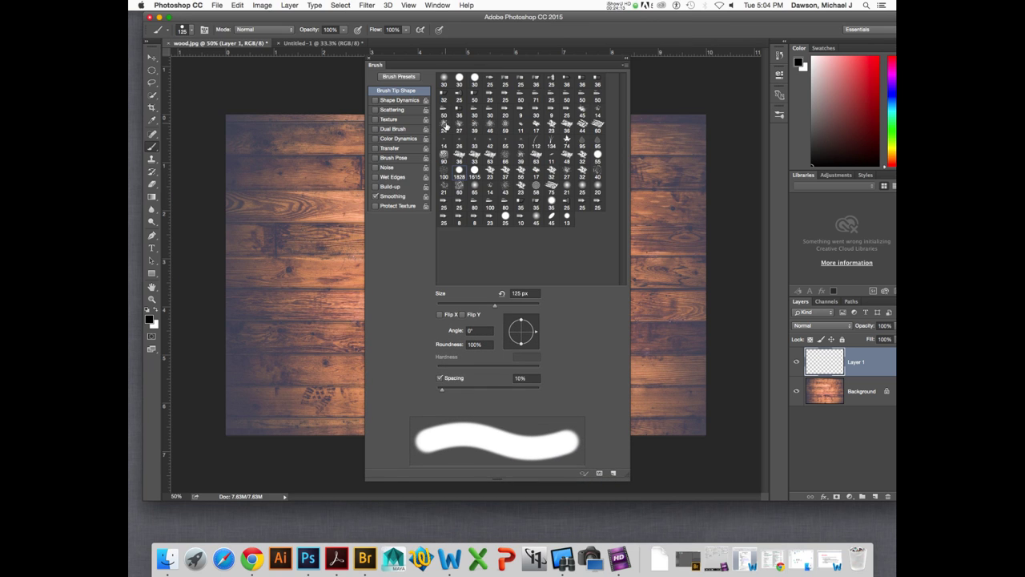
left_click_drag(470, 65, 462, 55)
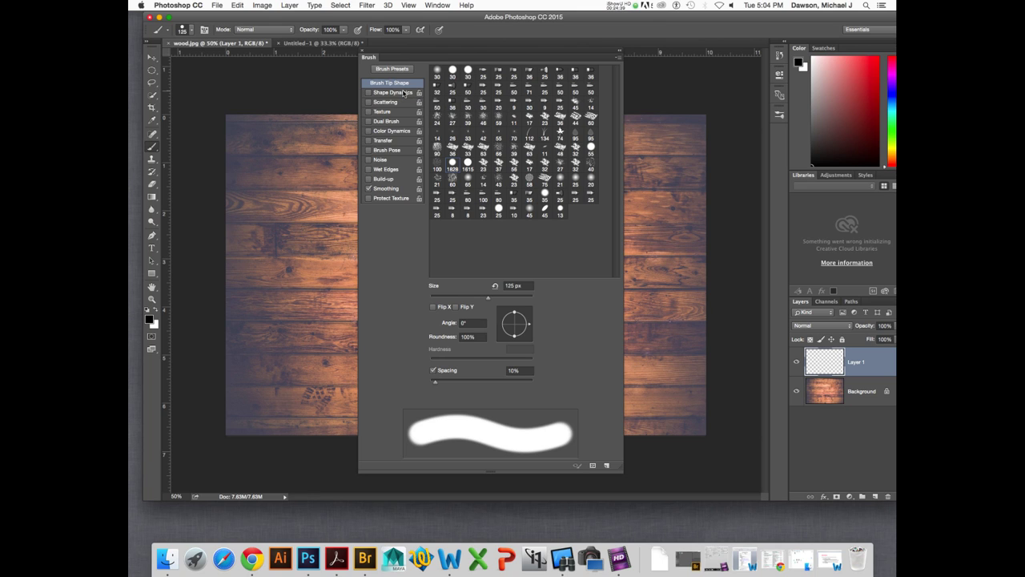
left_click(152, 148)
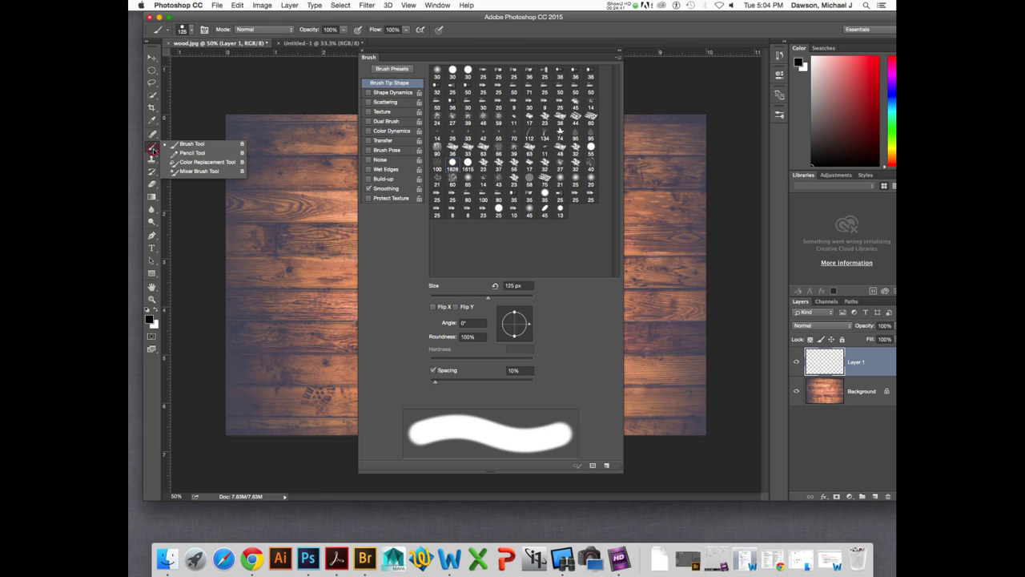
left_click(184, 143)
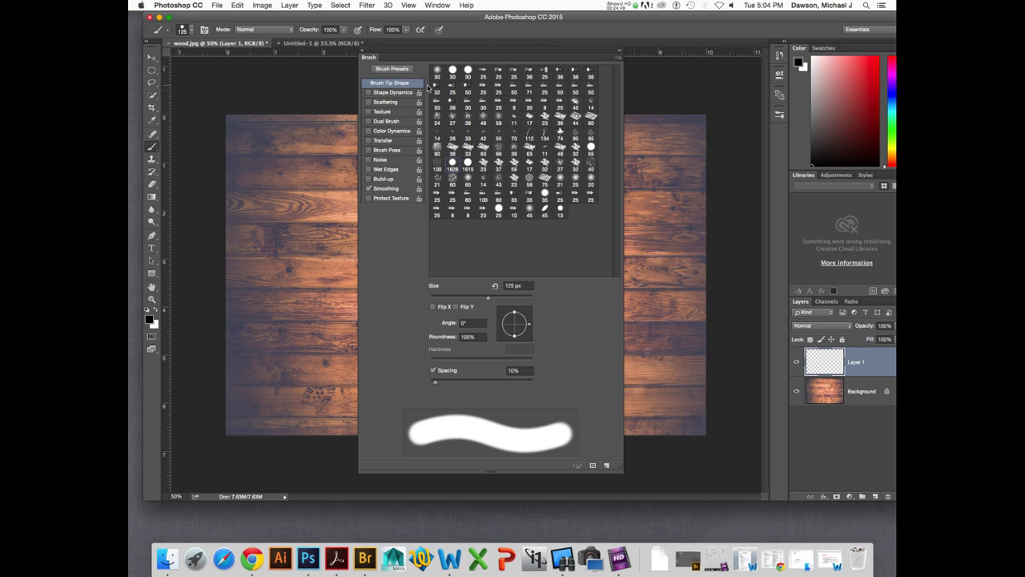
left_click(401, 95)
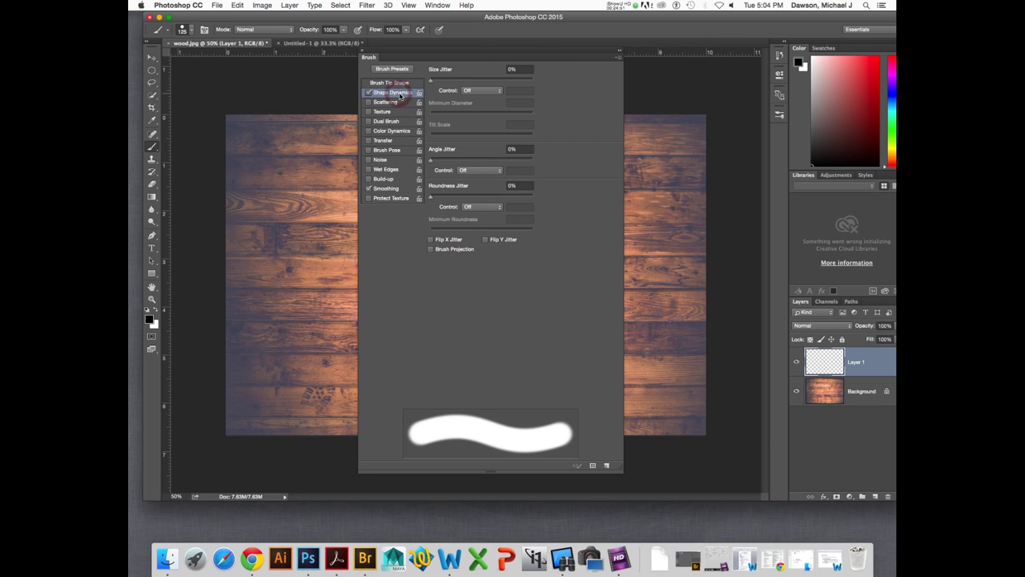
mouse_move(472, 61)
left_mouse_down()
mouse_move(475, 34)
mouse_move(564, 14)
mouse_move(570, 36)
left_mouse_up()
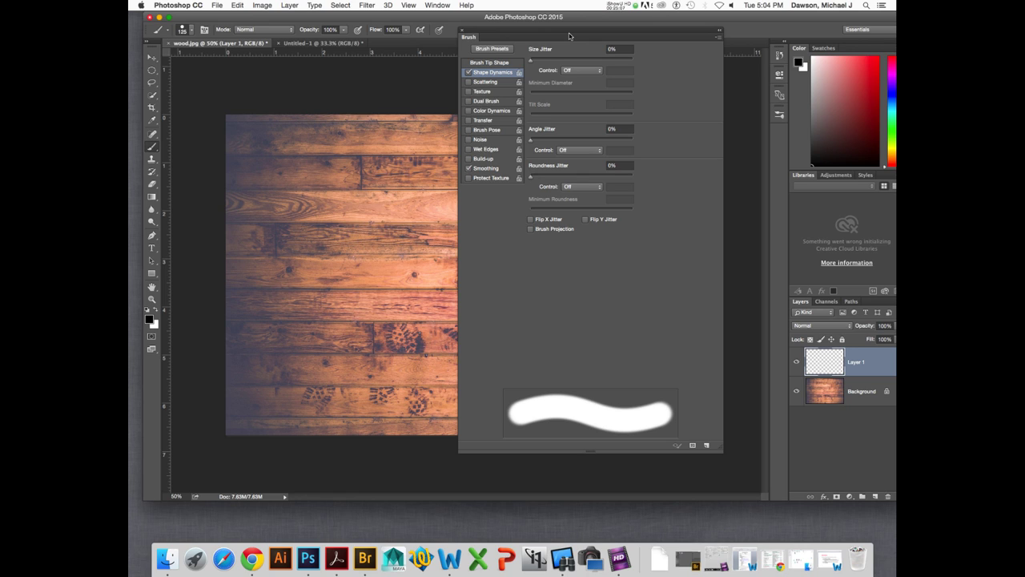
- Set the brush tip spacing to 150% and move the Brush panel aside to uncover more of the wood image
left_click(497, 63)
left_click_drag(536, 363, 586, 365)
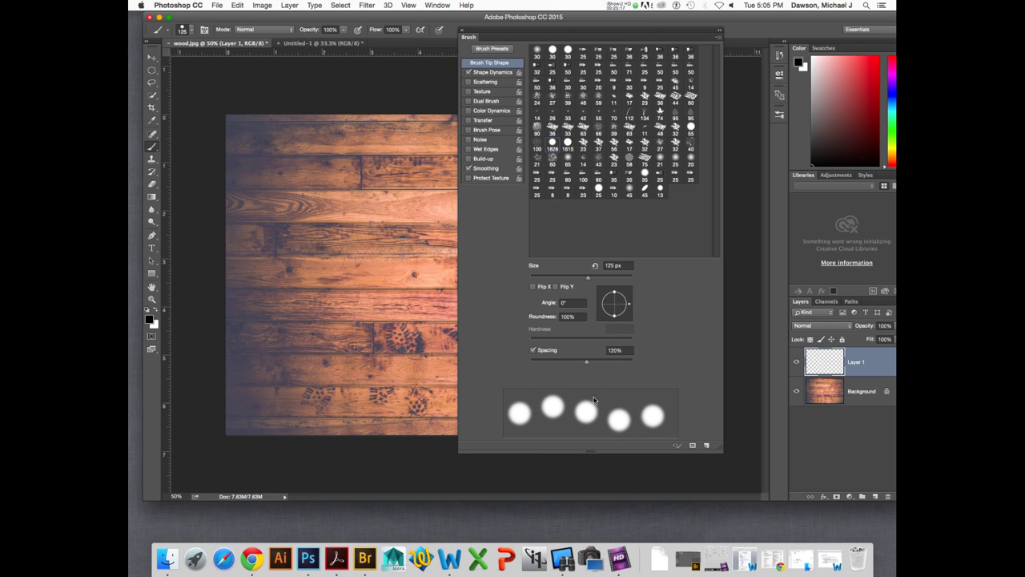
left_click_drag(589, 361, 593, 363)
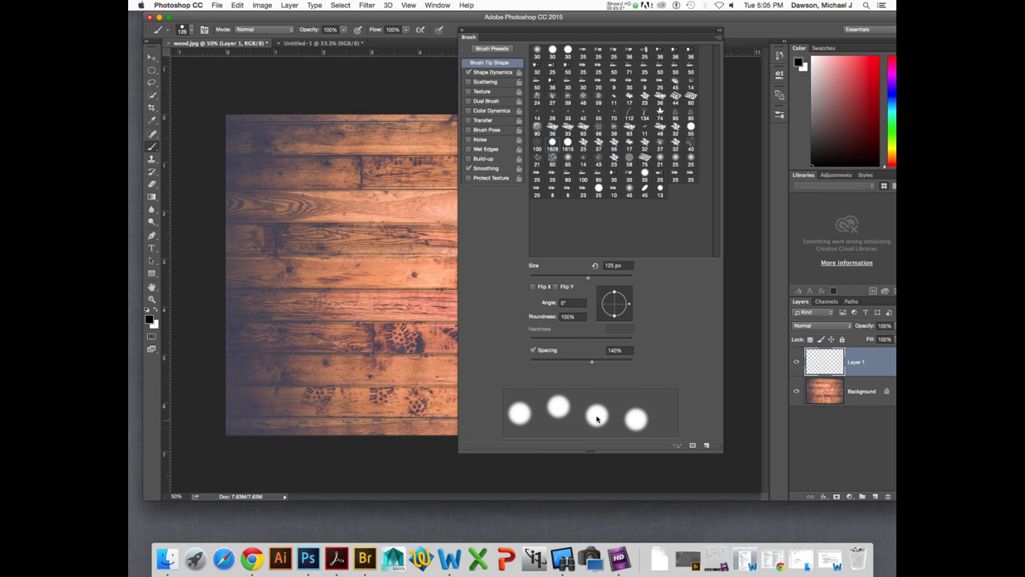
left_click(593, 364)
left_click_drag(580, 35, 640, 39)
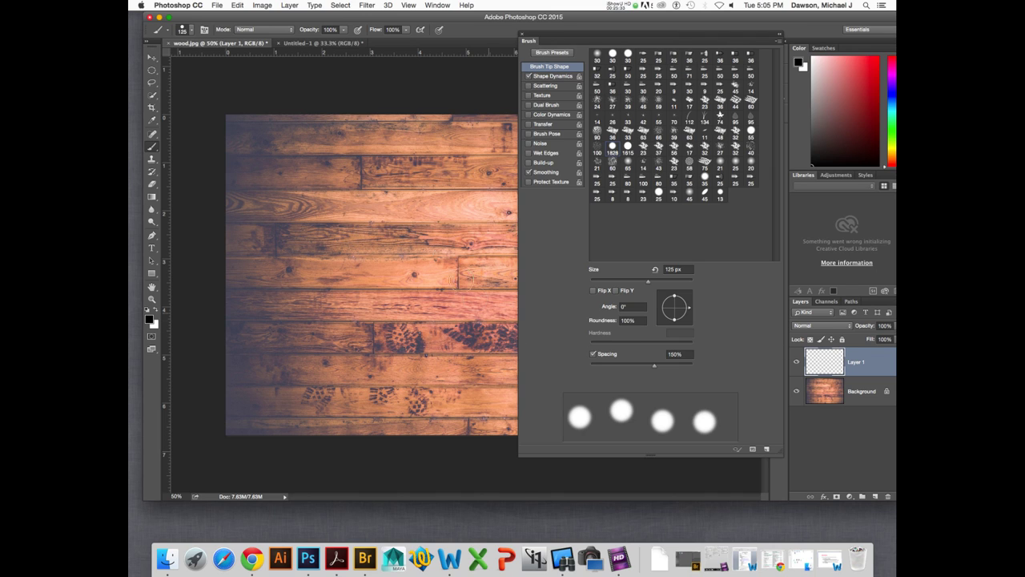
- Examine the brush's Shape Dynamics, Scattering, Texture and Brush Pose options, switching Texture and Brush Pose back off
mouse_move(284, 322)
left_mouse_down()
mouse_move(302, 303)
mouse_move(302, 217)
mouse_move(387, 165)
mouse_move(418, 227)
mouse_move(352, 386)
mouse_move(410, 384)
mouse_move(439, 339)
mouse_move(468, 238)
mouse_move(487, 292)
mouse_move(469, 371)
left_mouse_up()
left_click(555, 76)
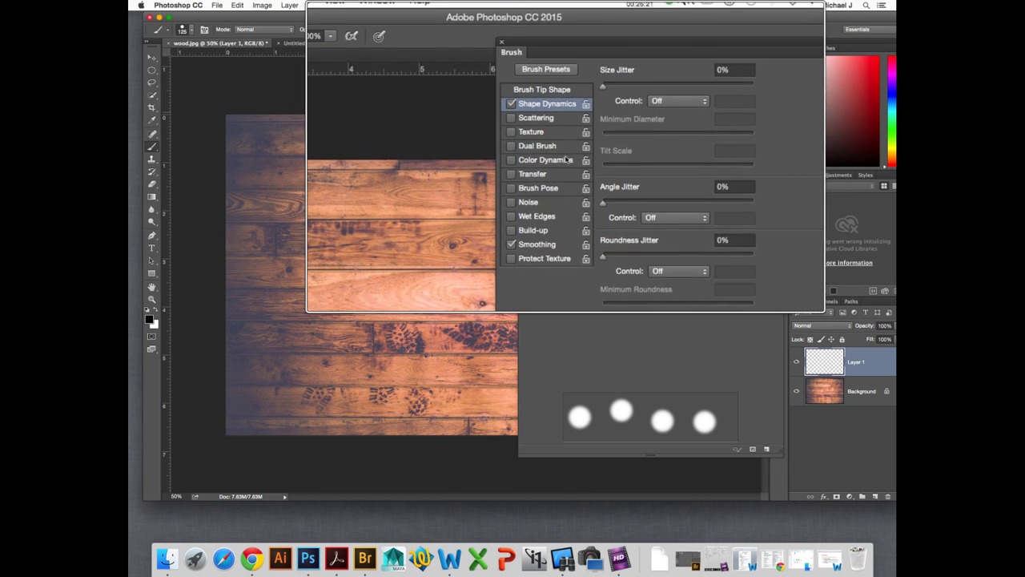
left_click(562, 128)
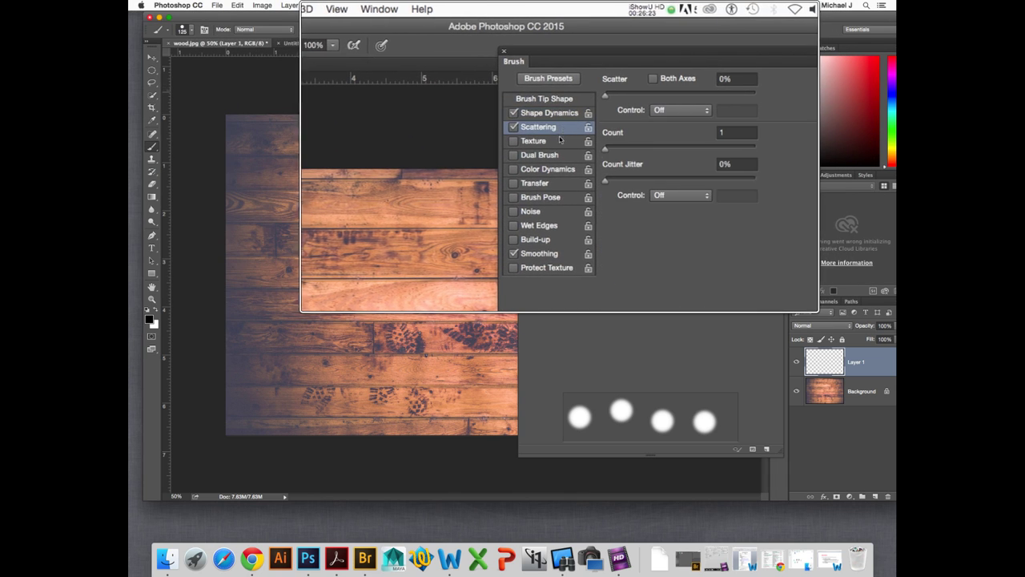
left_click(558, 141)
left_click(515, 141)
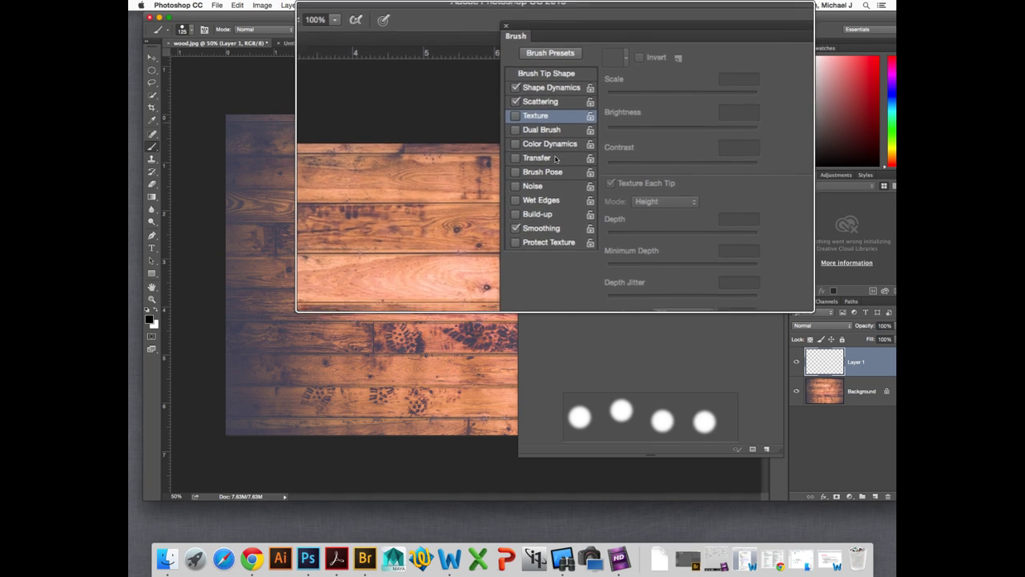
left_click(514, 155)
left_click(561, 142)
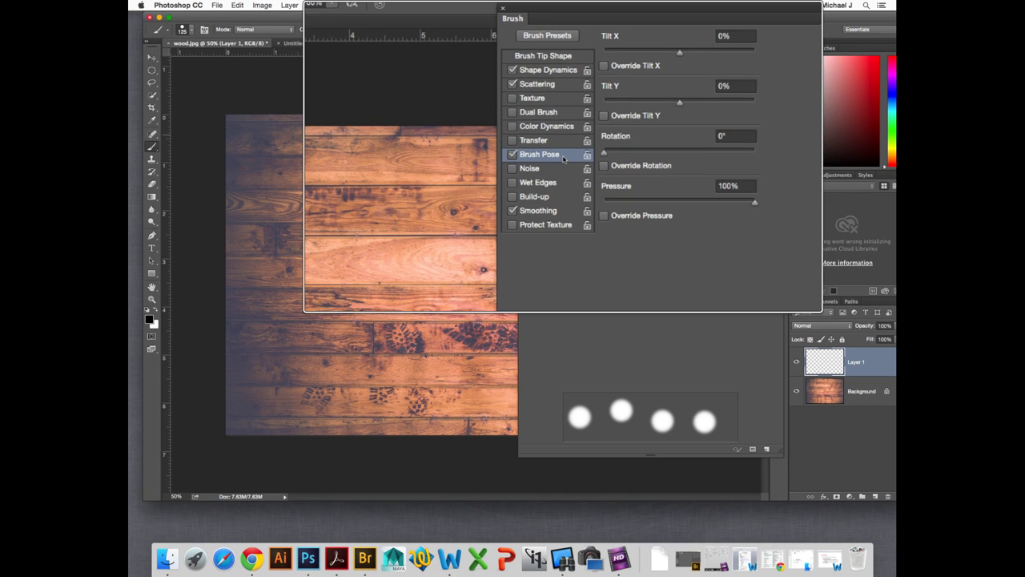
left_click(514, 154)
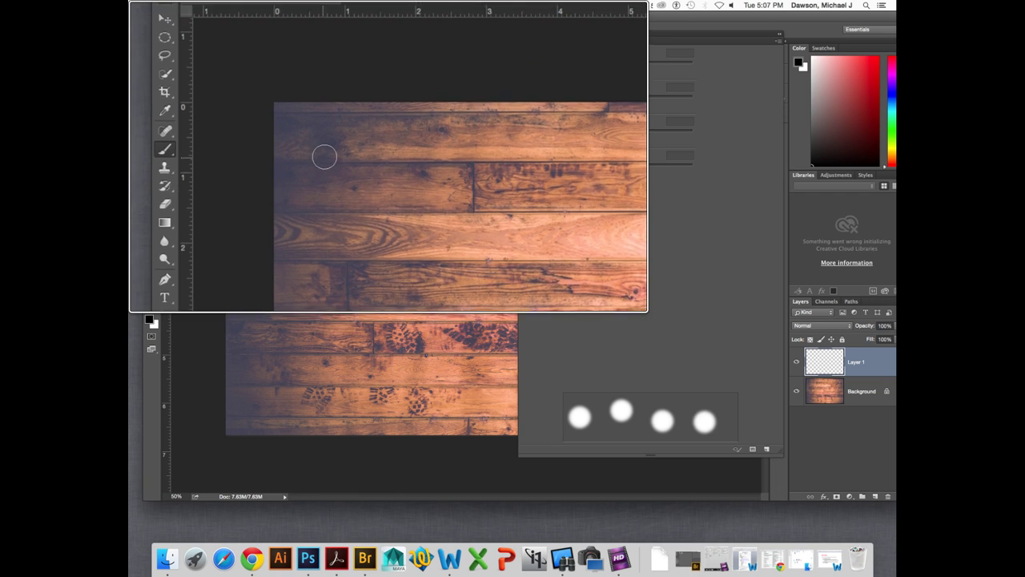
- In Shape Dynamics, keep the size control Off and set size jitter 49%, minimum diameter 17%, angle jitter 38% and roundness jitter 28%
left_click(565, 77)
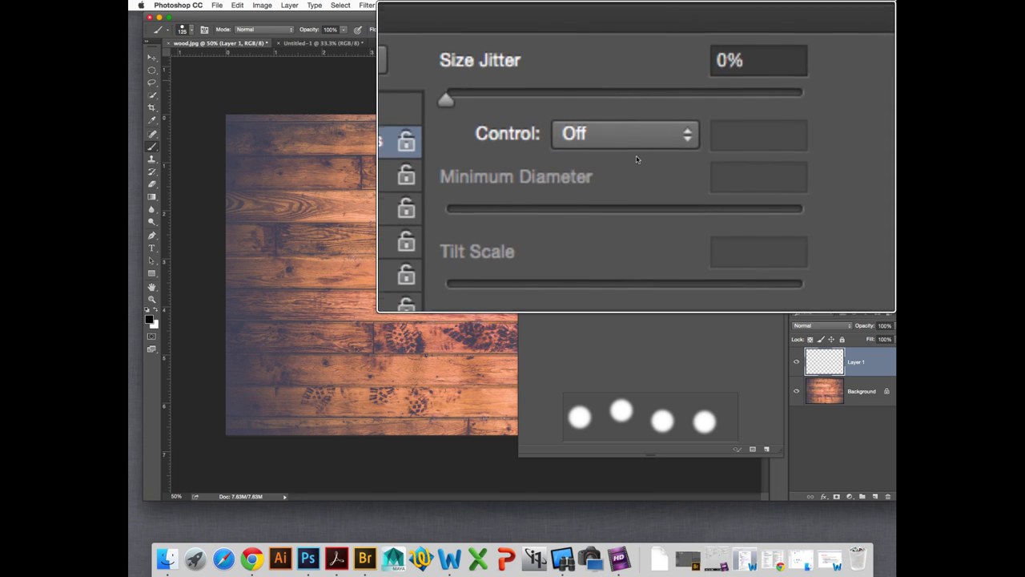
left_click(637, 156)
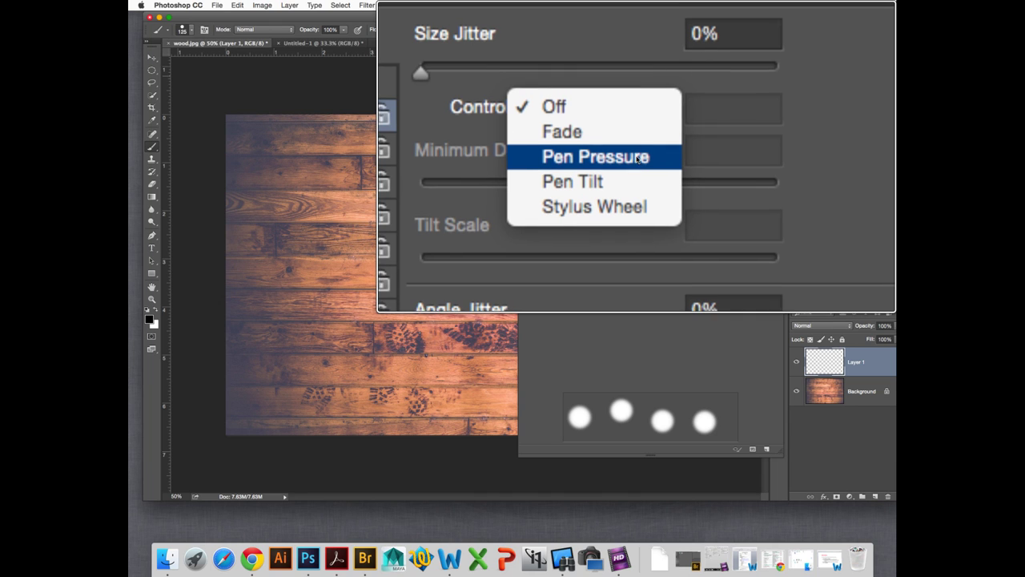
left_click(636, 160)
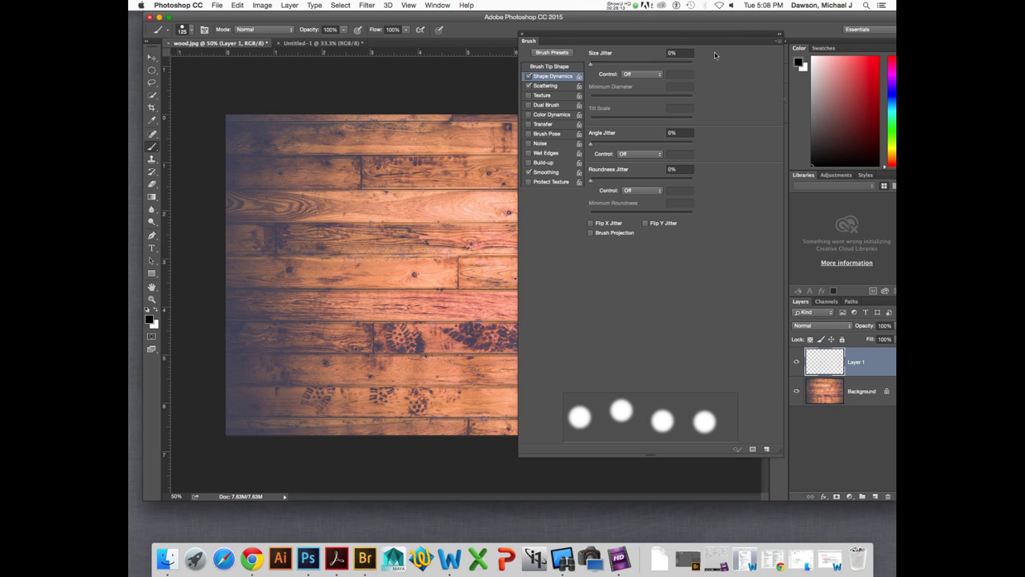
left_click_drag(592, 64, 641, 64)
left_click(605, 96)
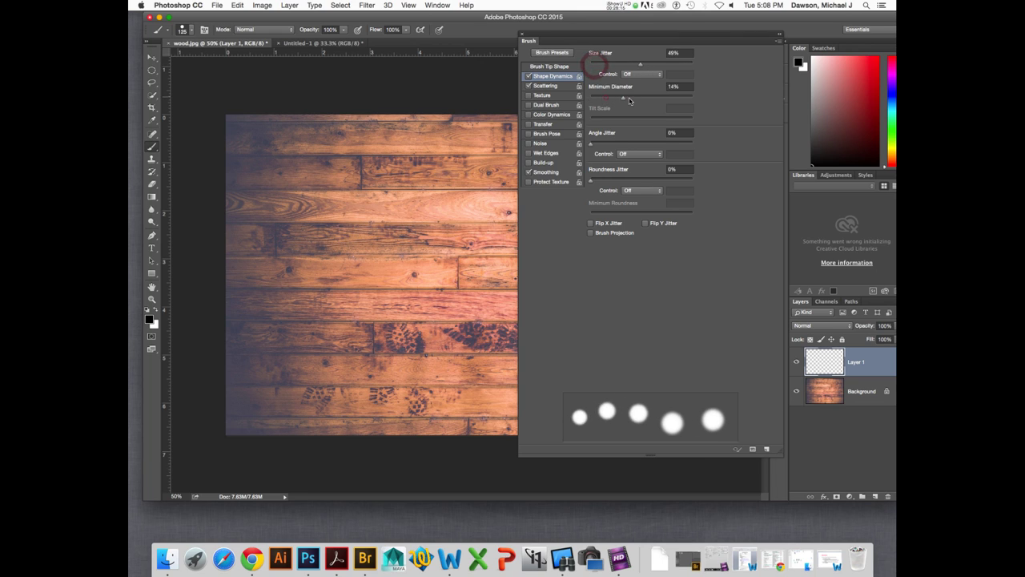
left_click_drag(606, 97, 610, 97)
left_click_drag(599, 142, 629, 143)
left_click_drag(597, 183, 618, 181)
- Paint freehand black test strokes with the adjusted brush across the wood on Layer 1
left_click_drag(371, 216, 359, 240)
mouse_move(429, 187)
left_mouse_down()
mouse_move(331, 325)
mouse_move(404, 322)
mouse_move(356, 160)
mouse_move(420, 145)
mouse_move(348, 301)
mouse_move(427, 276)
mouse_move(457, 232)
mouse_move(431, 365)
mouse_move(475, 253)
mouse_move(492, 157)
mouse_move(389, 369)
mouse_move(343, 431)
mouse_move(372, 255)
mouse_move(309, 167)
mouse_move(407, 305)
mouse_move(329, 212)
mouse_move(404, 270)
left_mouse_up()
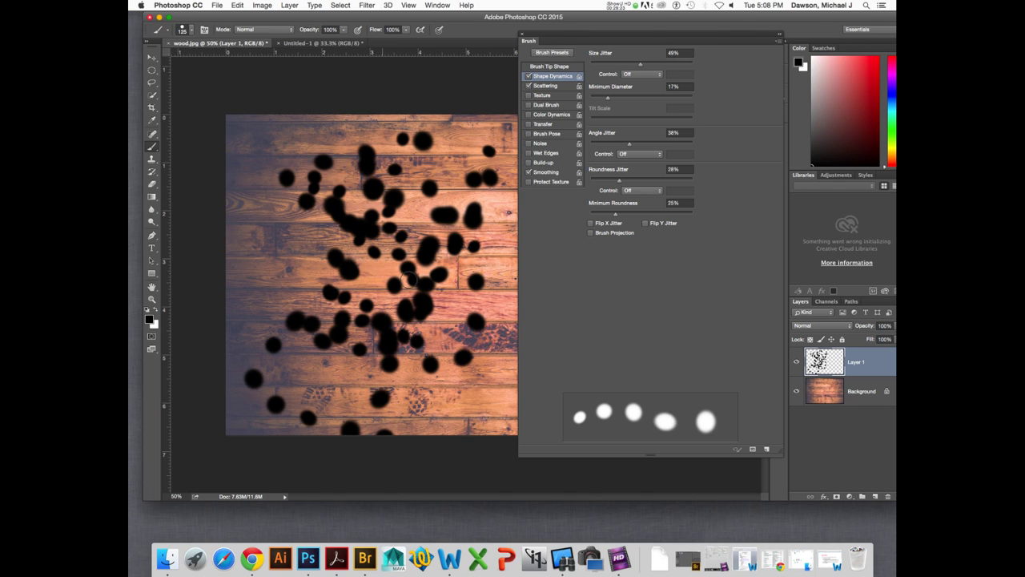
- Add a single black dab beside the test strokes on Layer 1, and undo it
left_click(296, 249)
key("super+z")
key("super+z")
key("super+z")
key("super+z")
key("super+z")
key("super+z")
key("super+z")
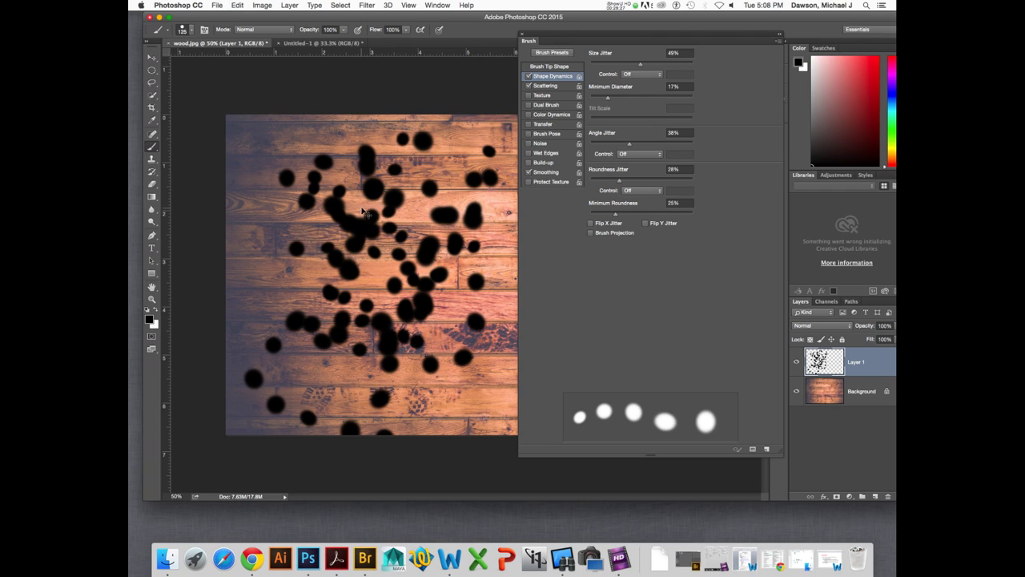
key("super+z")
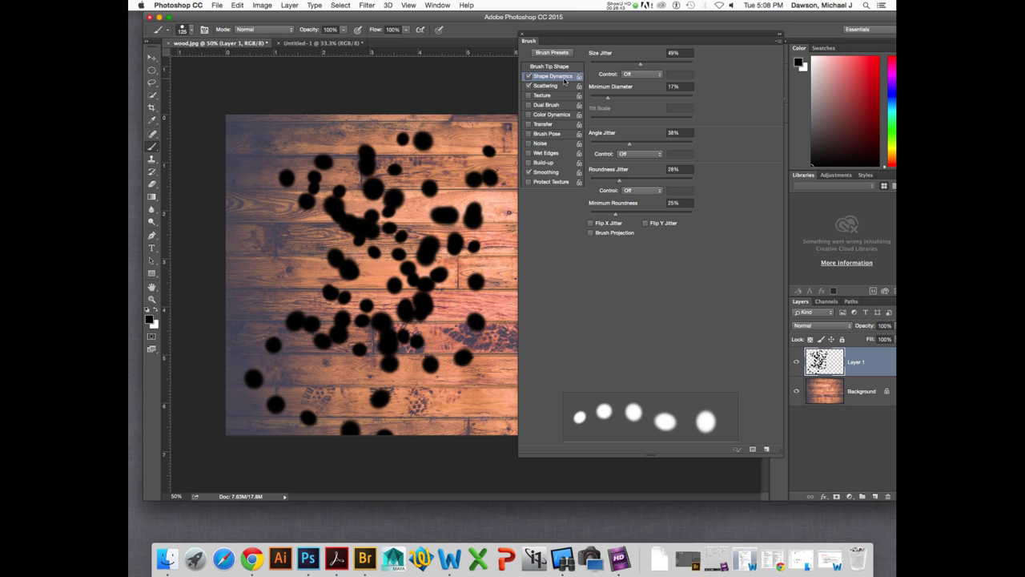
- Add a layer mask to Layer 1, switch between the layer and its mask, and leave the mask selected
left_click(838, 497)
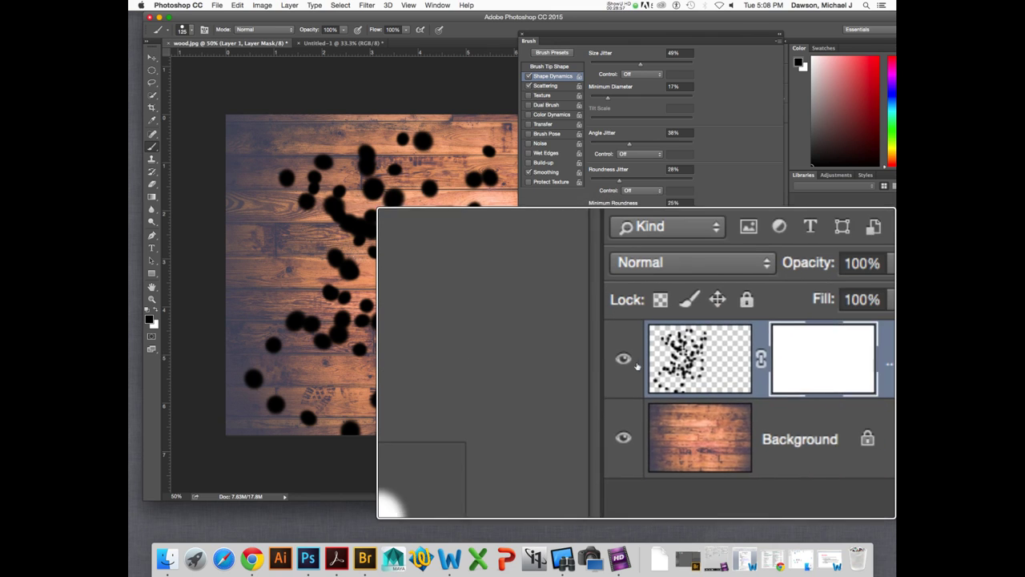
left_click(731, 364)
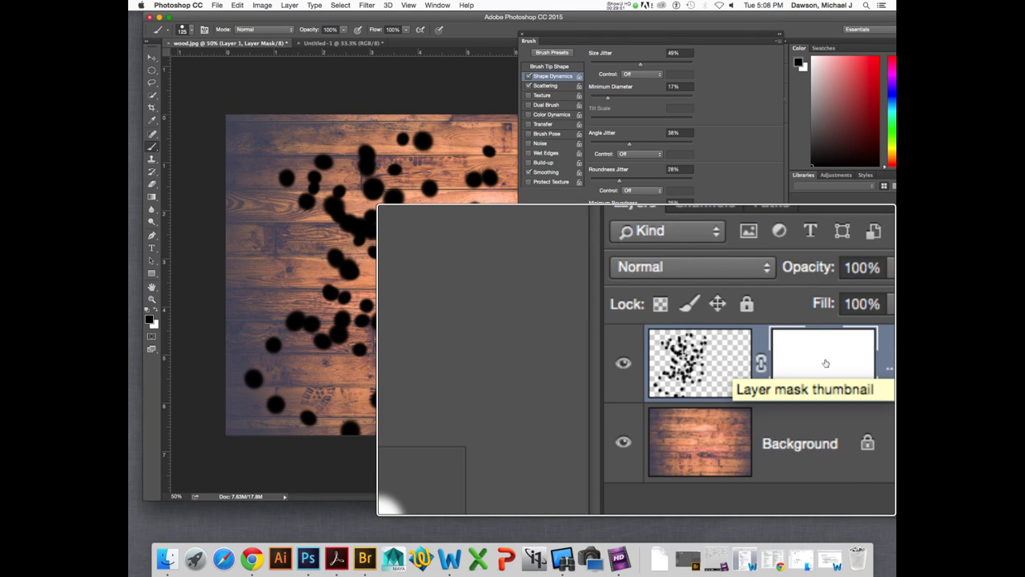
left_click(685, 364)
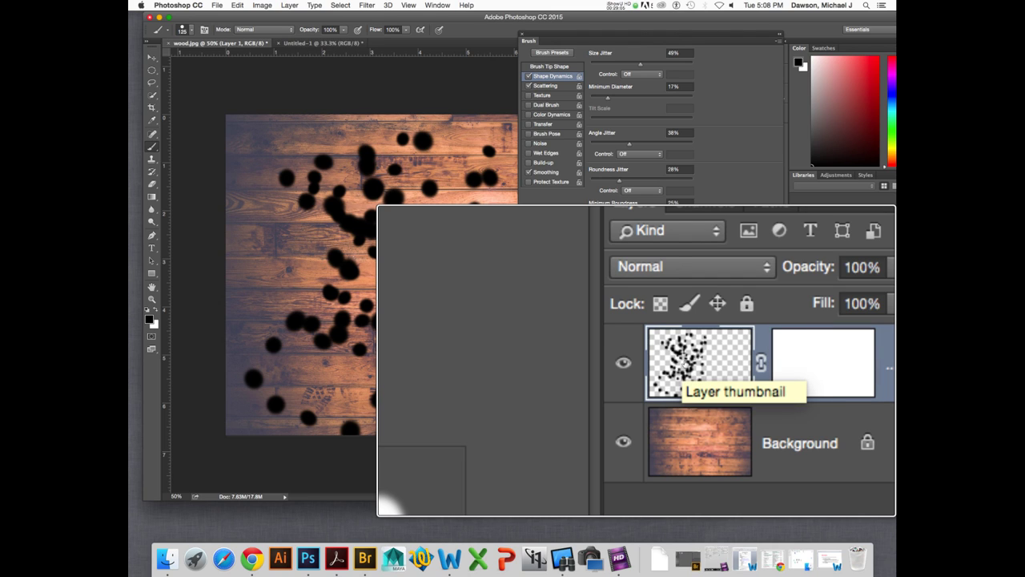
left_click(809, 364)
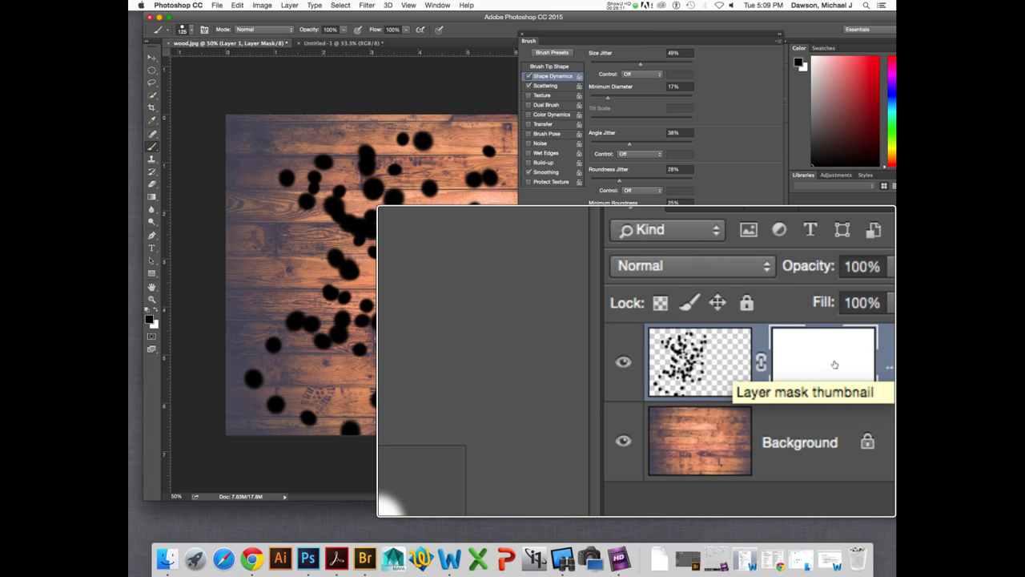
left_click(726, 362)
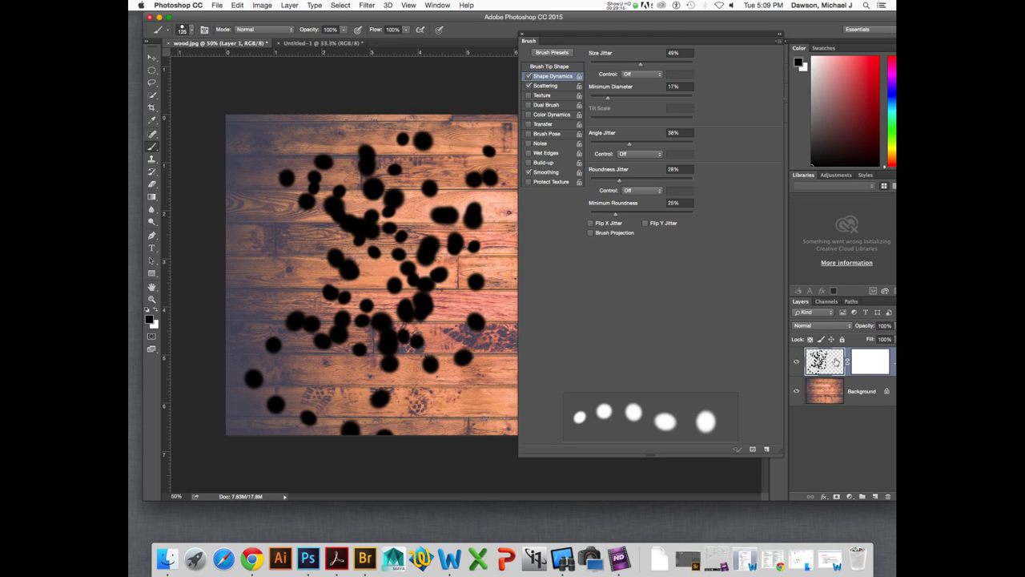
left_click(872, 360)
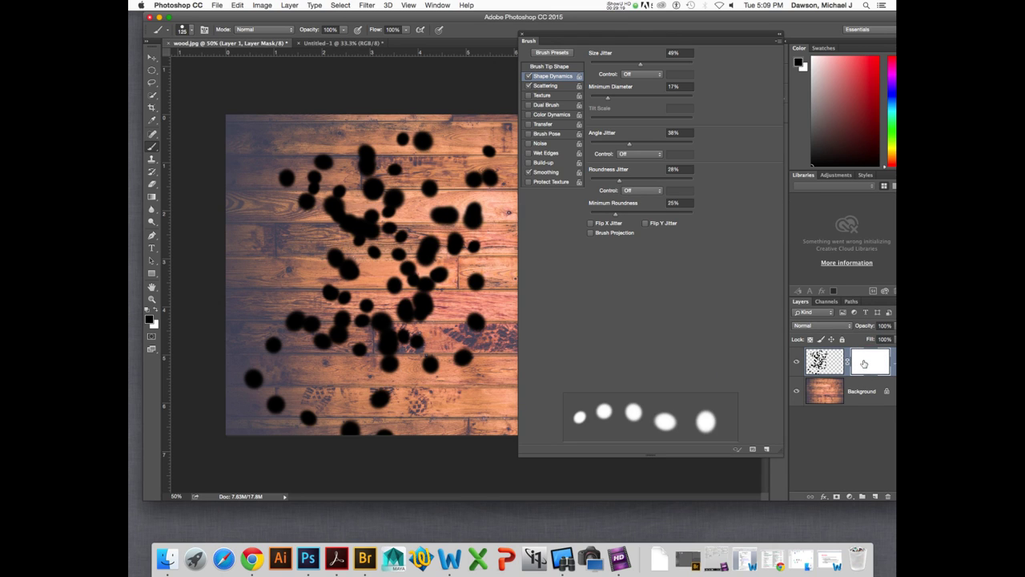
- Turn off Scattering and Texture for the brush, and return to the Shape Dynamics settings
left_click(553, 98)
left_click(527, 96)
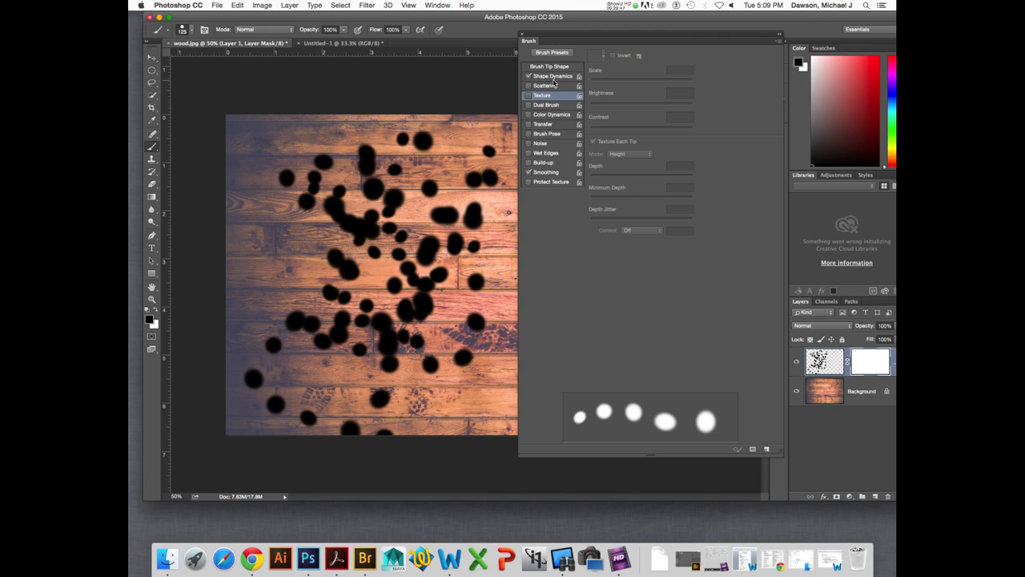
left_click(554, 77)
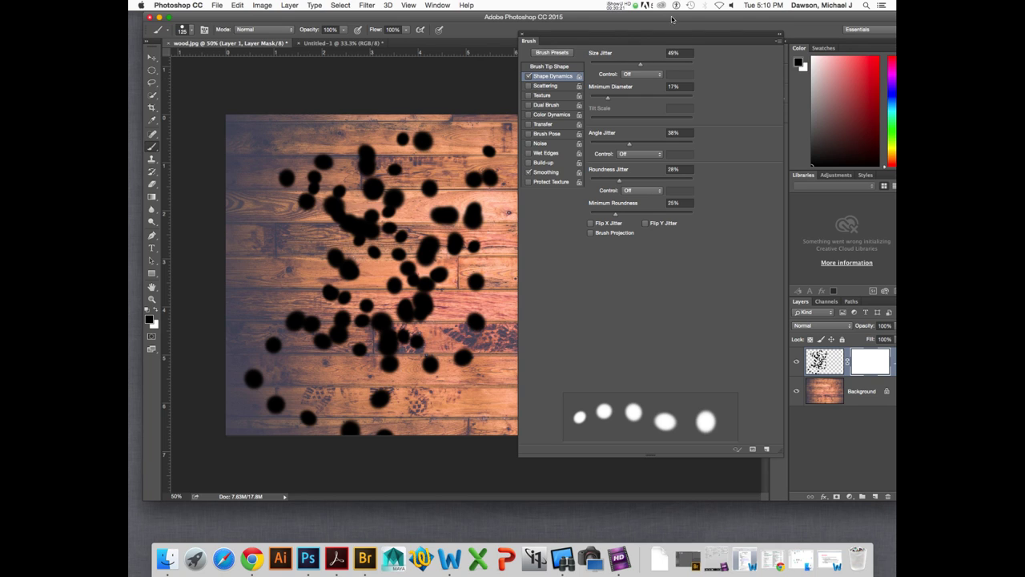
left_click(622, 8)
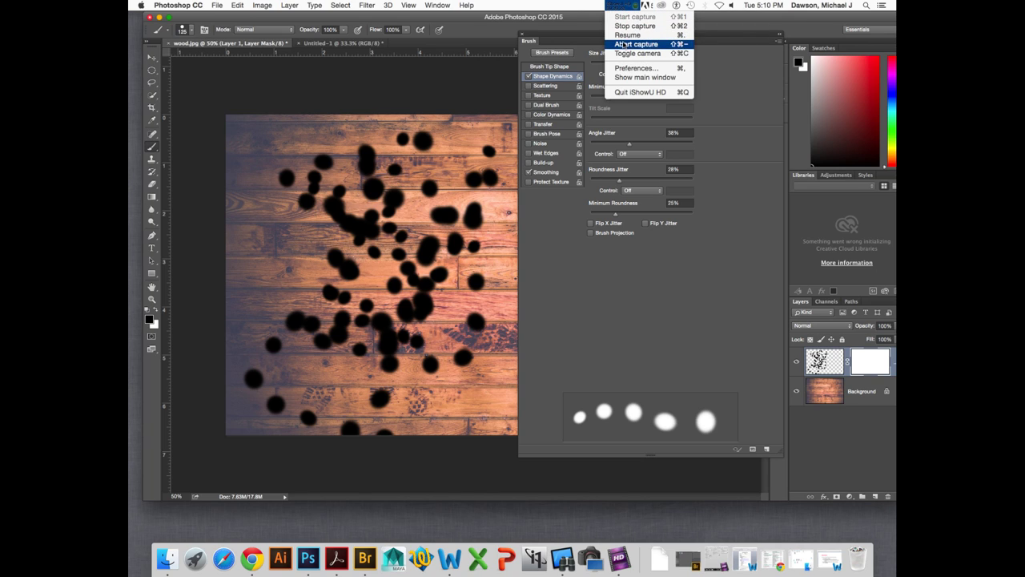